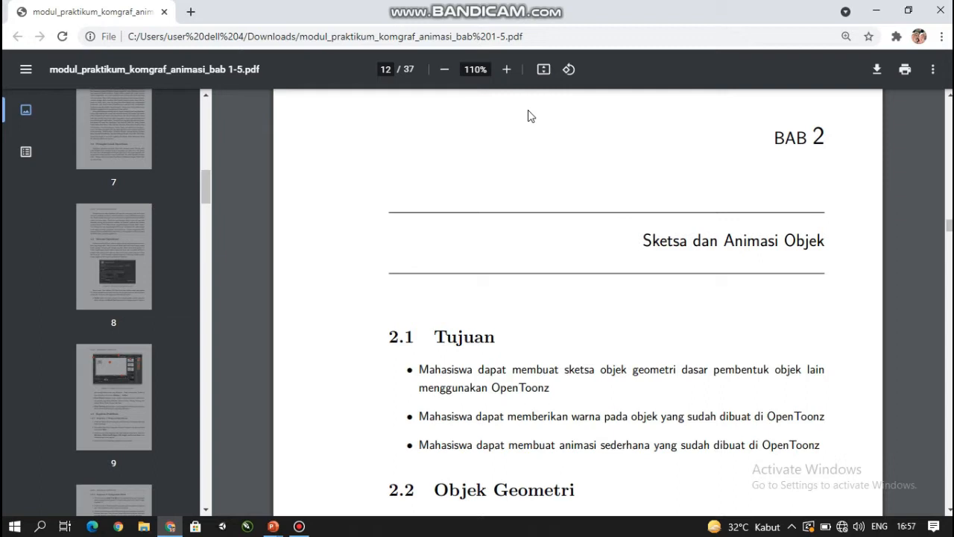
- Switch to OpenToonz and create a new scene named PRAKTIKUM BAB 2 ANIMASI in the sandbox project
click(878, 12)
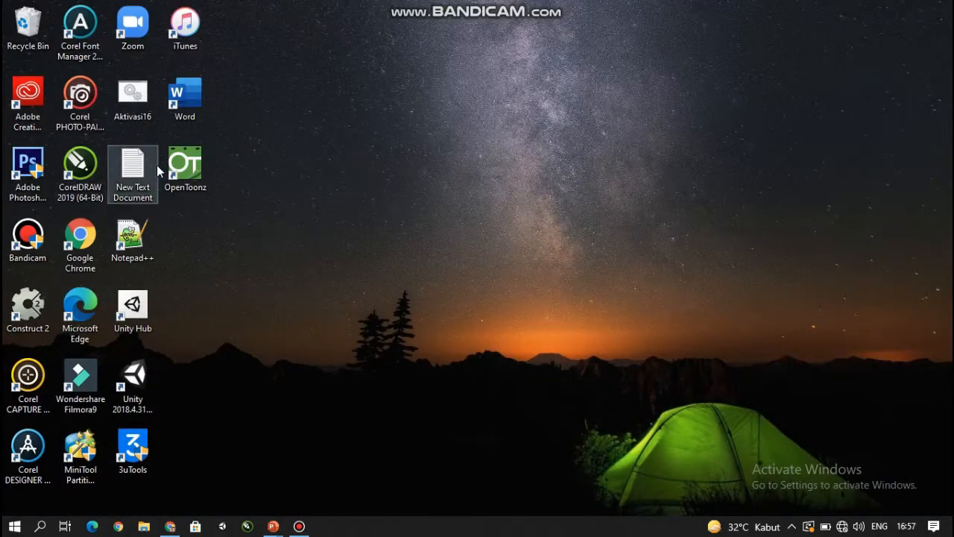
double_click(189, 157)
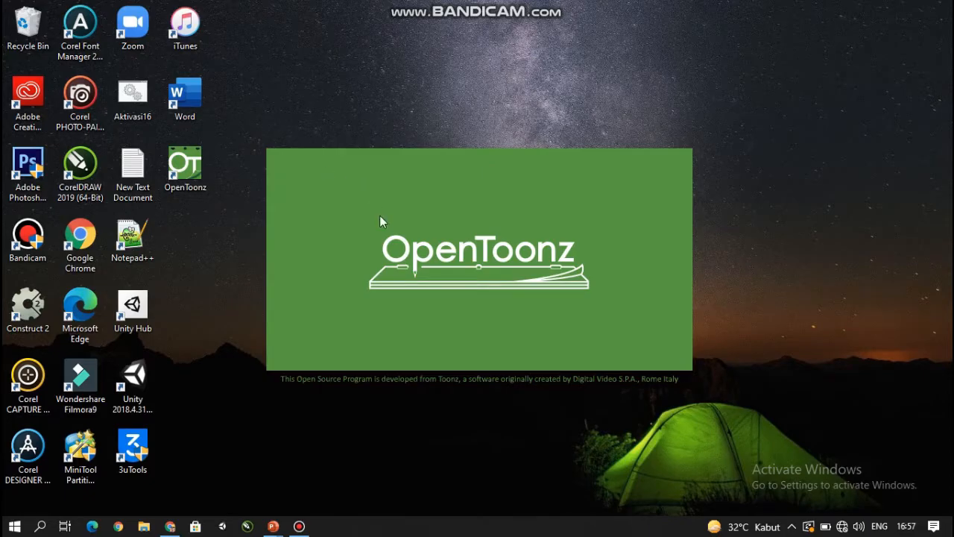
text(P)
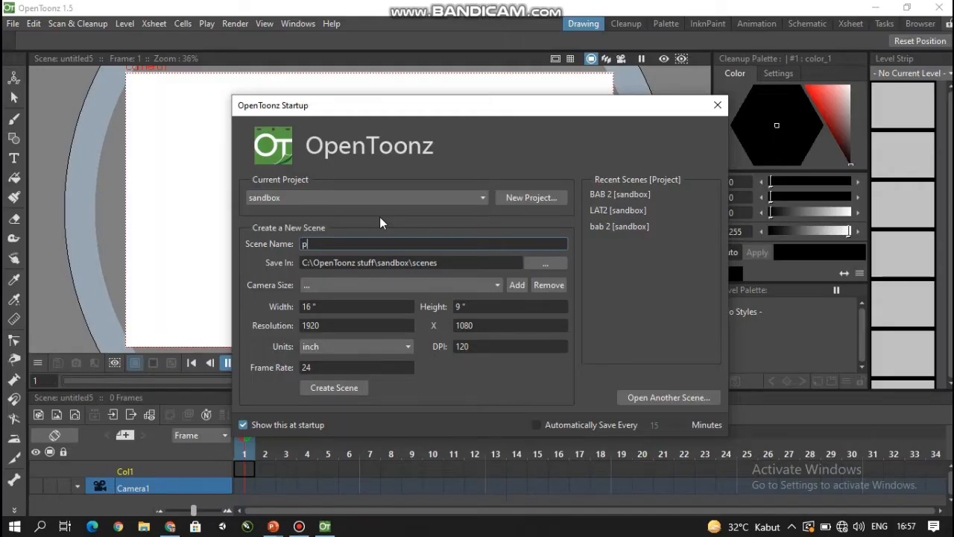
text(RAKTIKUM BAB 2 ANIMASI)
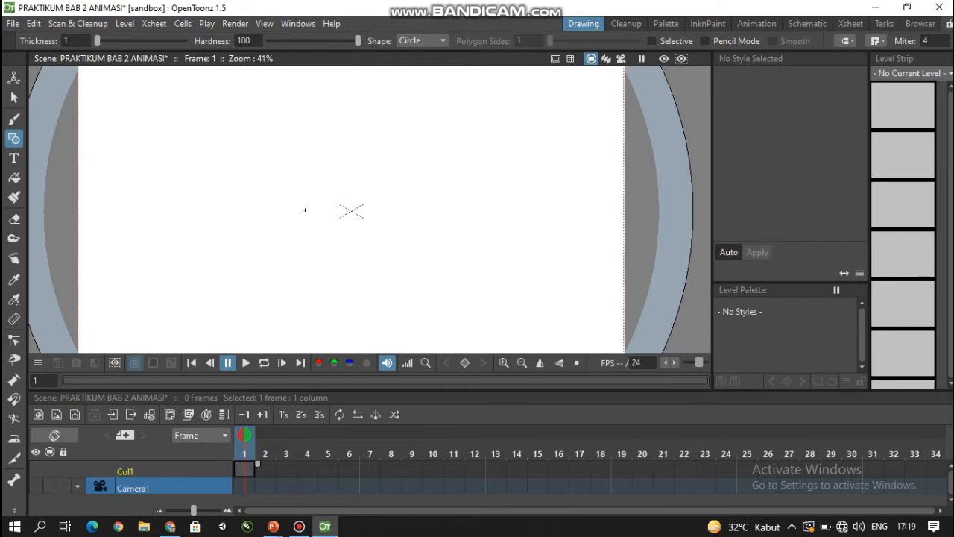
- Add a new Toonz Vector Level named B in frame 1 of the first column
right_click(242, 469)
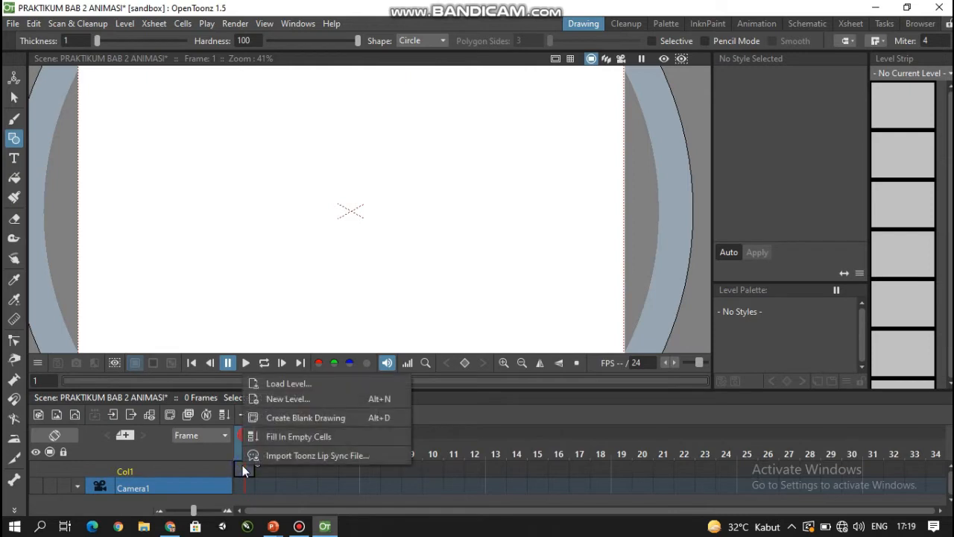
click(304, 400)
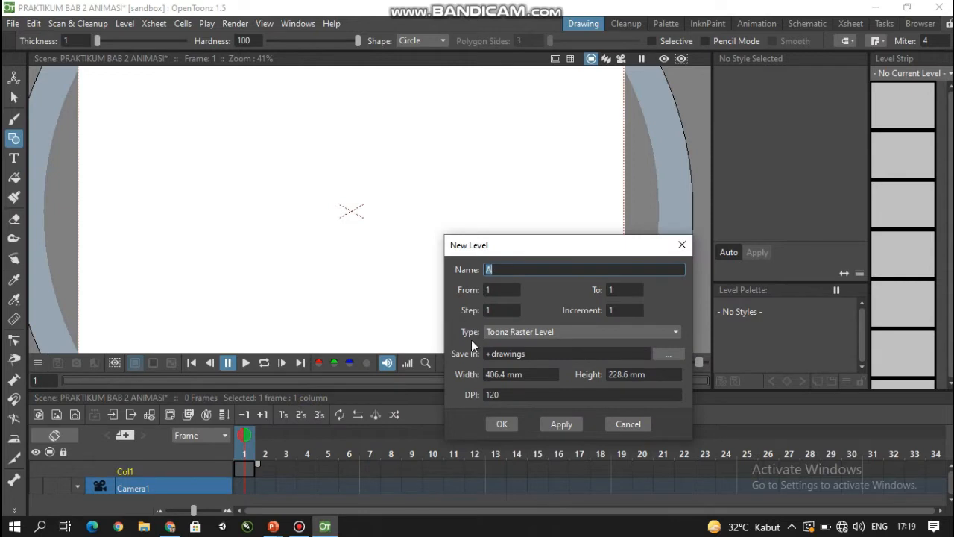
click(492, 333)
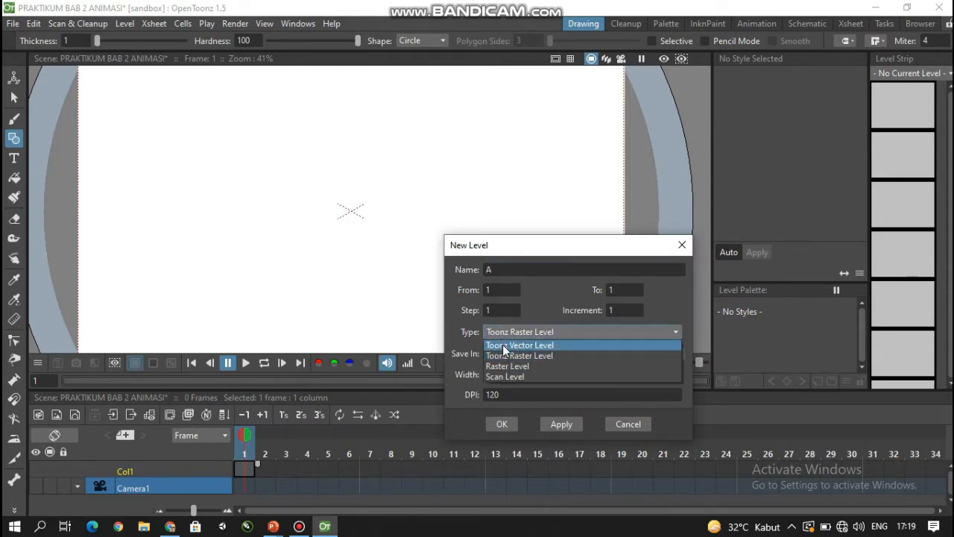
click(504, 346)
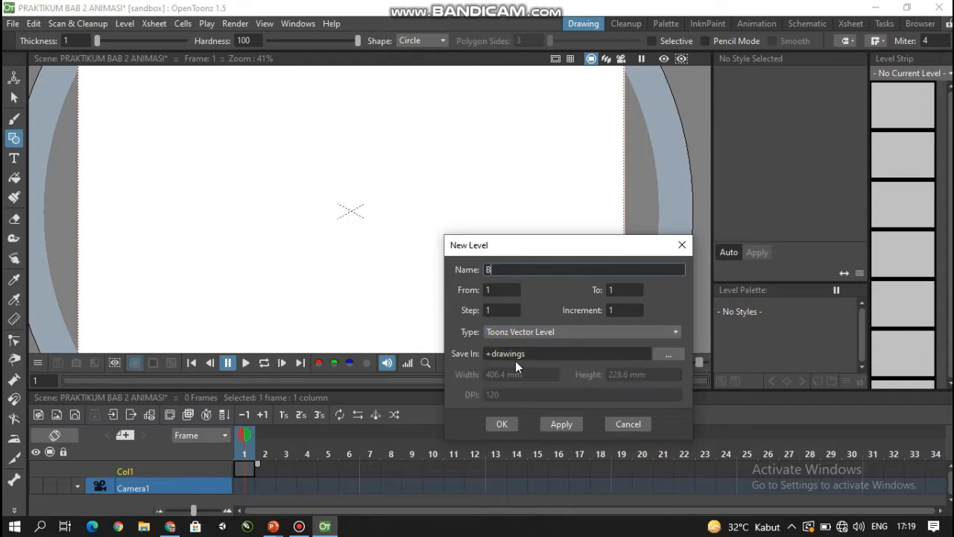
click(502, 422)
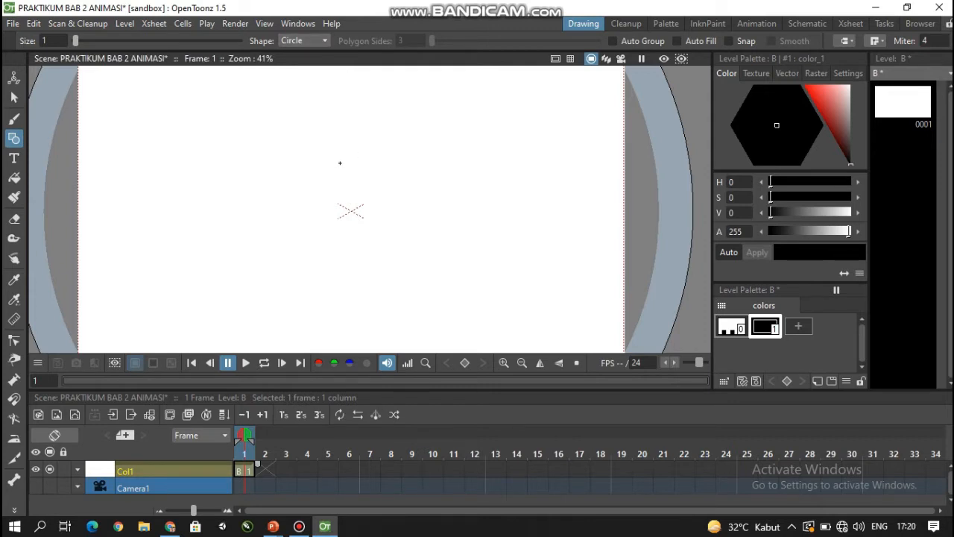
- Draw a large head circle above the canvas centre and a slightly smaller face circle overlapping its lower part
mouse_move(330, 160)
mouse_down()
mouse_move(406, 200)
mouse_move(398, 194)
mouse_up()
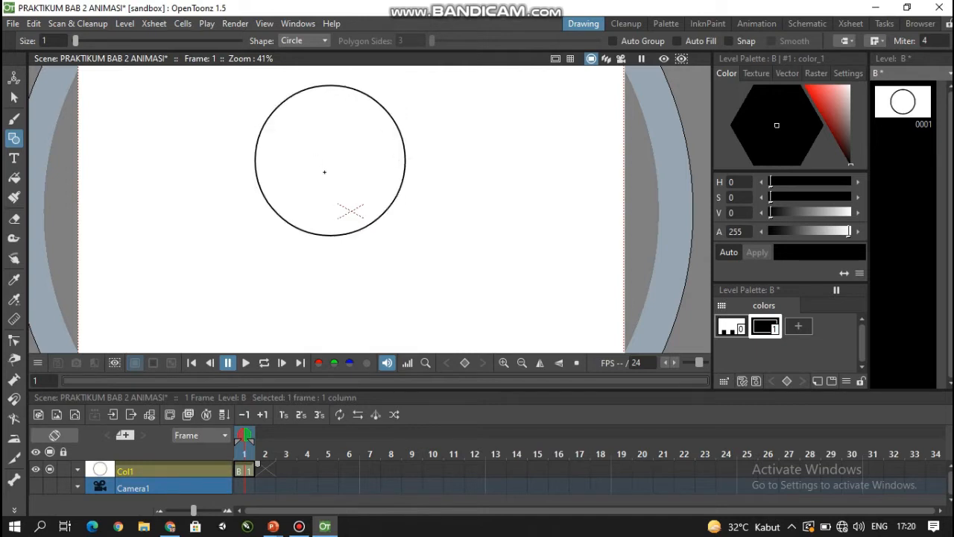
scroll(317, 151, up, 1)
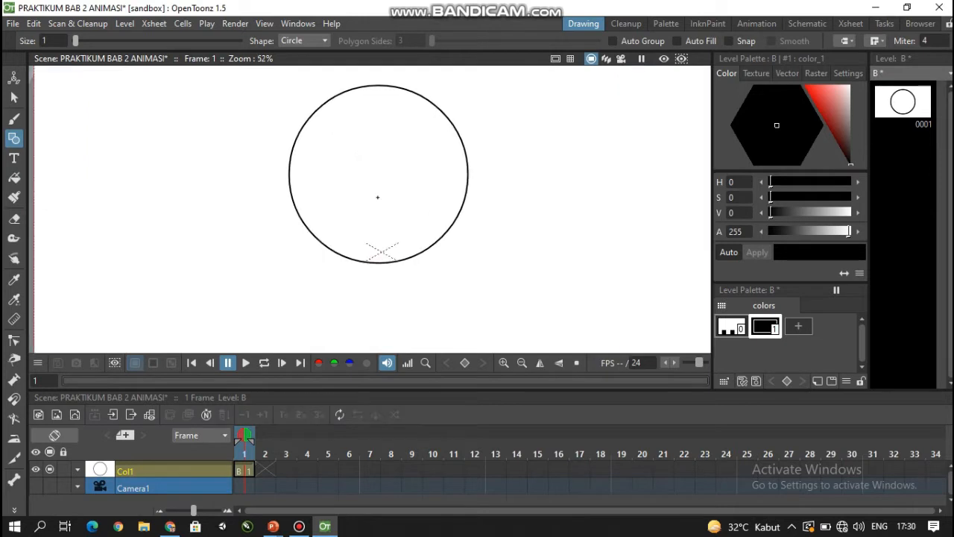
drag(378, 196, 369, 121)
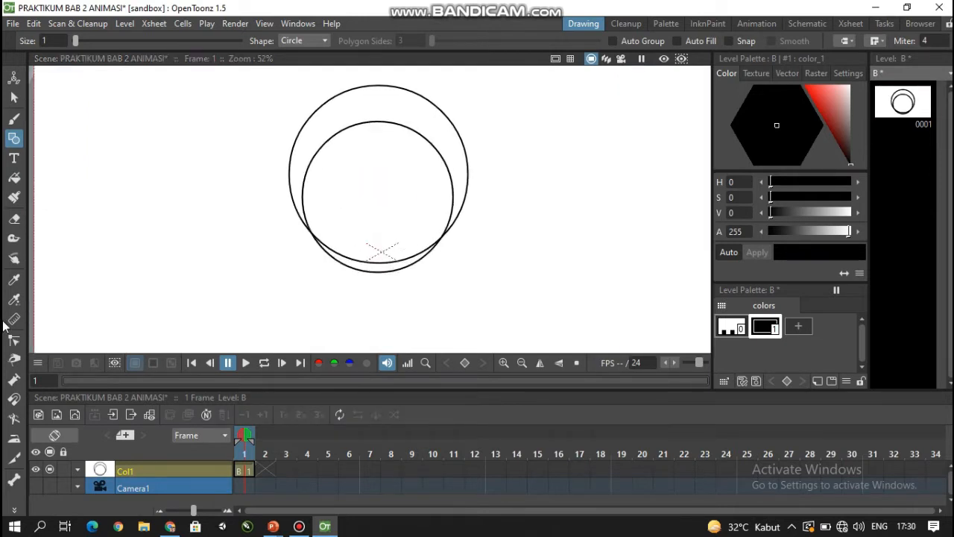
- Move the smaller face circle up inside the head circle so that their lower edges meet
click(13, 97)
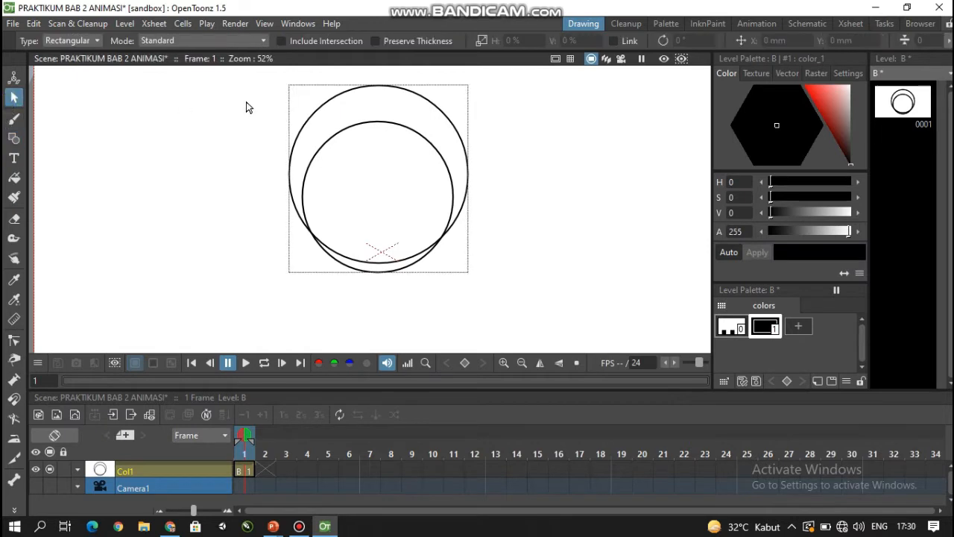
click(372, 123)
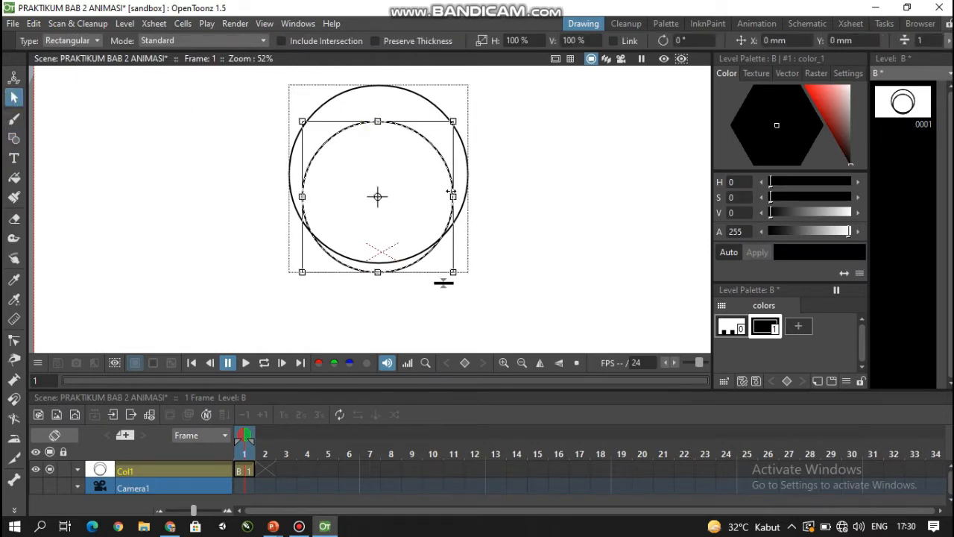
drag(451, 195, 449, 185)
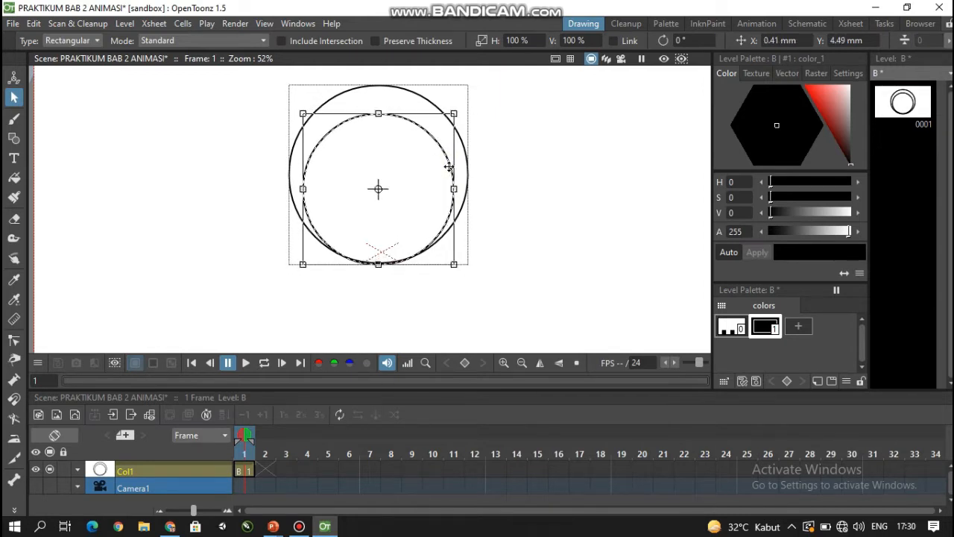
click(496, 165)
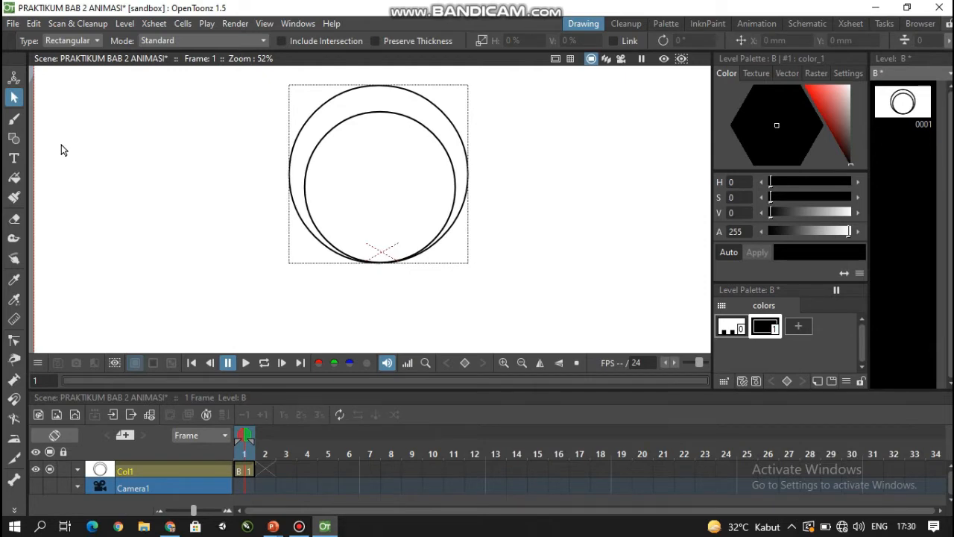
- Draw two upright ellipses side by side as eyes across the upper edge of the face circle
click(17, 142)
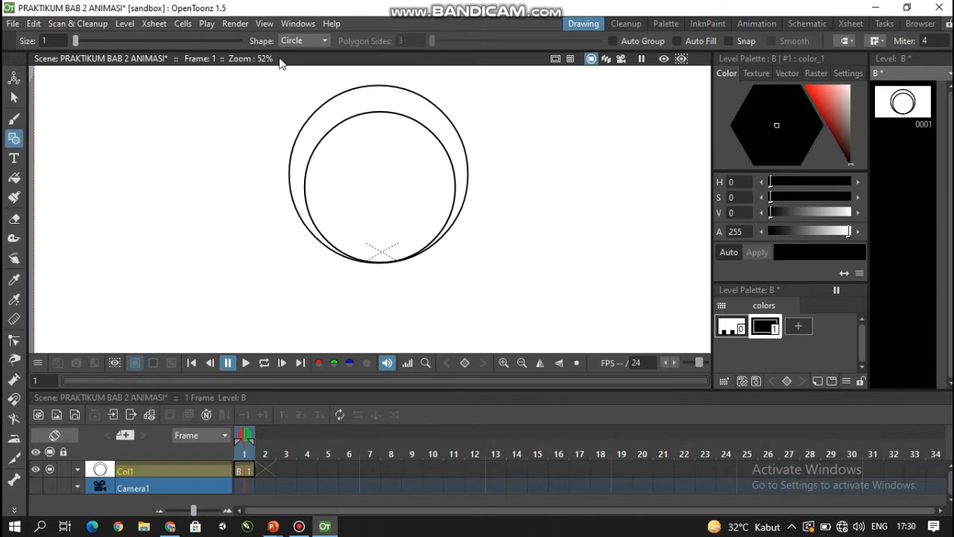
click(298, 41)
click(292, 75)
drag(362, 96, 406, 134)
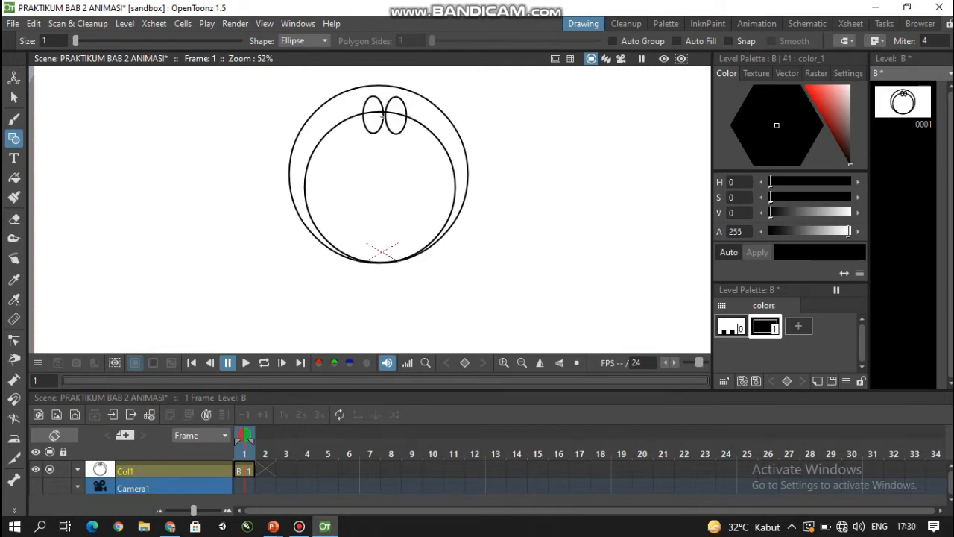
- Scale the right eye ellipse to about 86% width and 99% height and shift it about 1 mm against the left eye
click(14, 97)
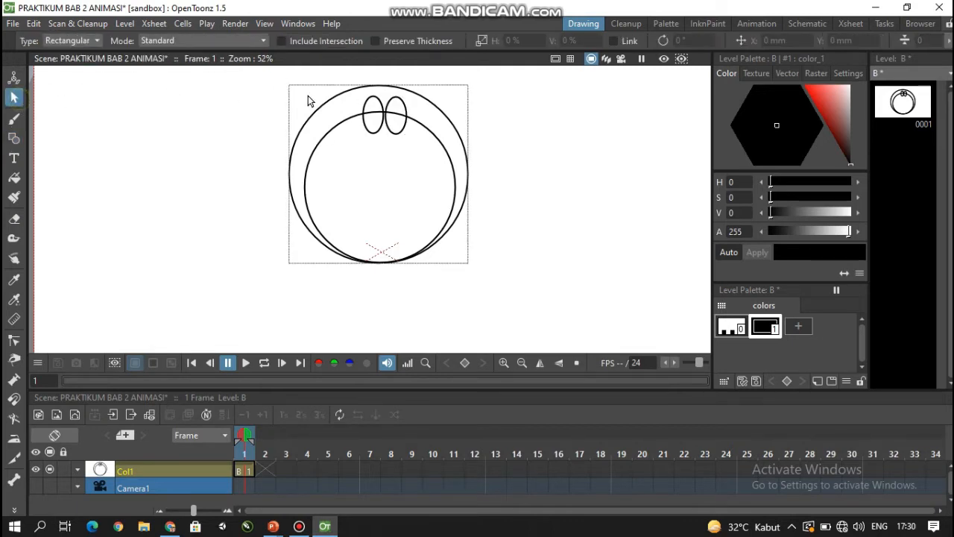
click(388, 109)
drag(395, 114, 406, 136)
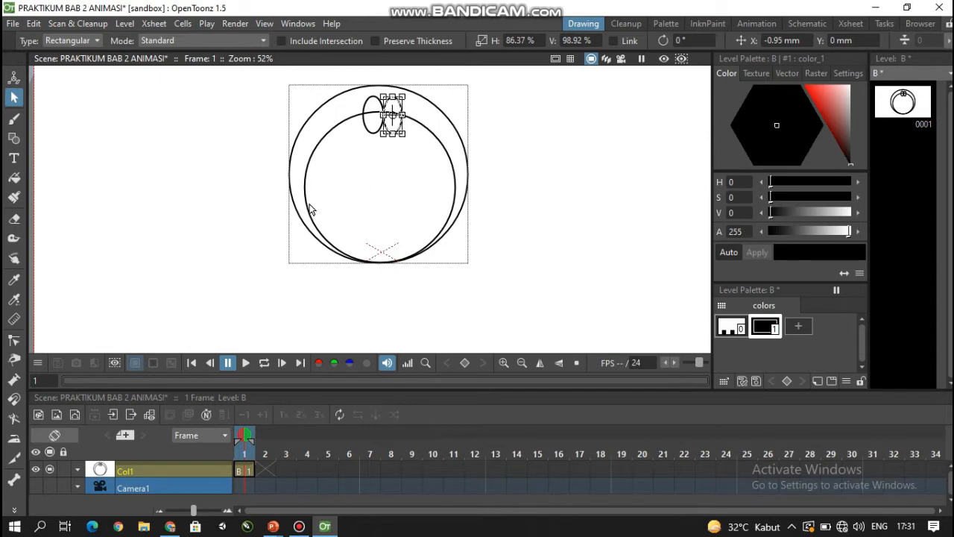
click(239, 121)
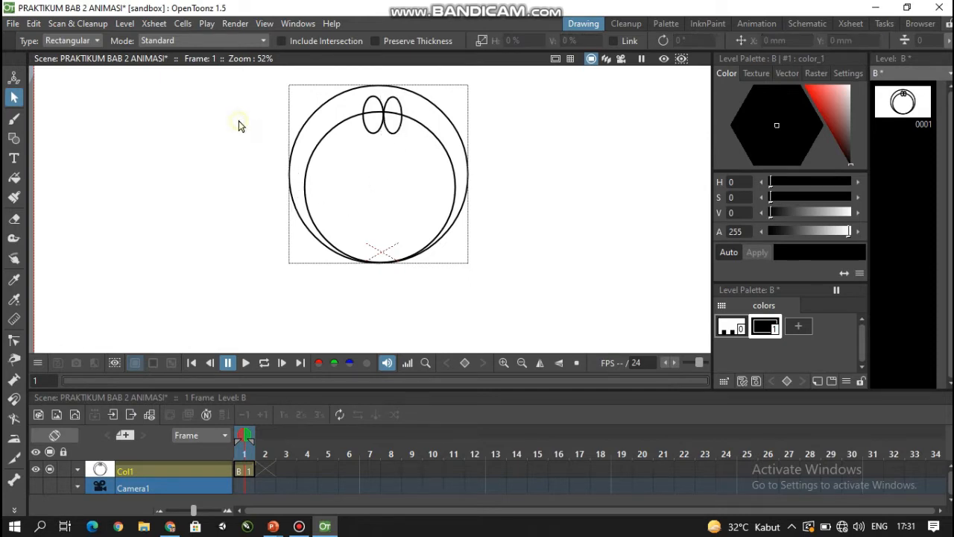
- Tilt the two eye ellipses, rotating the left one about 5.45° and the right one about -10°
scroll(320, 122, up, 5)
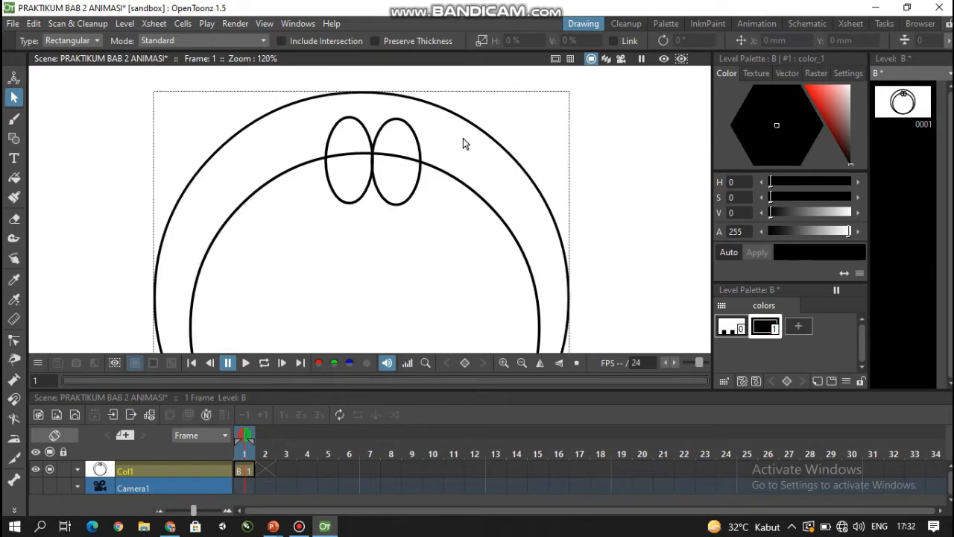
click(353, 202)
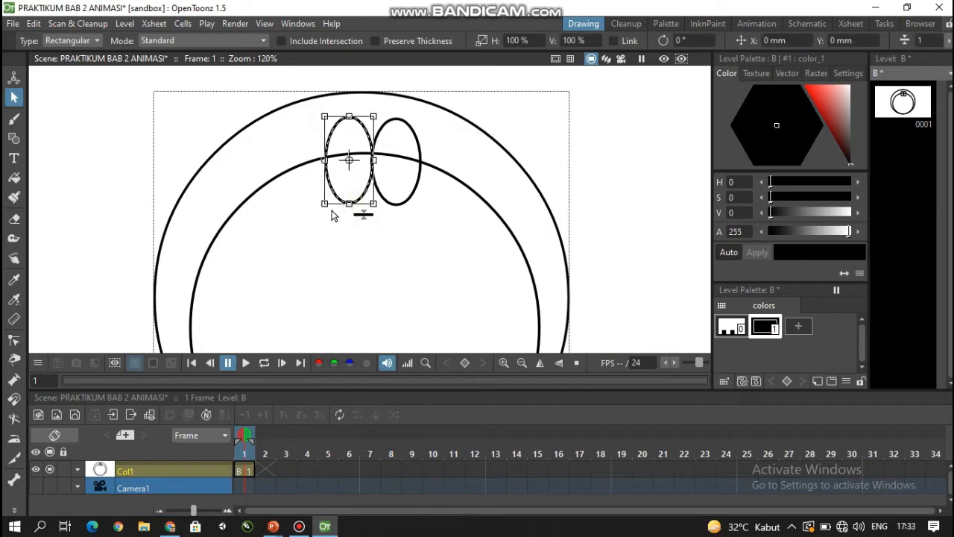
drag(319, 208, 320, 206)
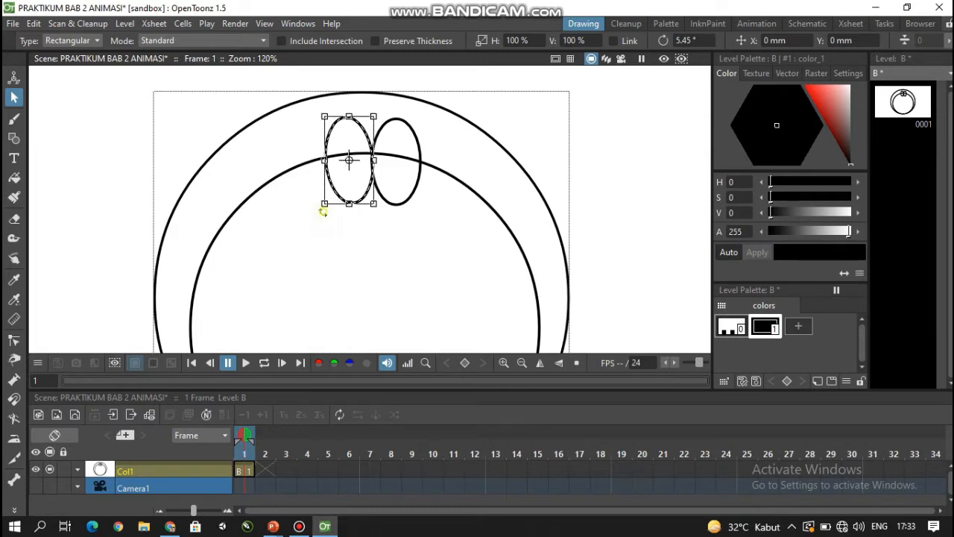
click(410, 197)
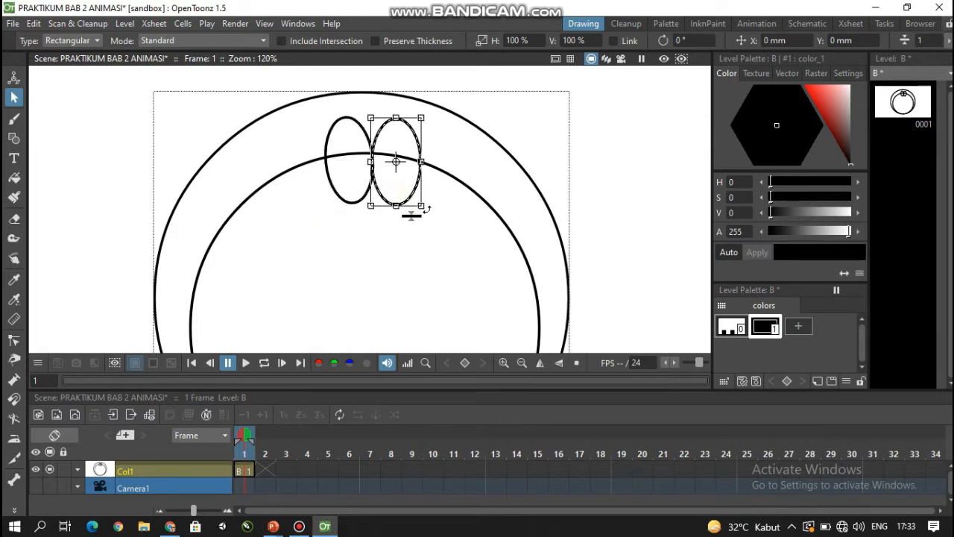
mouse_move(415, 213)
mouse_down()
mouse_move(425, 207)
mouse_move(421, 214)
mouse_up()
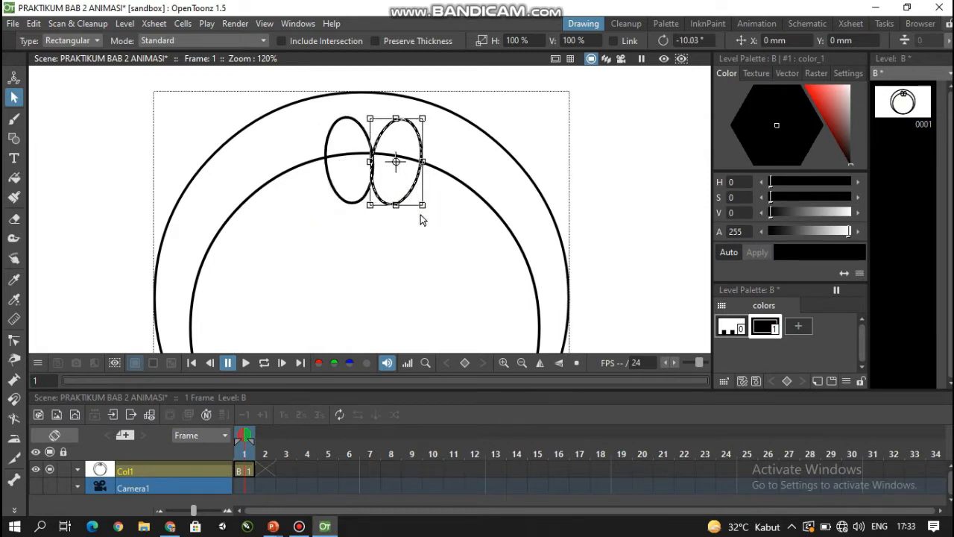
click(339, 219)
- Draw a small pupil circle inside each eye ellipse
scroll(351, 198, up, 2)
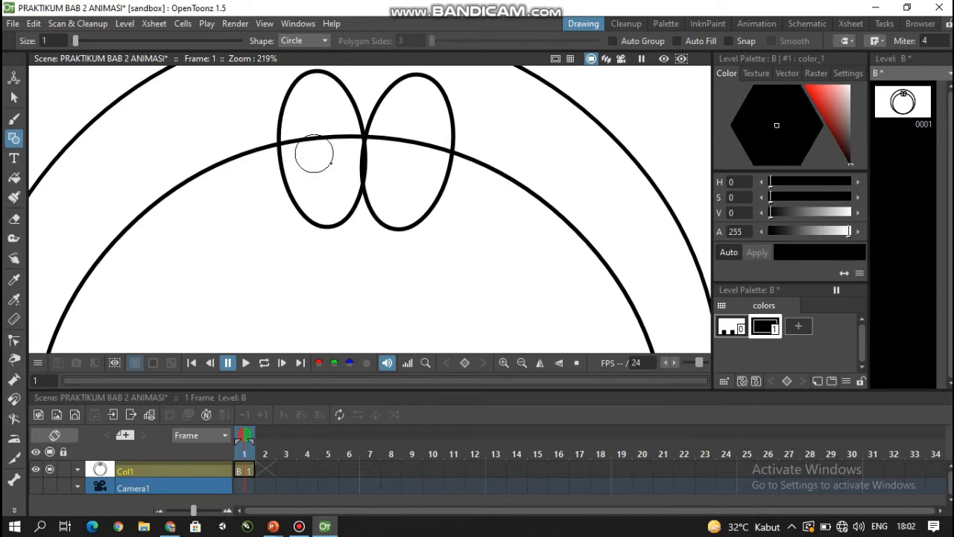
drag(333, 163, 332, 162)
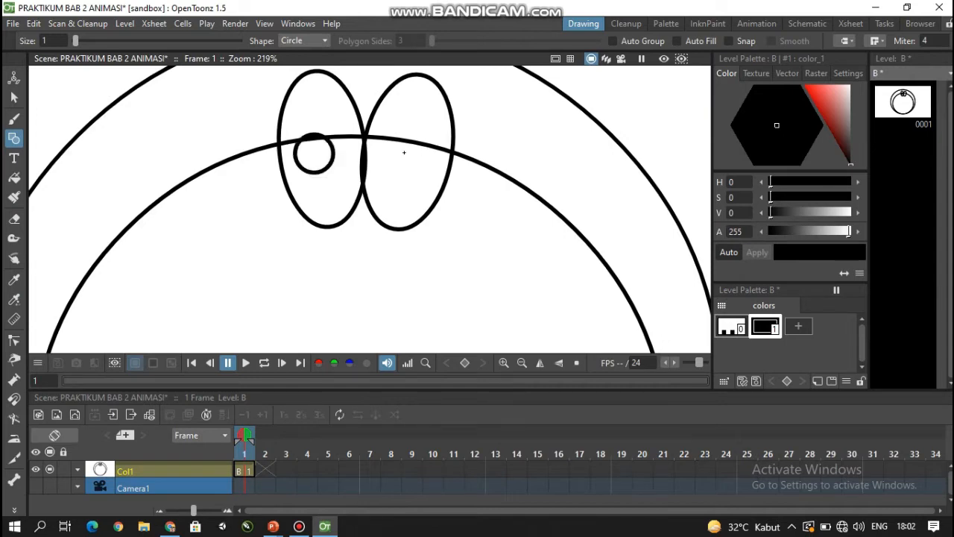
drag(399, 149, 419, 160)
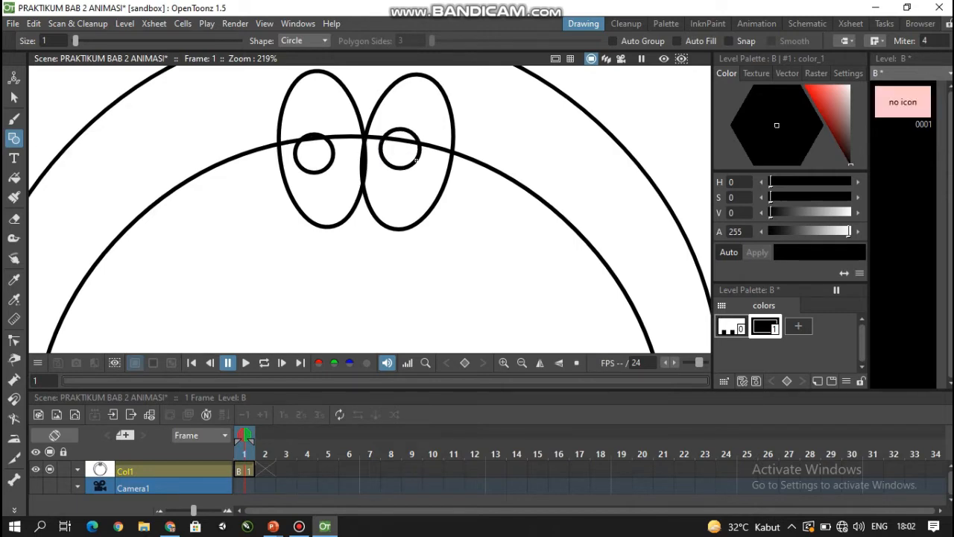
- Move both pupils down to just below the face outline at matching heights, shifting the left pupil toward the middle of the face
click(13, 97)
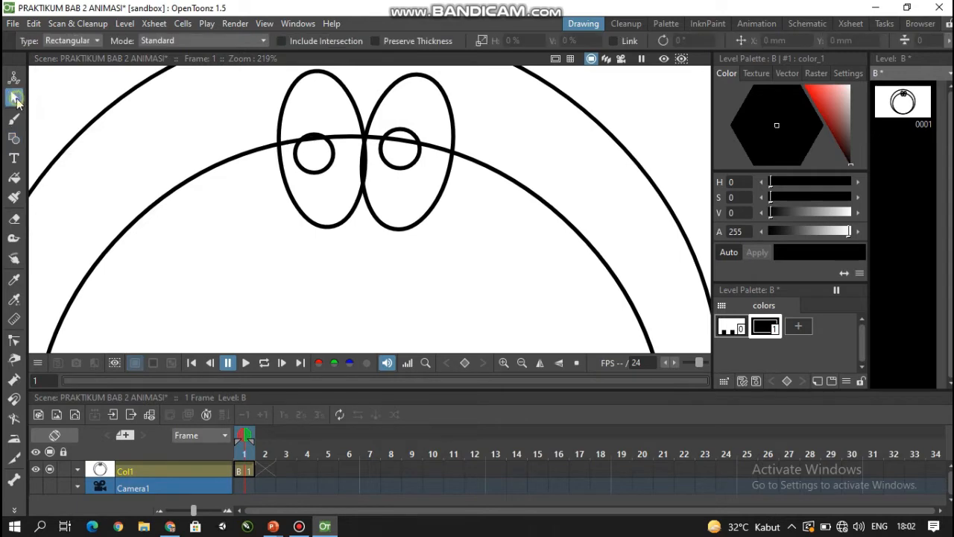
click(315, 172)
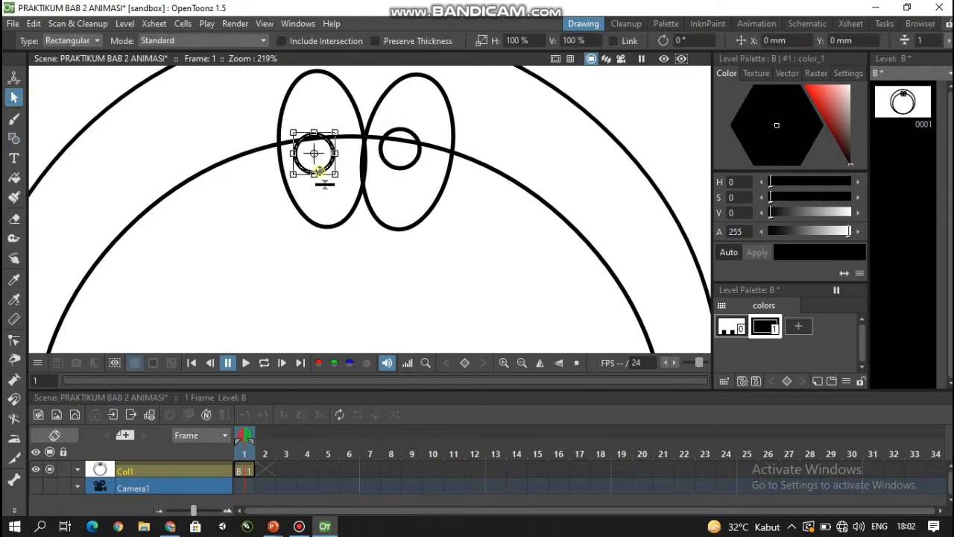
drag(319, 172, 328, 178)
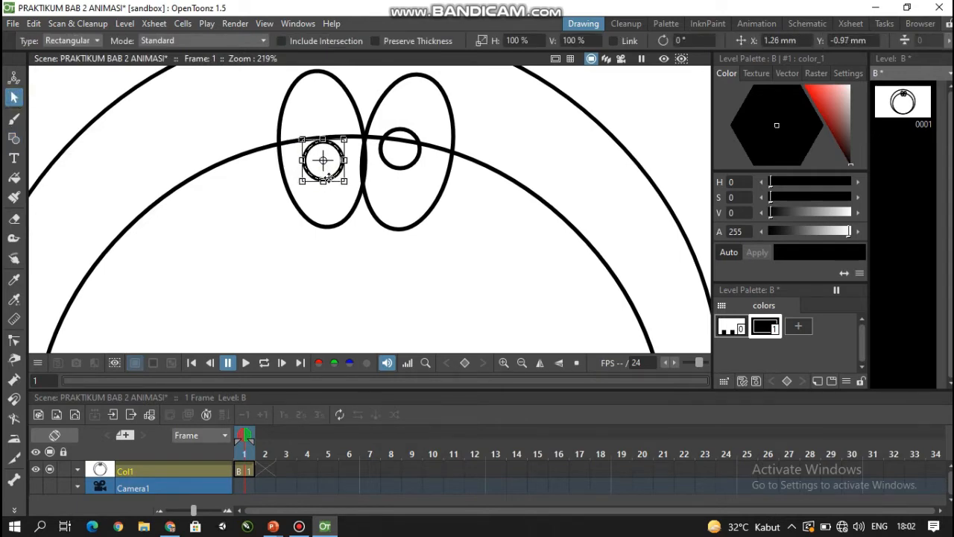
click(401, 168)
drag(401, 166, 401, 179)
drag(321, 170, 324, 170)
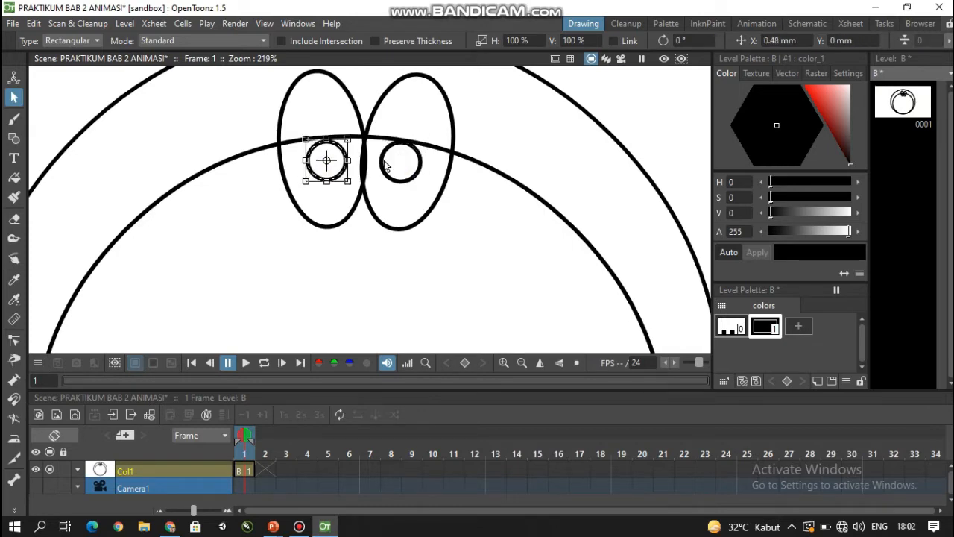
click(387, 169)
drag(389, 168, 389, 167)
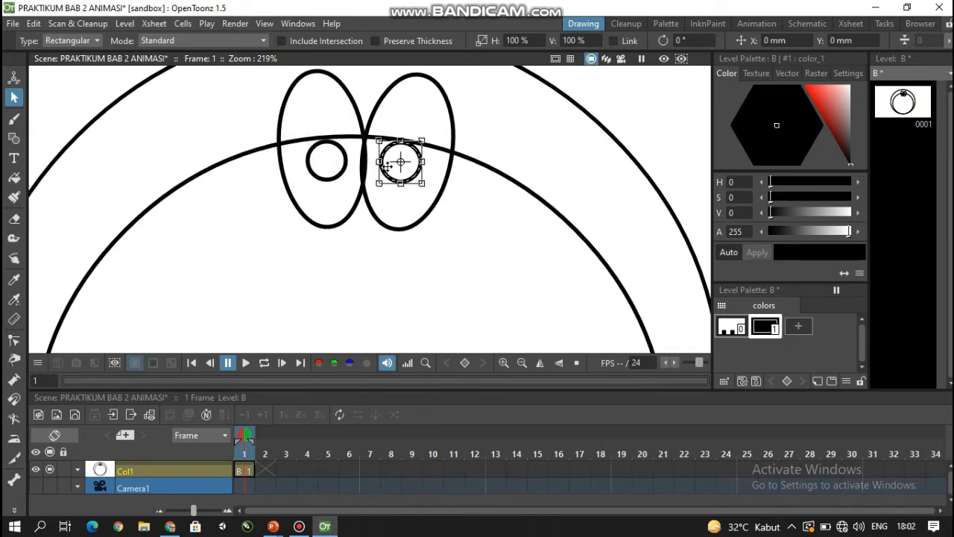
click(460, 248)
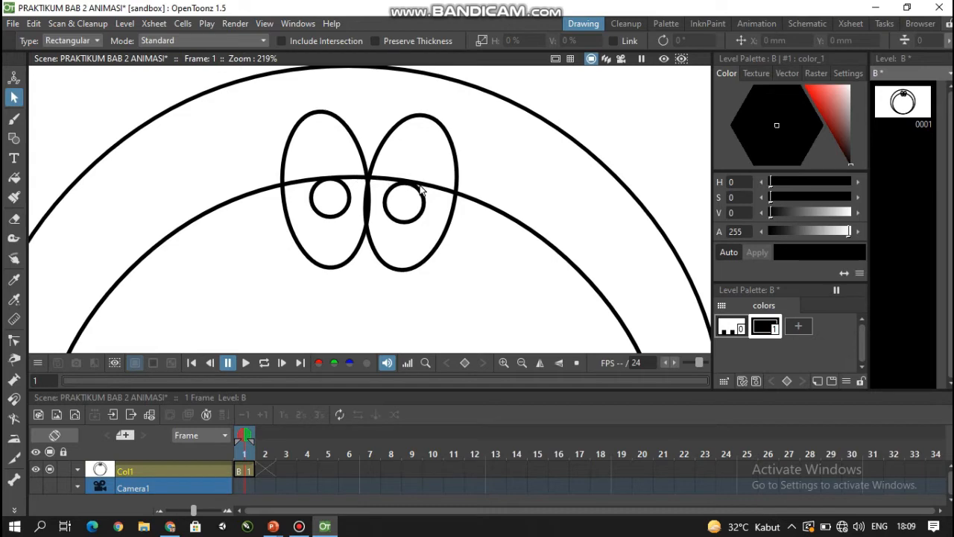
- Erase the stretch of the inner face outline that crosses both eyes, using eraser sizes 1.51 and 1 and keeping the pupils intact
click(14, 218)
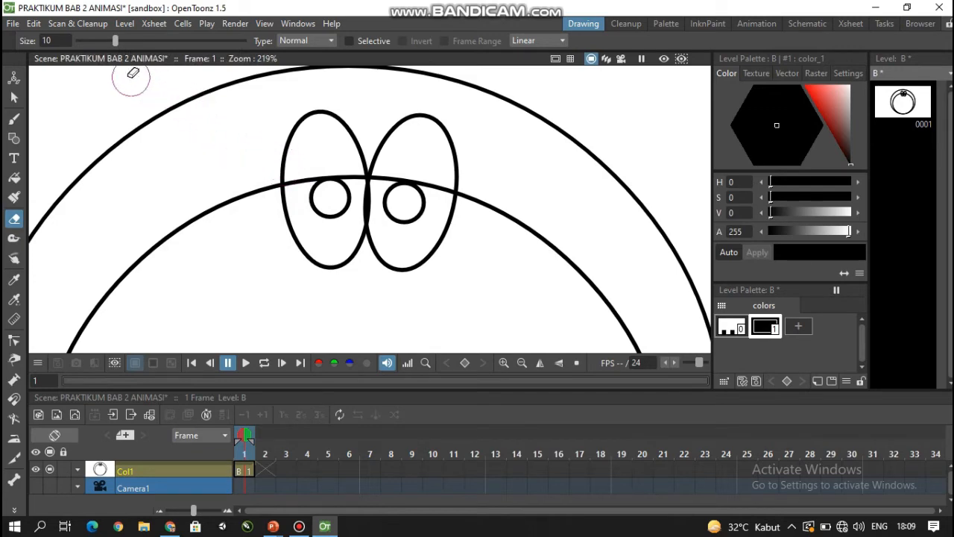
drag(116, 43, 80, 40)
scroll(287, 182, up, 4)
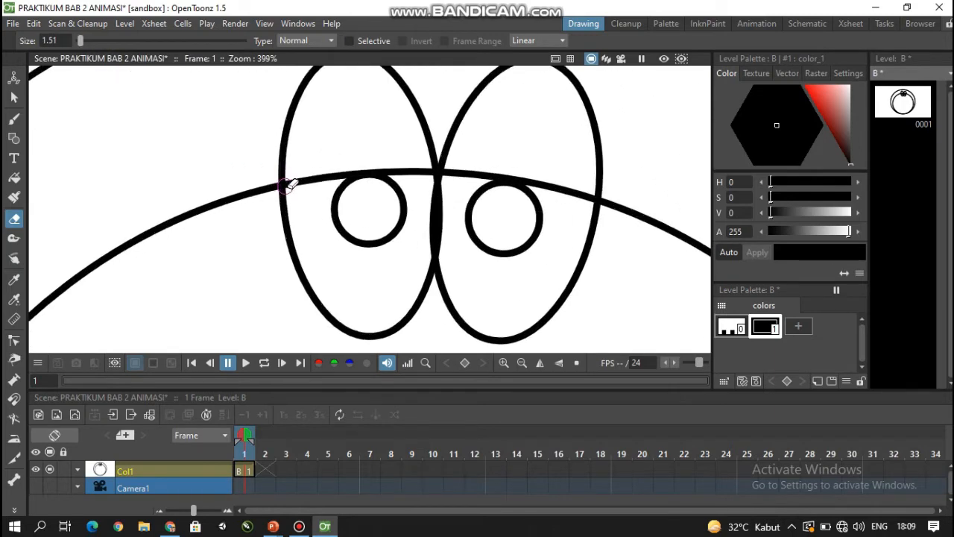
scroll(287, 182, up, 4)
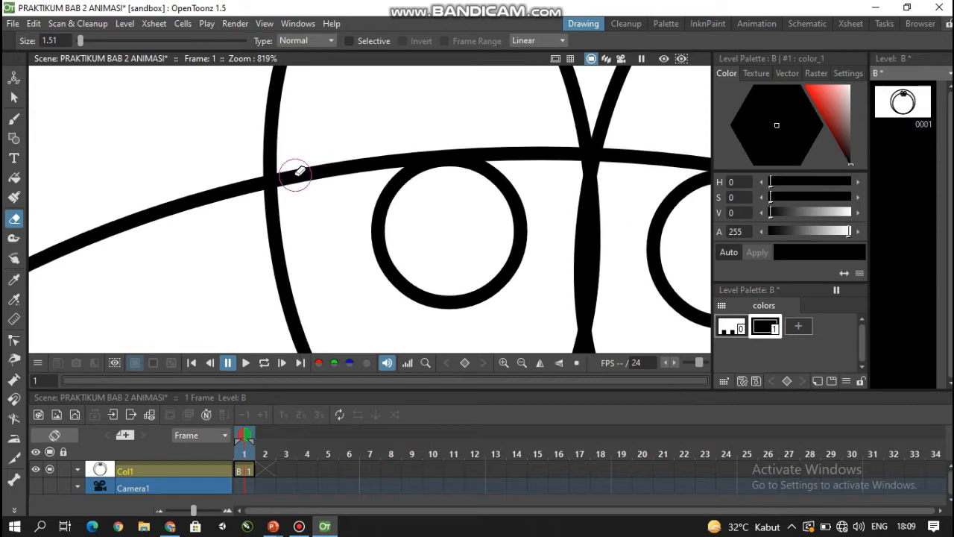
mouse_move(295, 175)
mouse_down()
mouse_move(301, 166)
mouse_move(377, 159)
mouse_move(424, 134)
mouse_move(413, 149)
mouse_move(424, 144)
mouse_up()
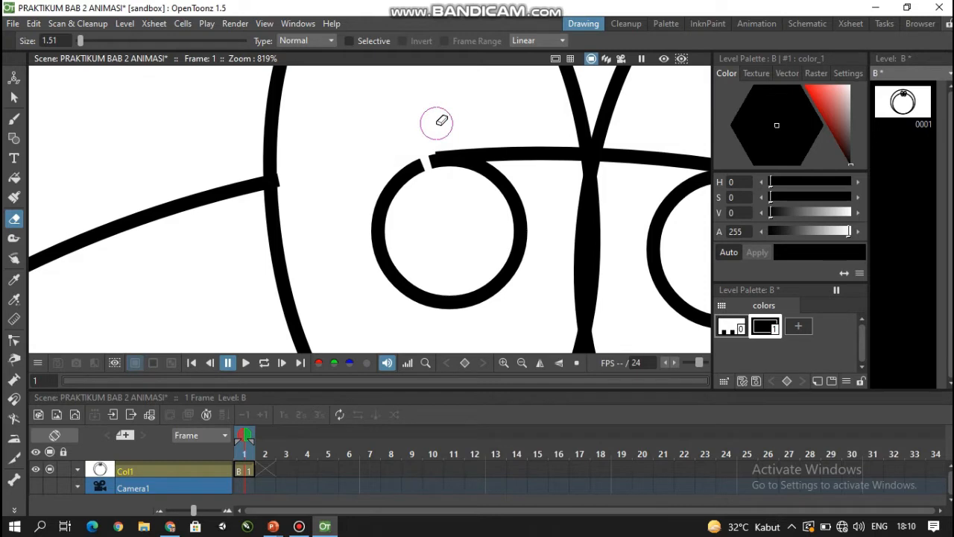
key(ctrl+z)
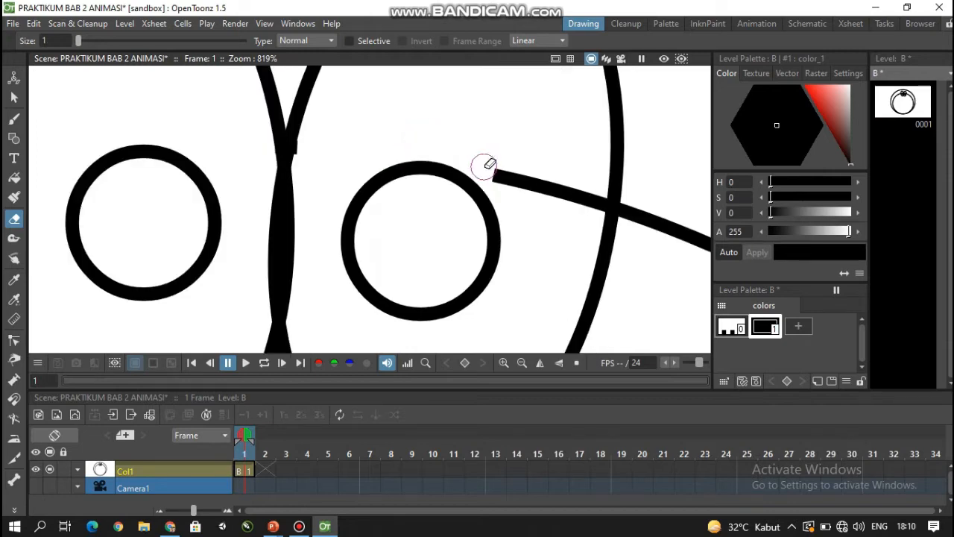
mouse_move(485, 162)
mouse_down()
mouse_move(504, 177)
mouse_move(598, 200)
mouse_up()
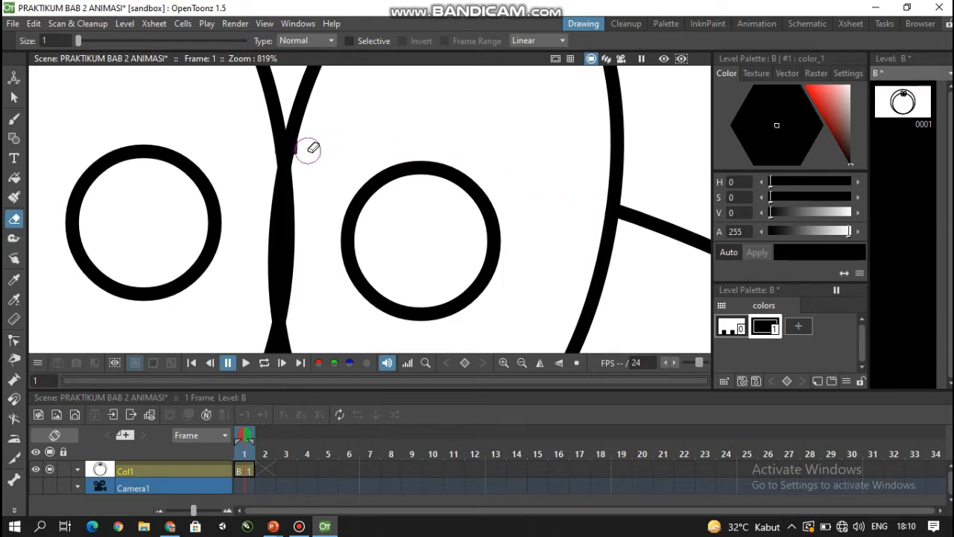
scroll(208, 161, down, 2)
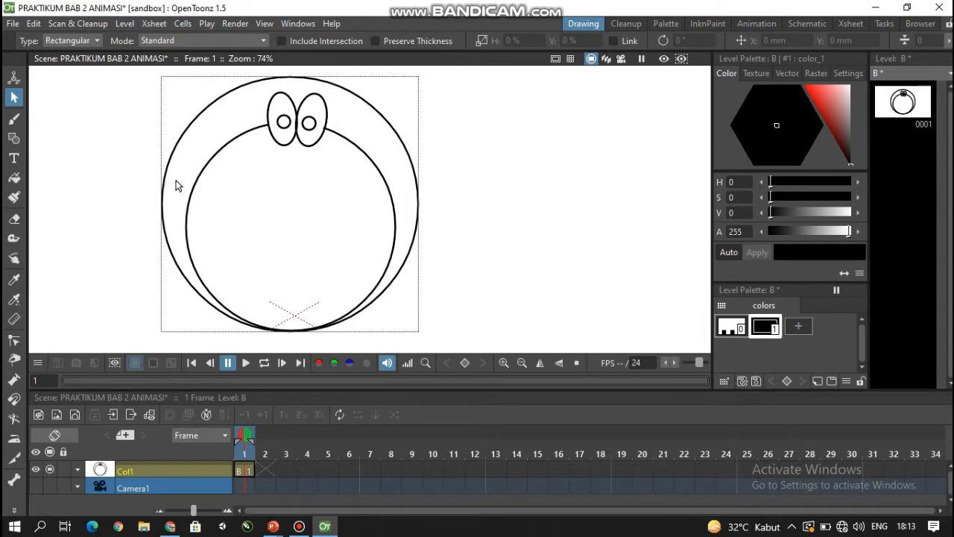
- Reshape the inner face outline with the Control Point Editor, bulging its upper cheeks outward on both sides
click(13, 340)
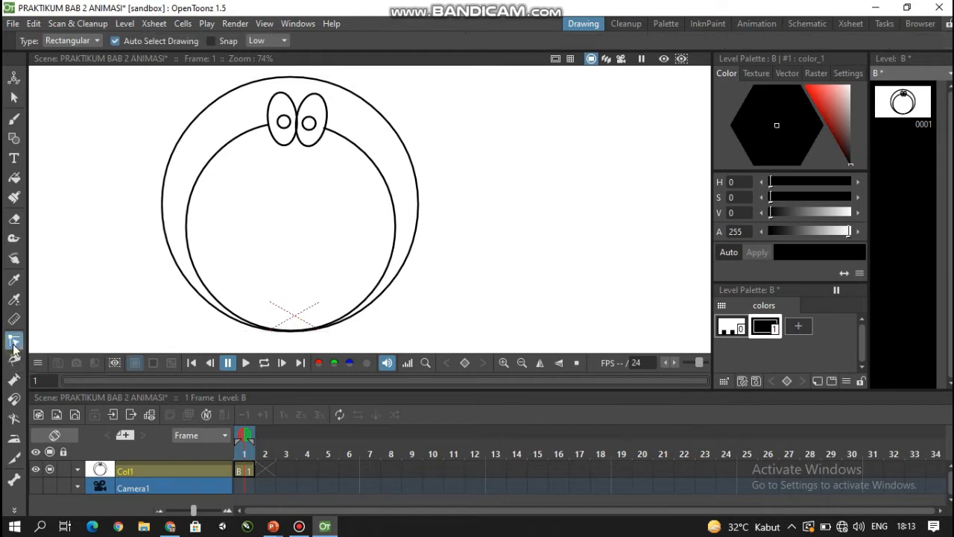
click(220, 148)
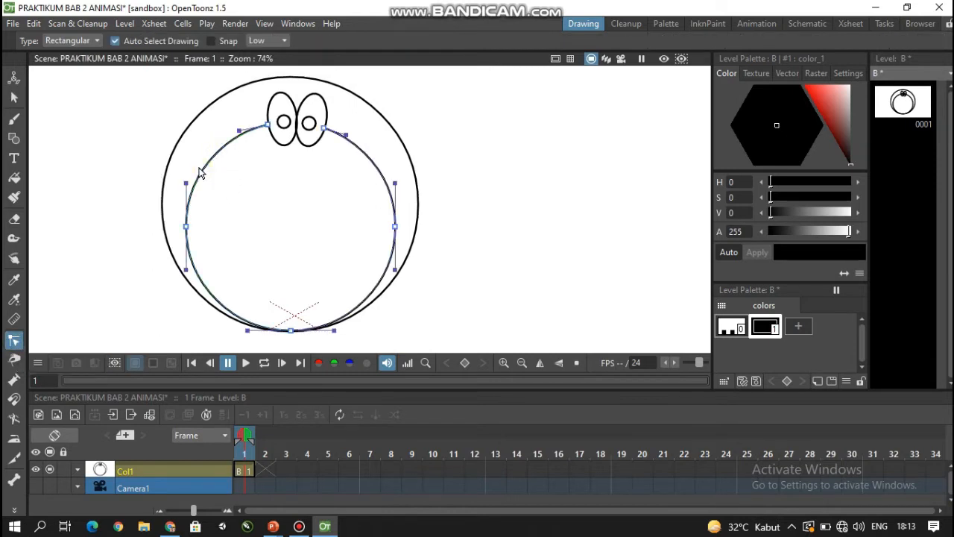
drag(211, 162, 202, 161)
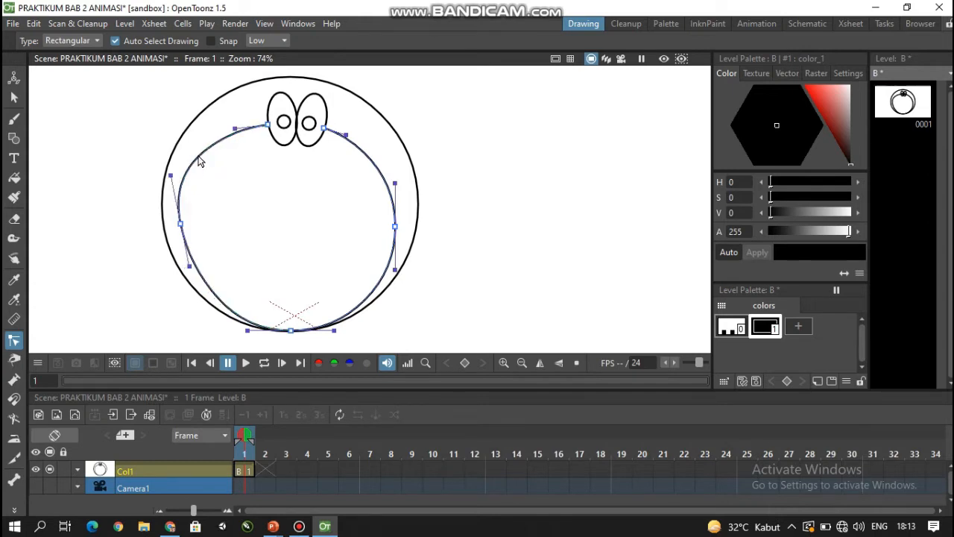
mouse_move(376, 167)
mouse_down()
mouse_move(384, 158)
mouse_move(389, 172)
mouse_up()
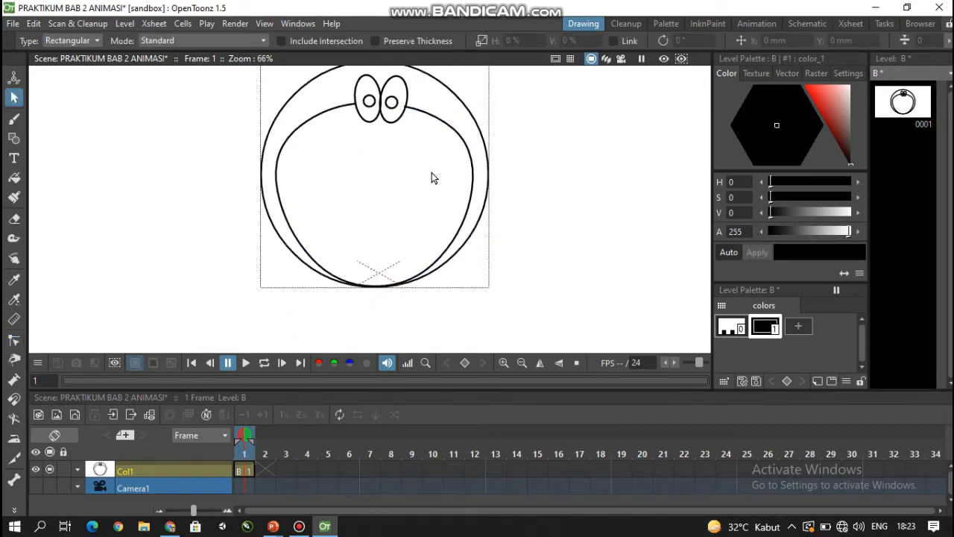
- Draw a deep downward-curving arc across the lower face as the bottom edge of the open mouth
click(13, 138)
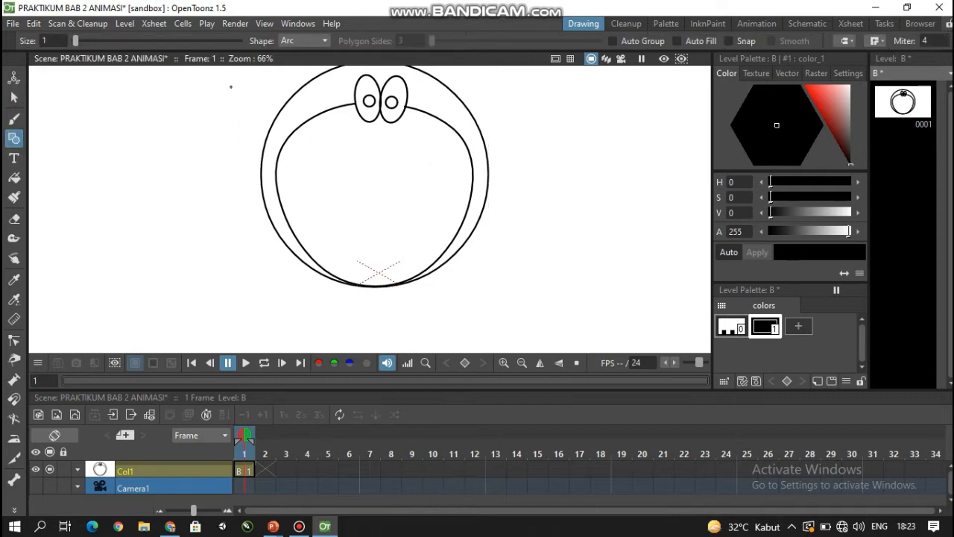
click(322, 41)
click(296, 101)
drag(307, 179, 451, 179)
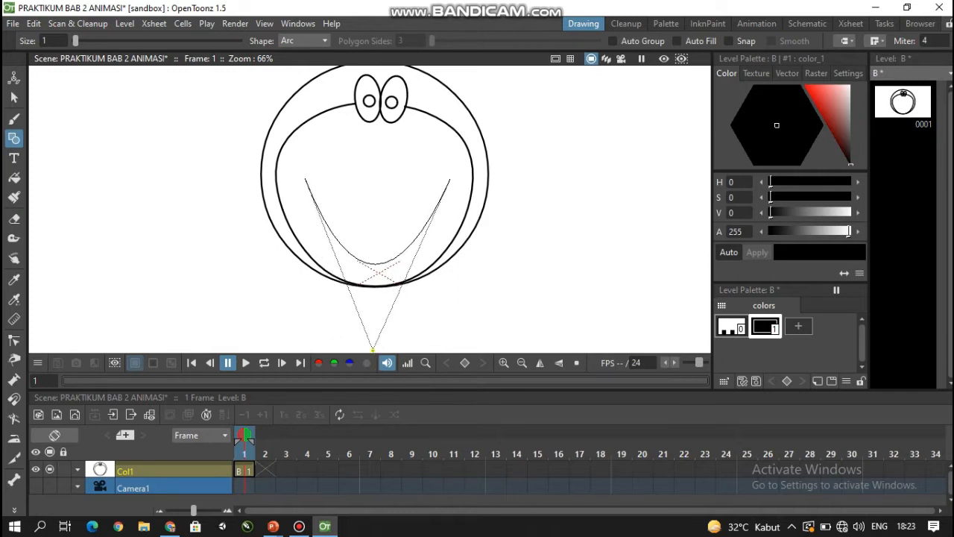
click(372, 350)
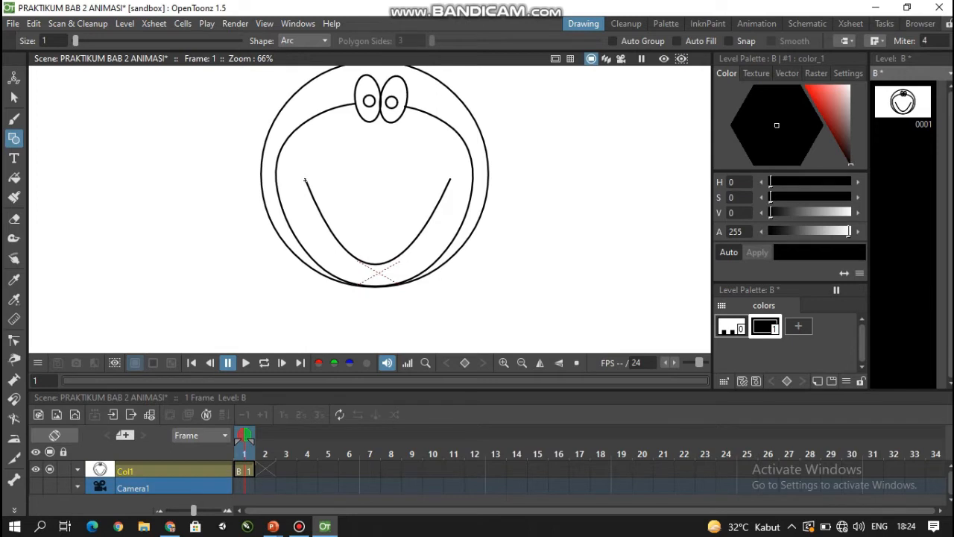
- Close the mouth with a shallow upward-curving arc joining the two ends of the lower arc
drag(327, 183, 450, 181)
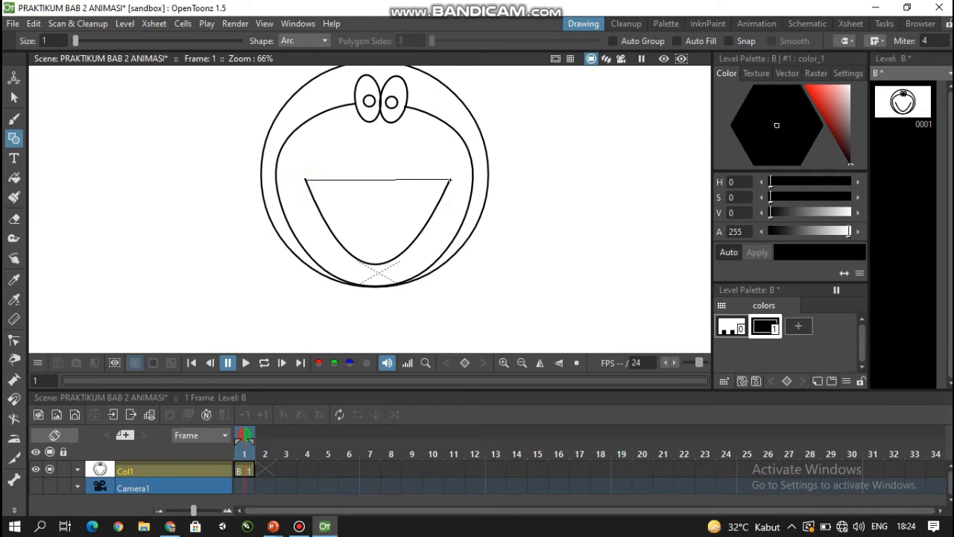
click(450, 180)
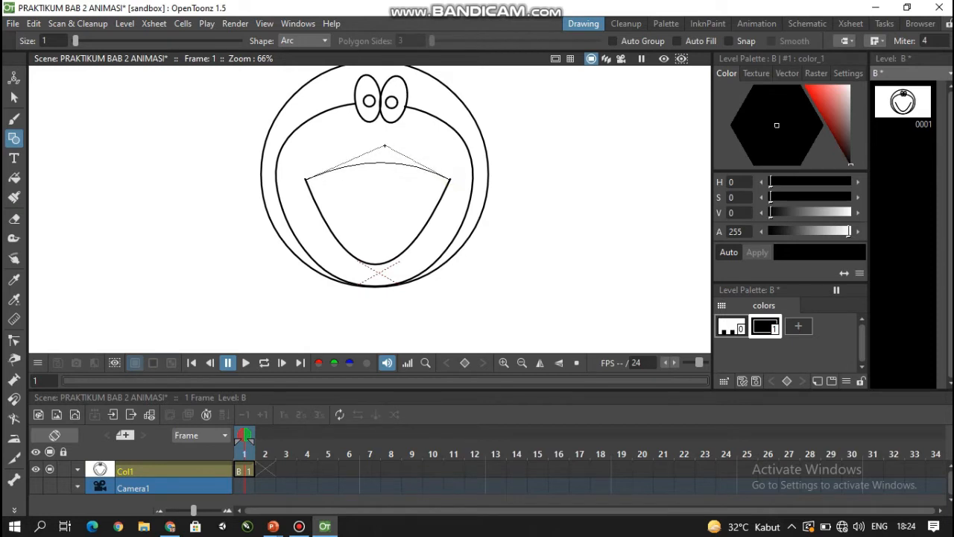
click(381, 145)
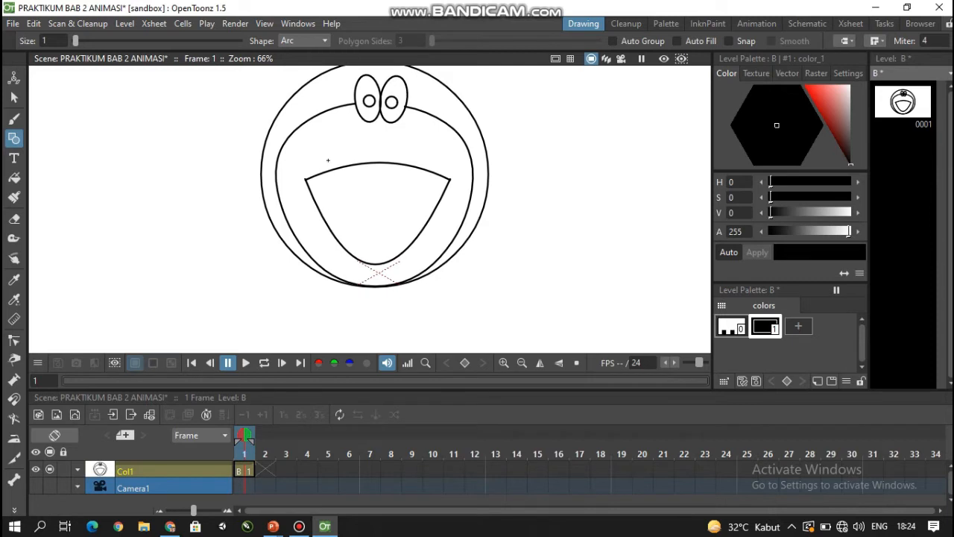
- Round out the mouth's lower arc by adjusting its control points, widening both sides and lowering the bottom slightly
click(13, 341)
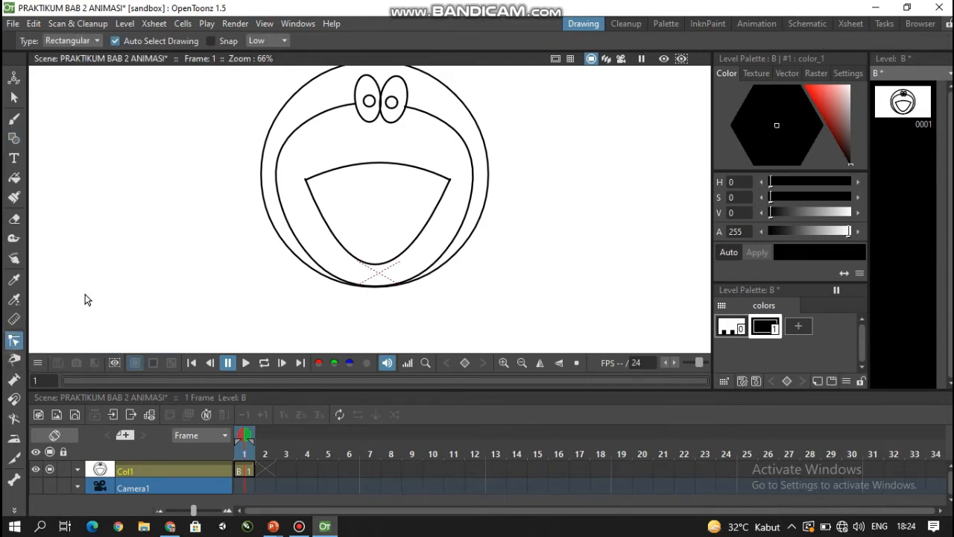
click(331, 237)
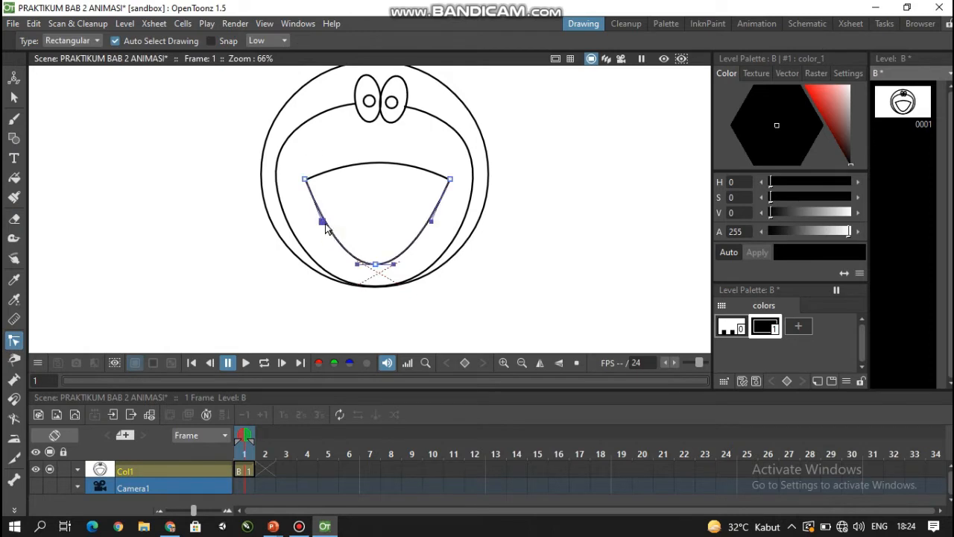
drag(321, 222, 312, 223)
click(372, 261)
drag(376, 268, 378, 271)
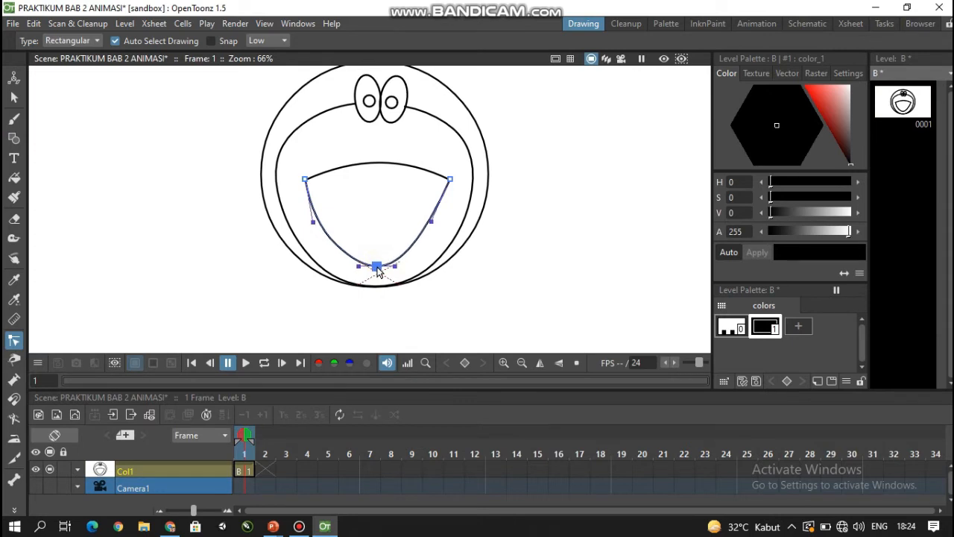
drag(431, 221, 437, 228)
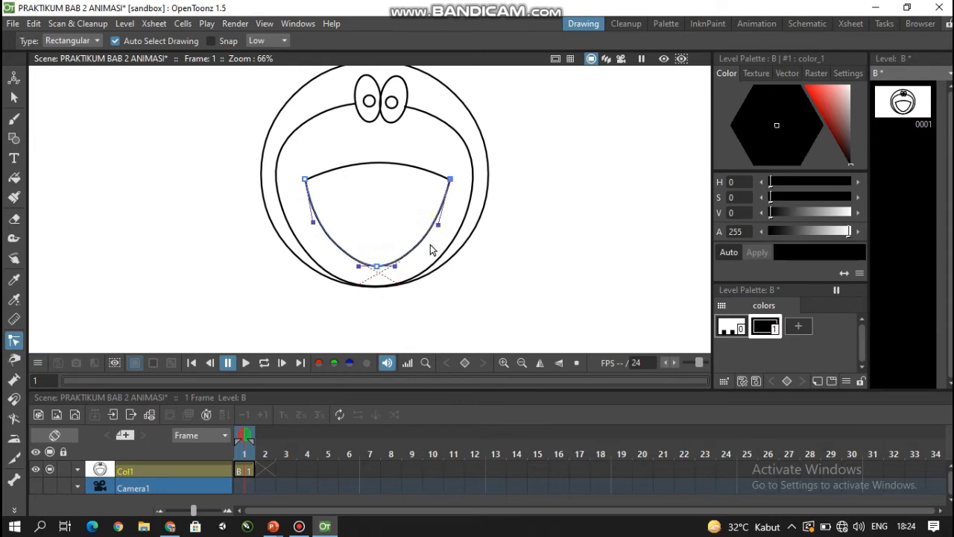
drag(394, 266, 356, 268)
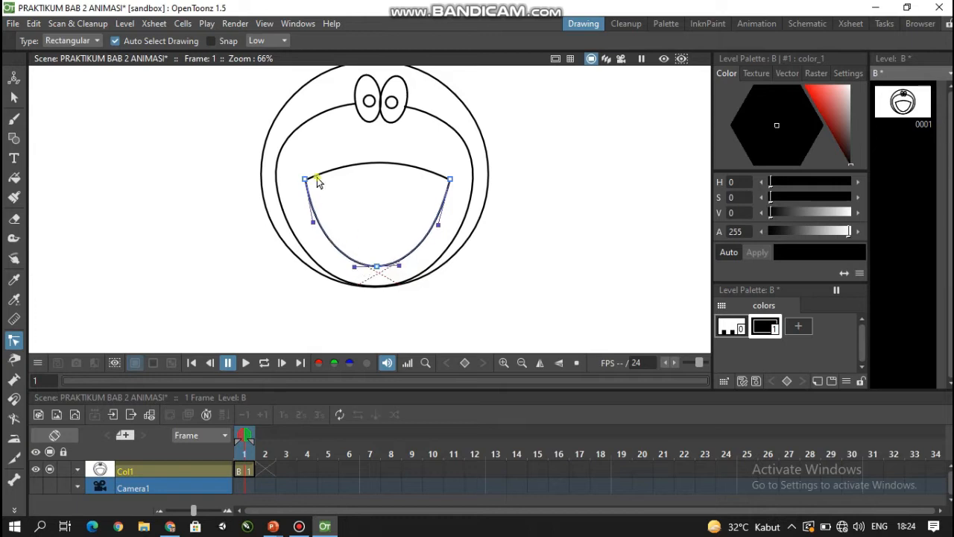
click(312, 178)
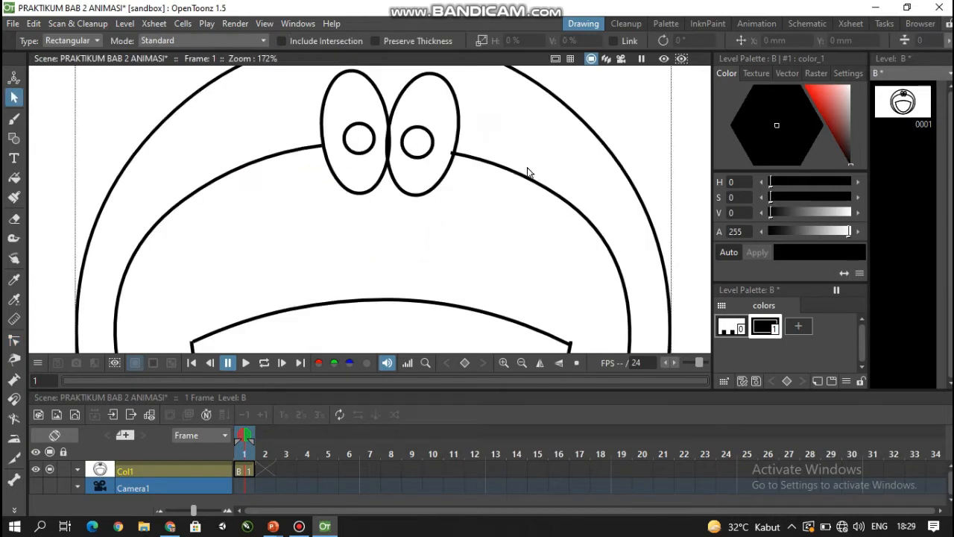
- Draw a small nose circle just below the point where the two eyes meet
scroll(368, 240, up, 3)
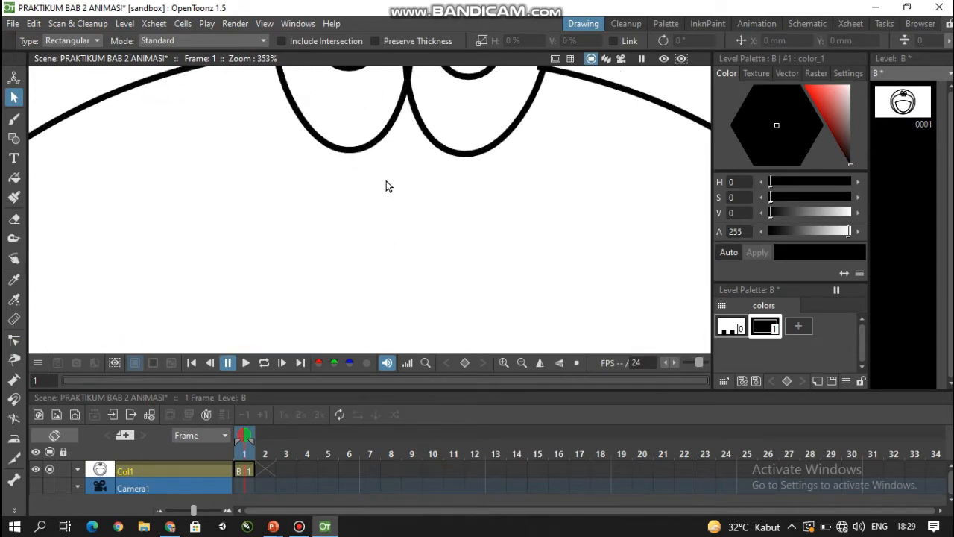
scroll(386, 186, up, 1)
click(13, 138)
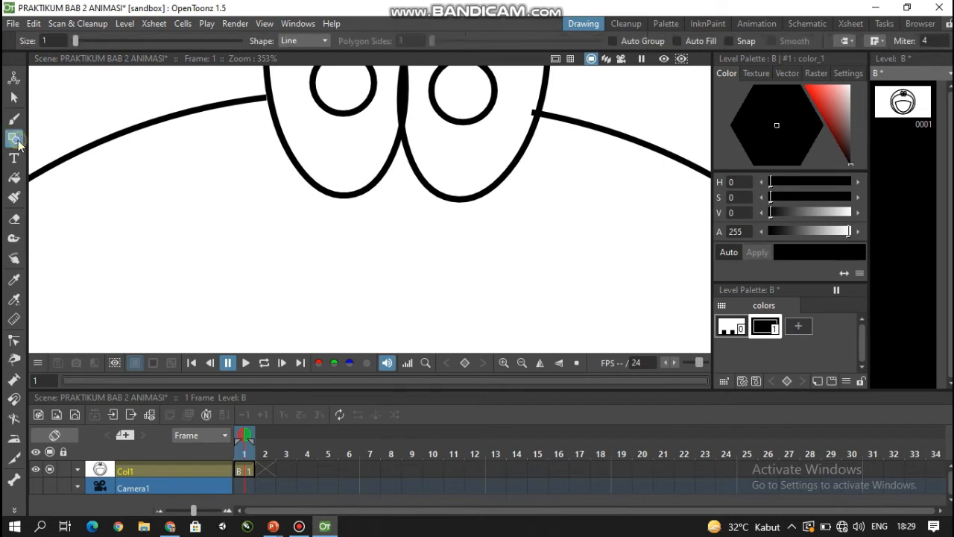
click(321, 41)
click(293, 64)
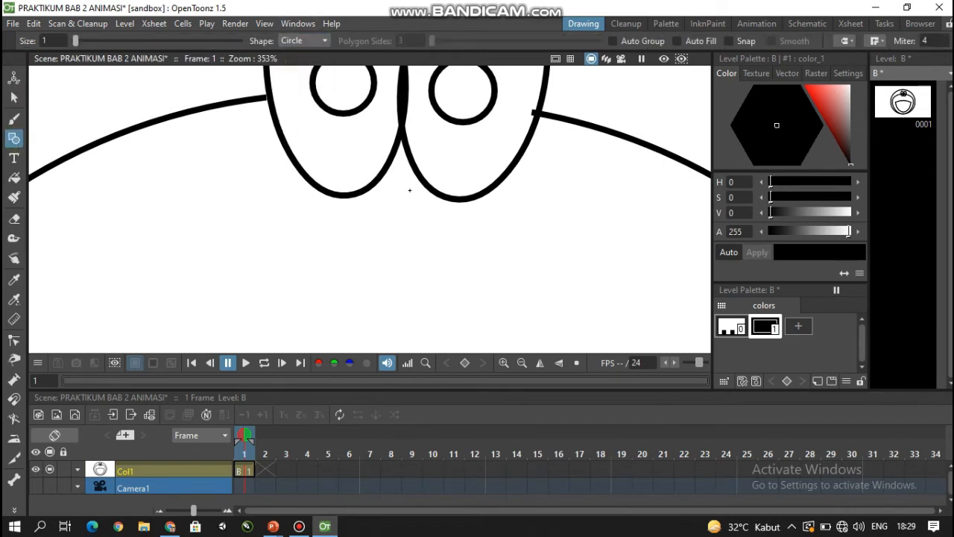
drag(410, 190, 424, 207)
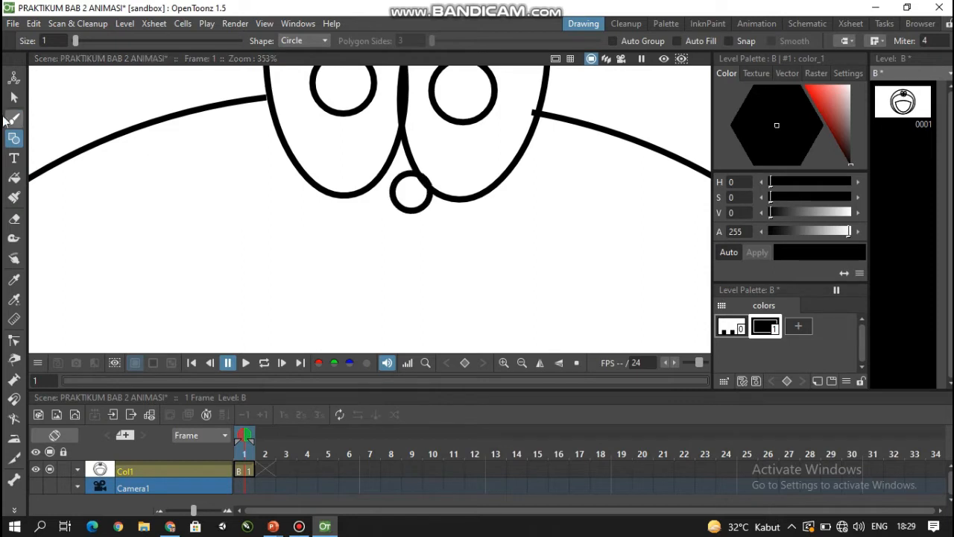
- Move the nose circle by -0.72 mm in X and 1.26 mm in Y to fit between the eyes, and shrink it slightly
click(13, 97)
click(396, 186)
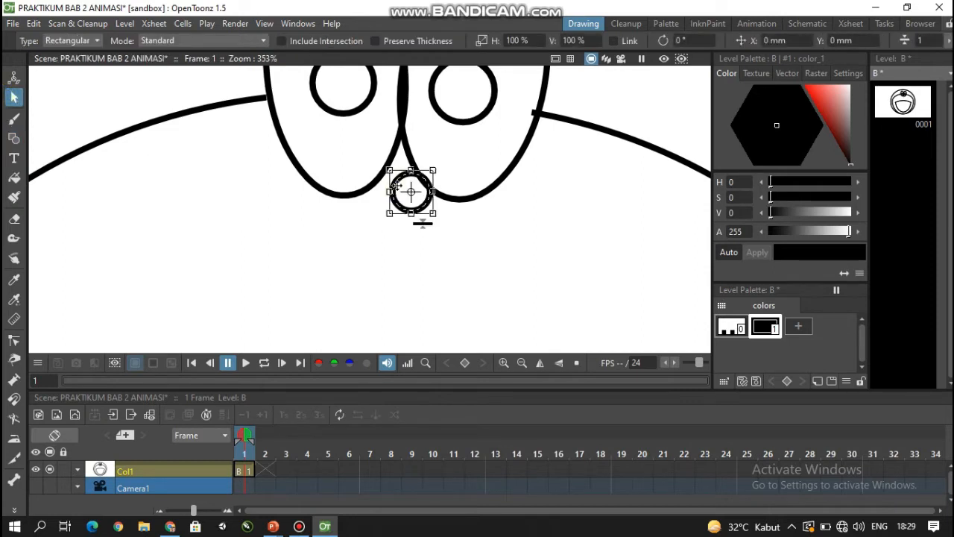
drag(396, 186, 388, 172)
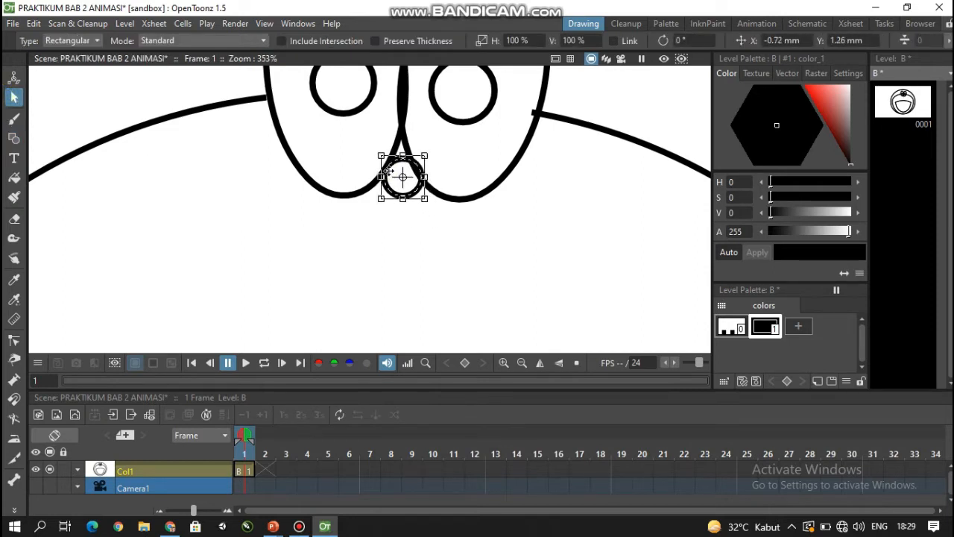
drag(427, 199, 421, 196)
click(341, 233)
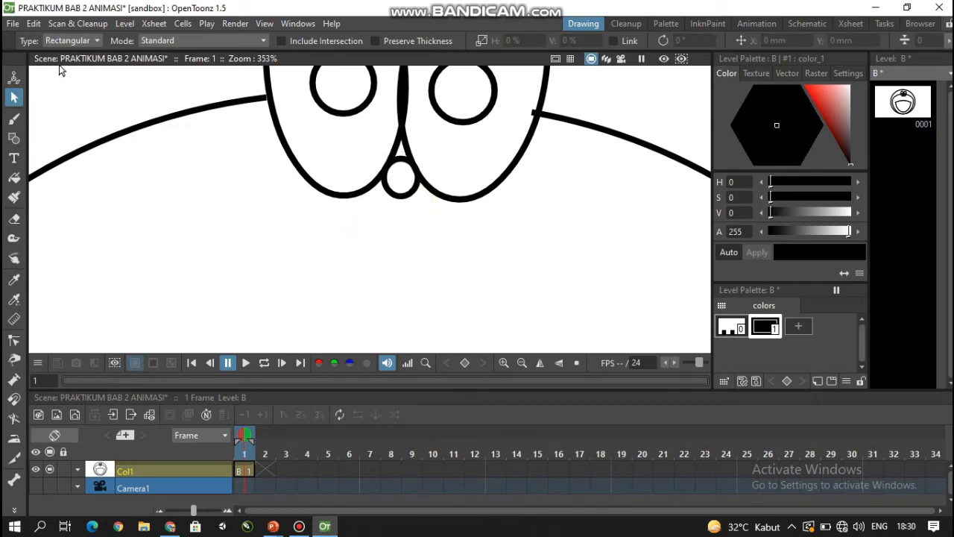
- Add a smaller highlight circle inside the nose, placed toward its upper left
scroll(399, 216, up, 3)
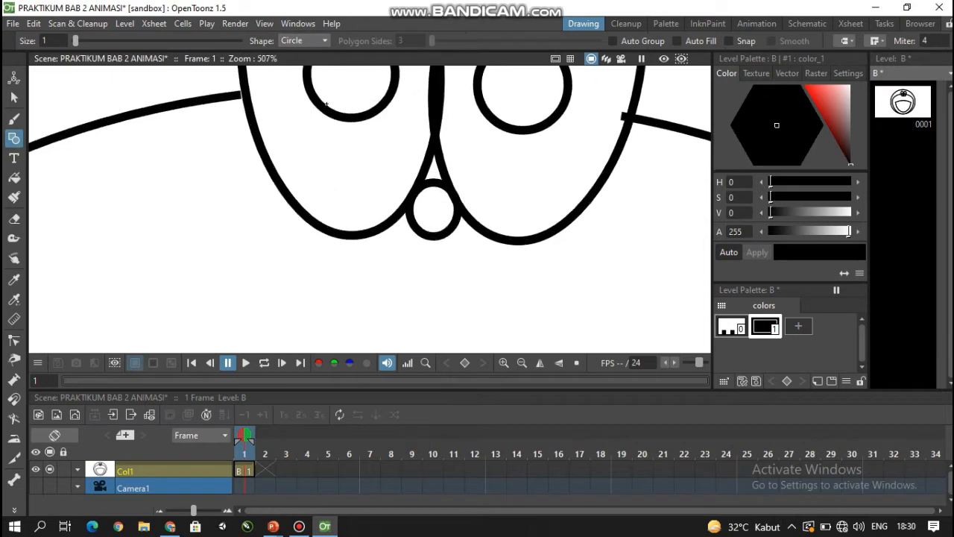
mouse_move(455, 226)
mouse_down()
mouse_move(478, 249)
mouse_move(445, 252)
mouse_up()
click(13, 97)
click(432, 239)
click(457, 296)
scroll(457, 296, down, 2)
drag(457, 294, 418, 158)
scroll(393, 227, down, 7)
drag(416, 257, 415, 224)
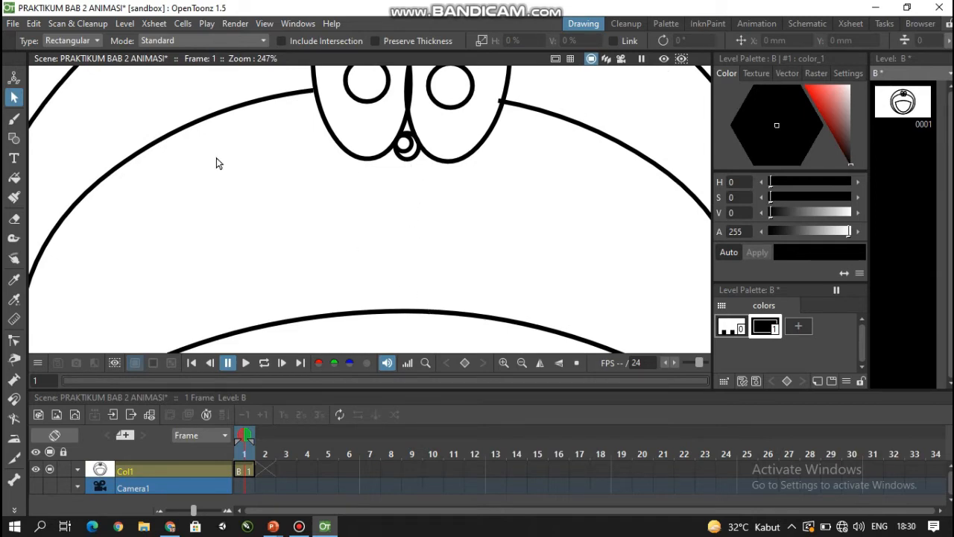
- Draw a straight vertical line from the bottom of the nose to the mouth's upper arc
click(14, 137)
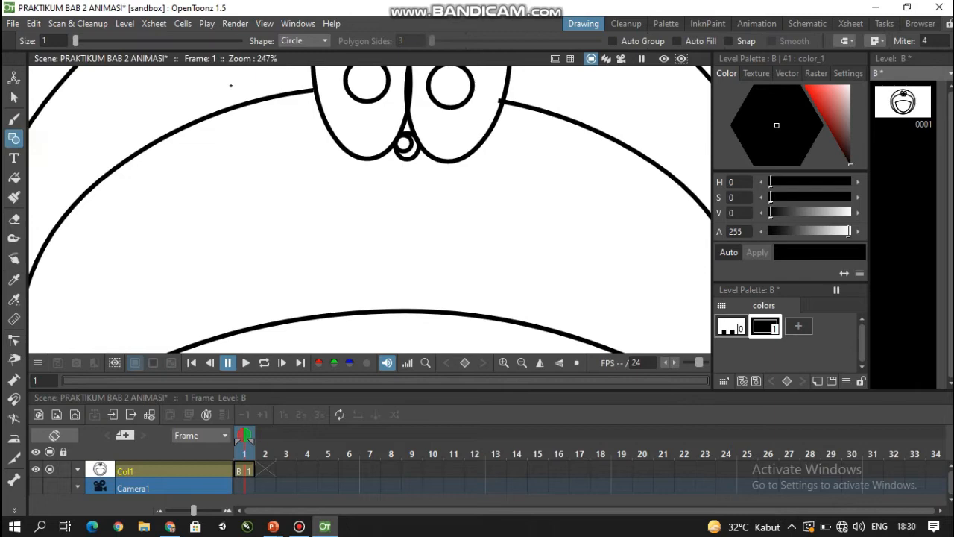
click(326, 40)
click(294, 84)
drag(407, 159, 409, 310)
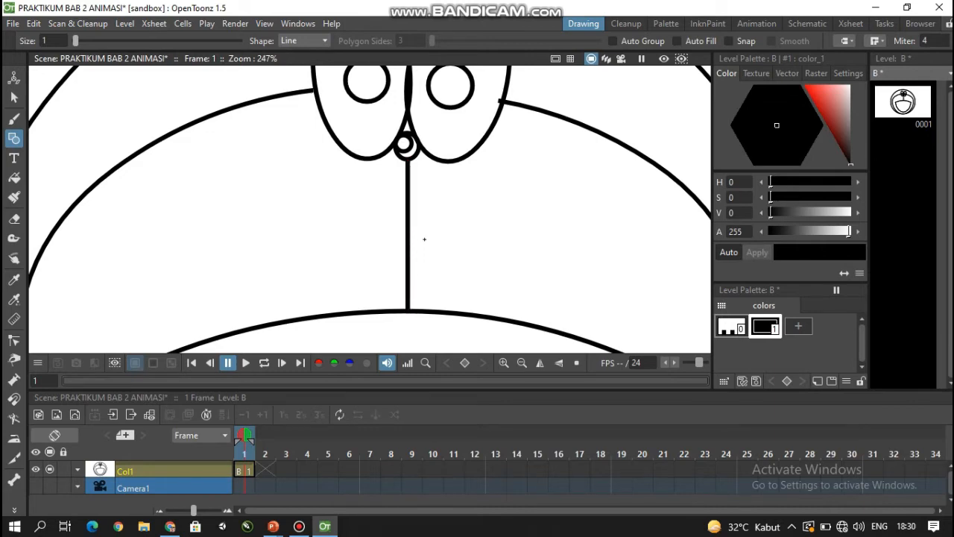
- Draw three straight whisker lines fanning outward on the cheek at the right of the vertical nose line
scroll(206, 194, down, 2)
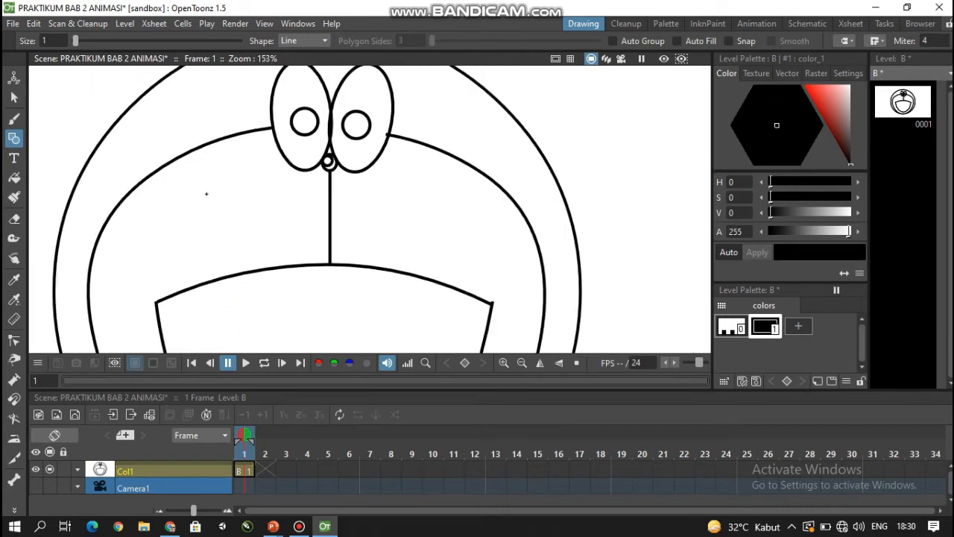
click(13, 97)
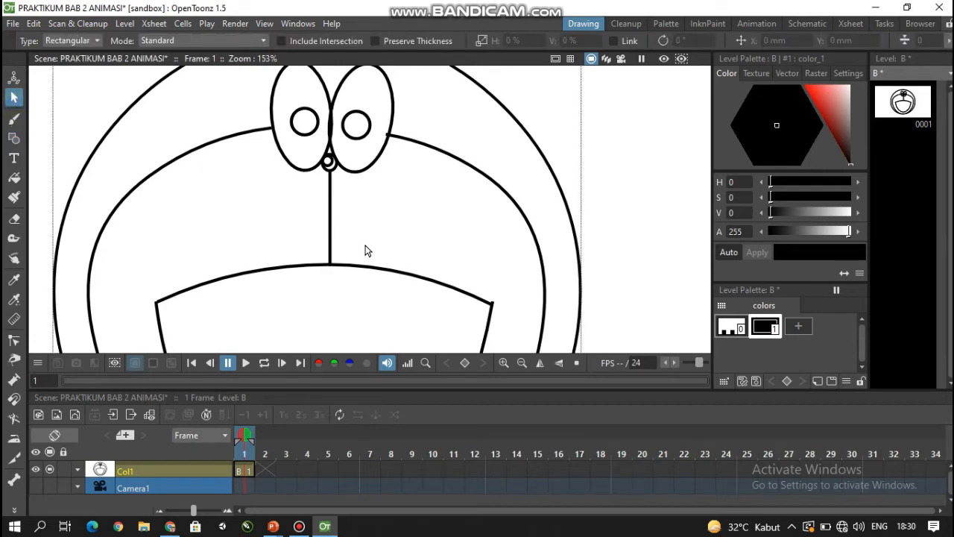
drag(377, 286, 375, 243)
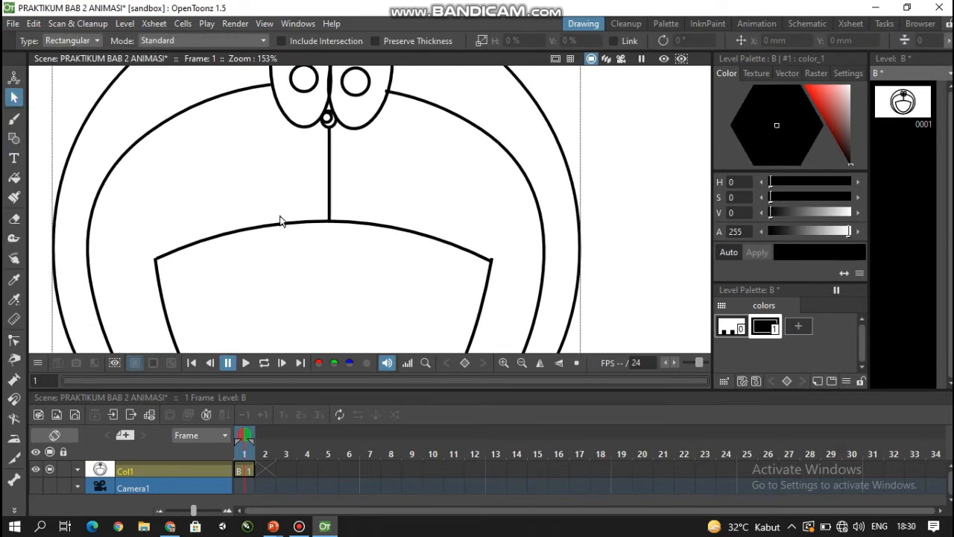
click(11, 139)
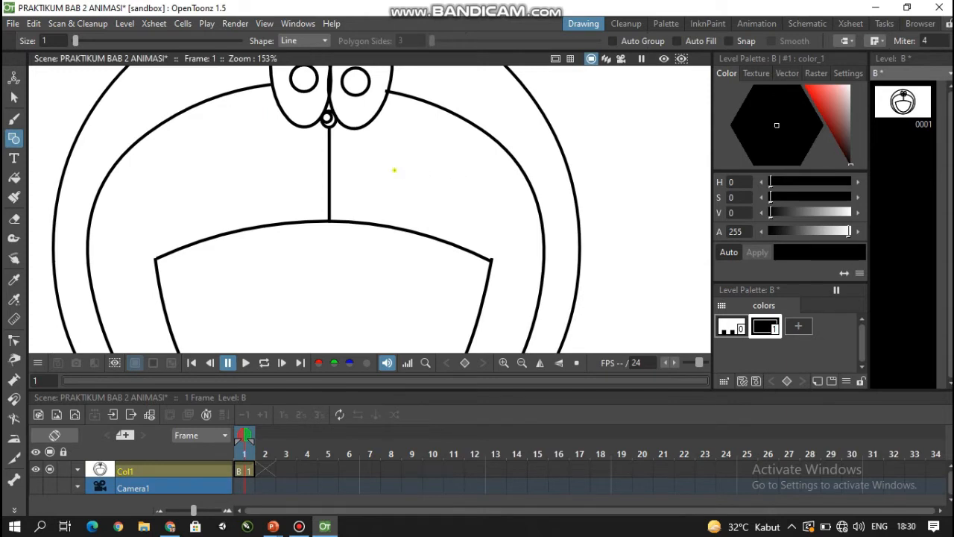
drag(395, 168, 459, 139)
drag(400, 183, 474, 168)
drag(404, 199, 479, 208)
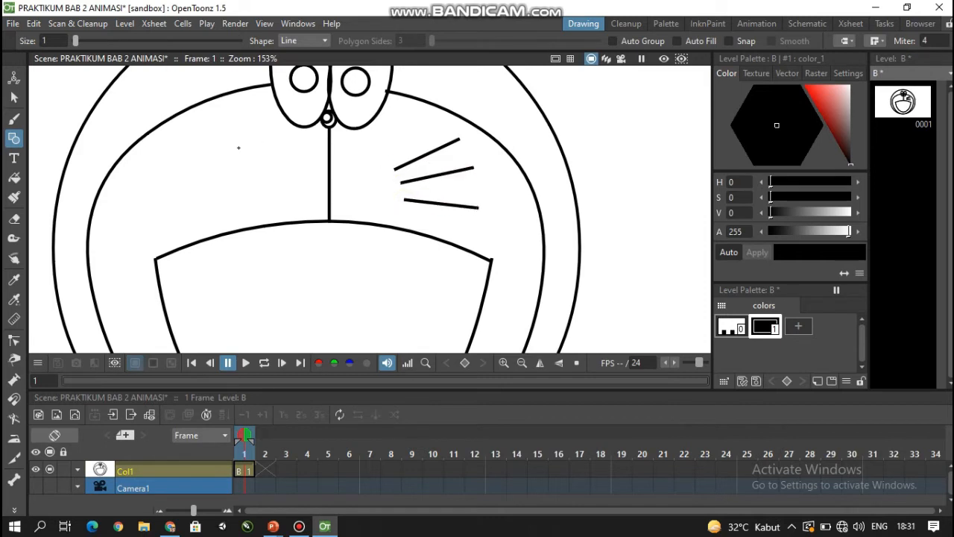
- Draw three matching whisker lines fanning outward on the cheek at the left of the nose line
drag(243, 164, 177, 145)
mouse_move(246, 173)
mouse_down()
mouse_move(187, 183)
mouse_move(172, 172)
mouse_up()
scroll(265, 210, down, 3)
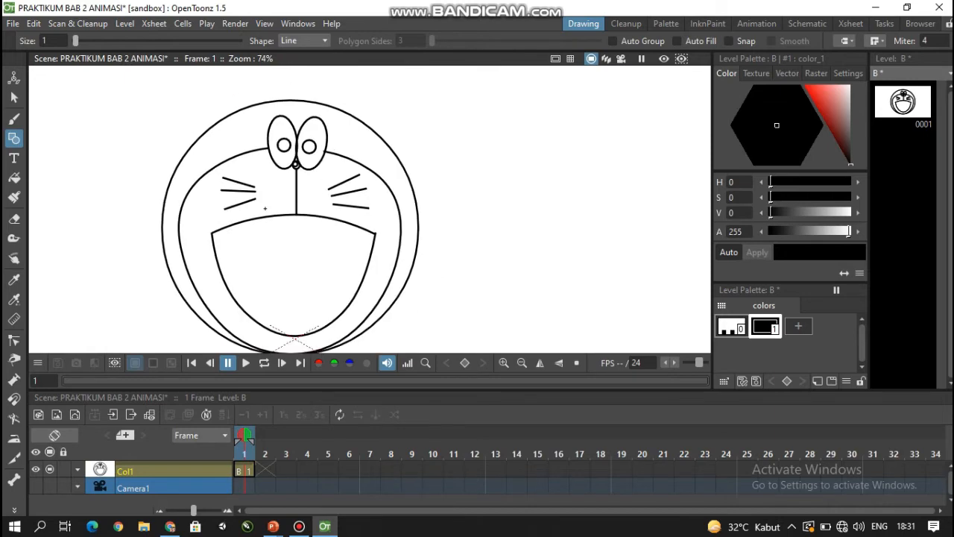
scroll(264, 209, down, 1)
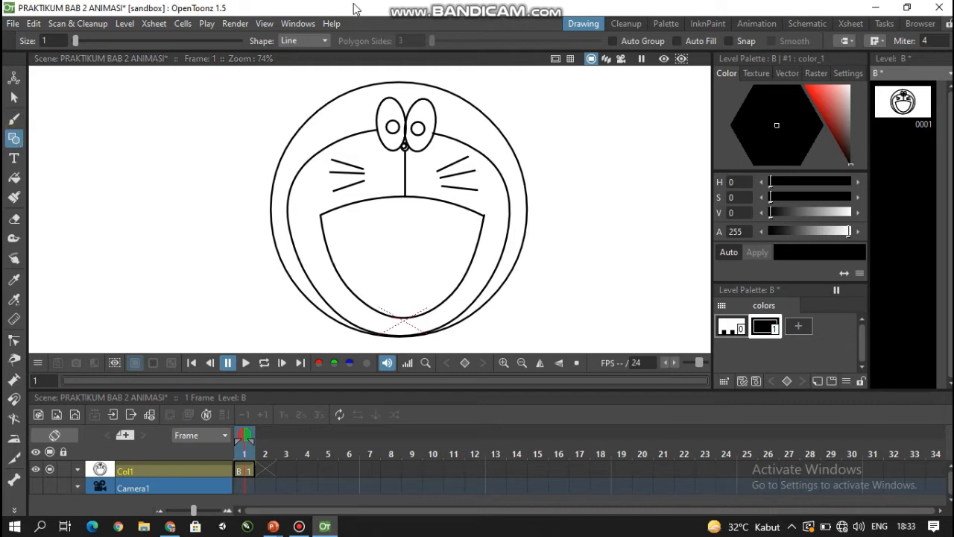
- Draw an upward-bulging arc across the lower half of the mouth, from one side of its outline to the other, for the tongue
click(324, 42)
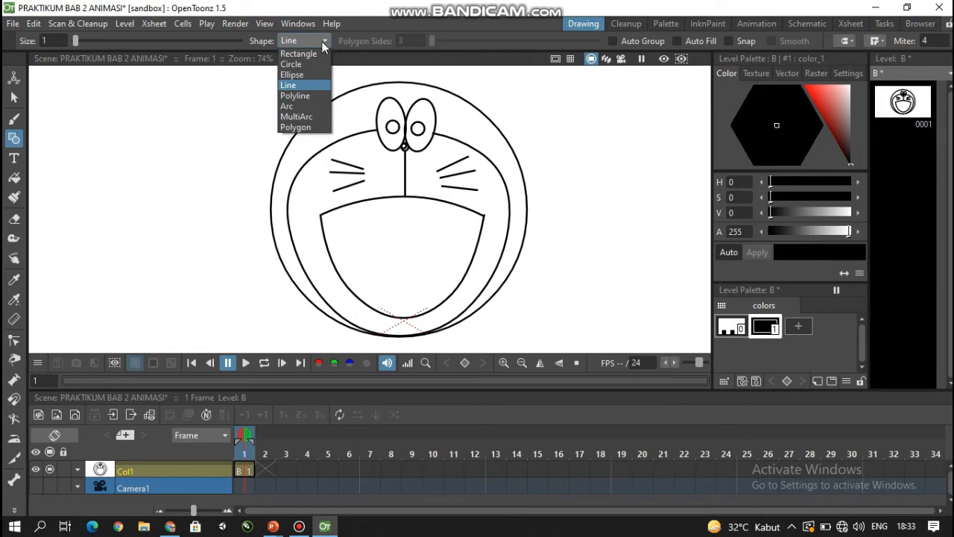
click(302, 106)
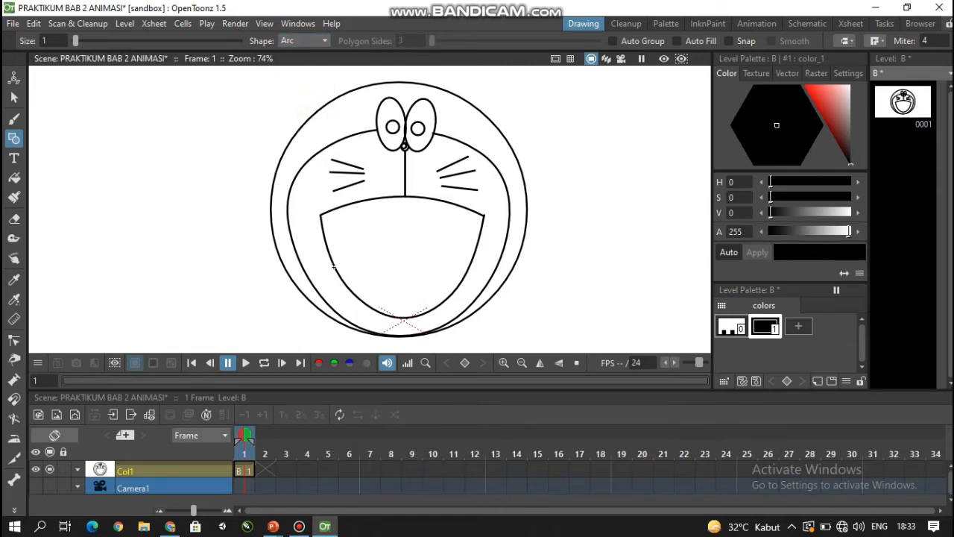
drag(335, 267, 470, 267)
click(469, 266)
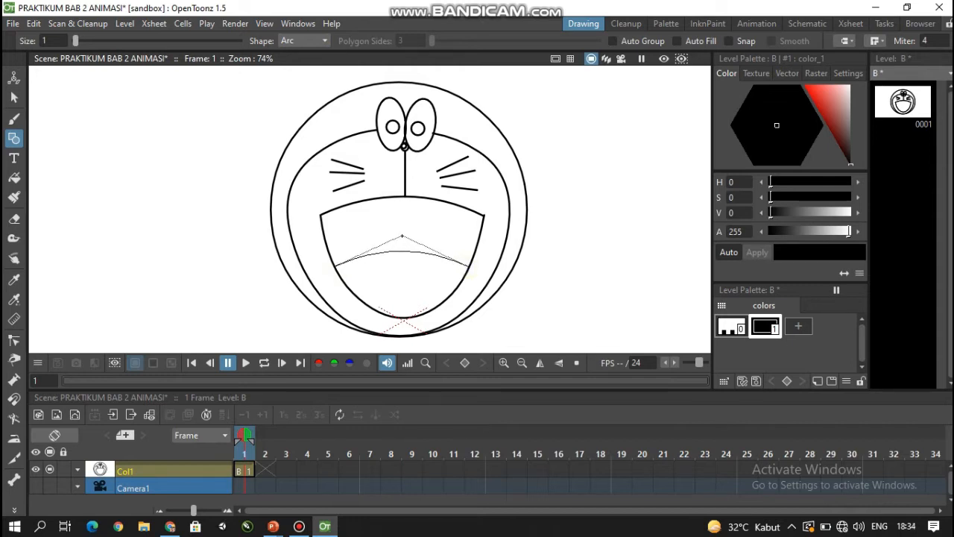
click(402, 231)
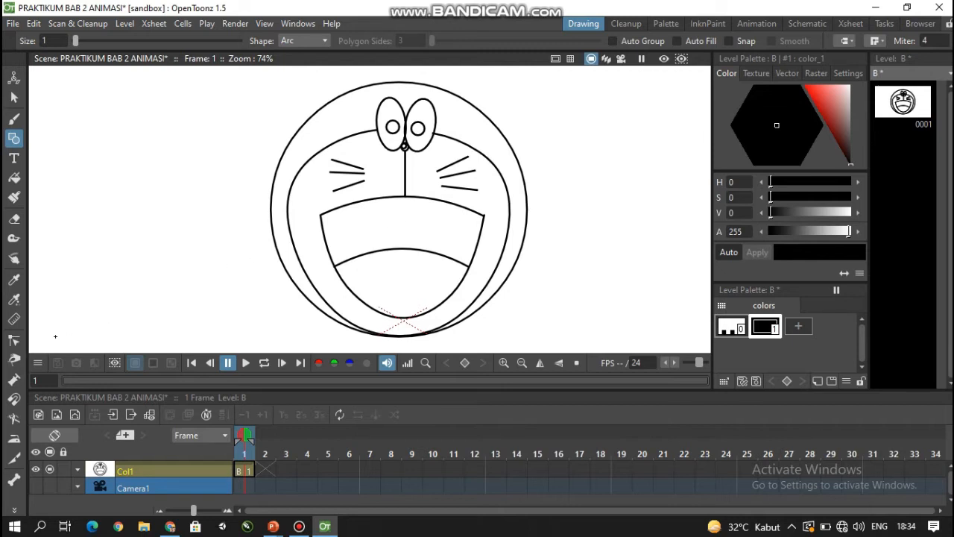
- Reshape the tongue arc with its control points, keeping both ends on the mouth outline
click(14, 341)
click(362, 263)
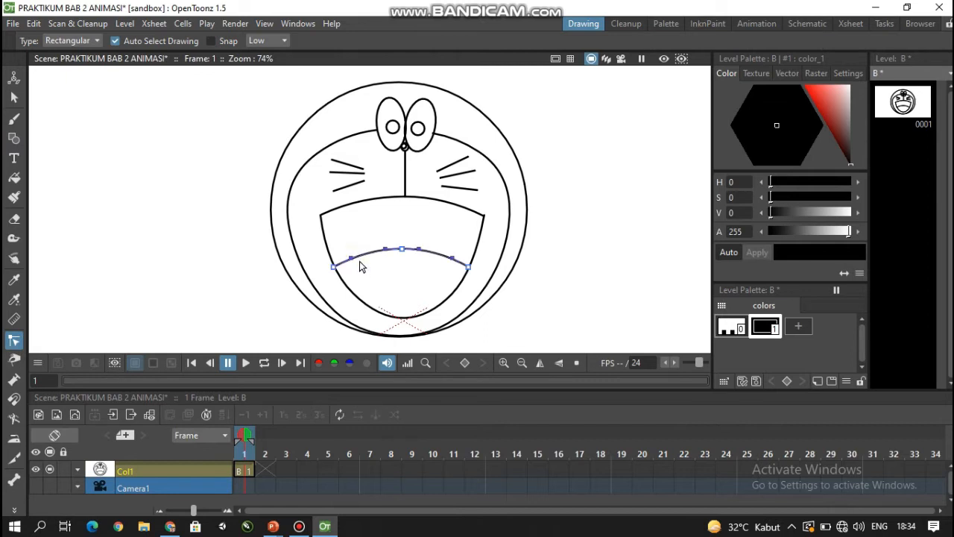
click(351, 257)
drag(351, 257, 425, 248)
click(450, 258)
drag(468, 266, 463, 270)
click(451, 258)
click(439, 284)
- Refine the left half and peak of the tongue arc to make its curve smooth and more even
scroll(404, 271, up, 3)
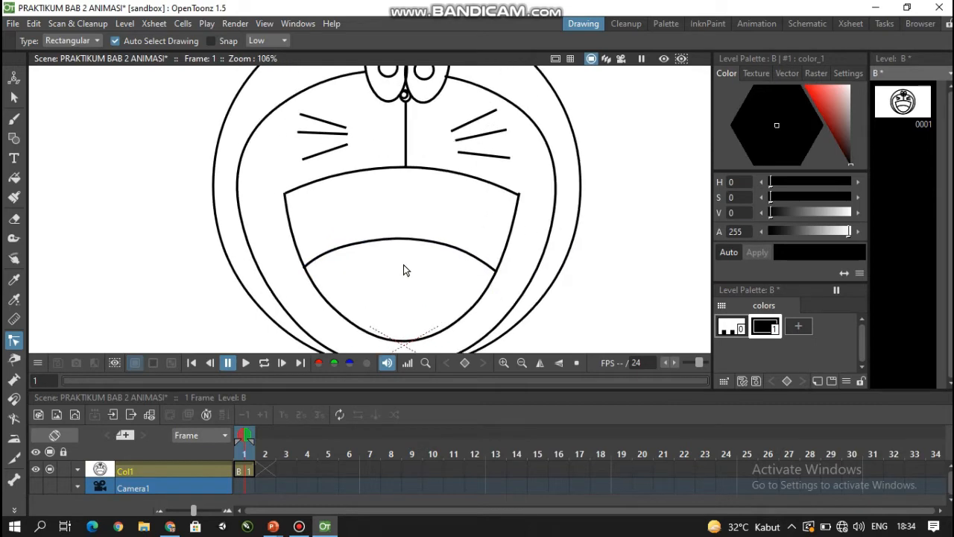
click(312, 250)
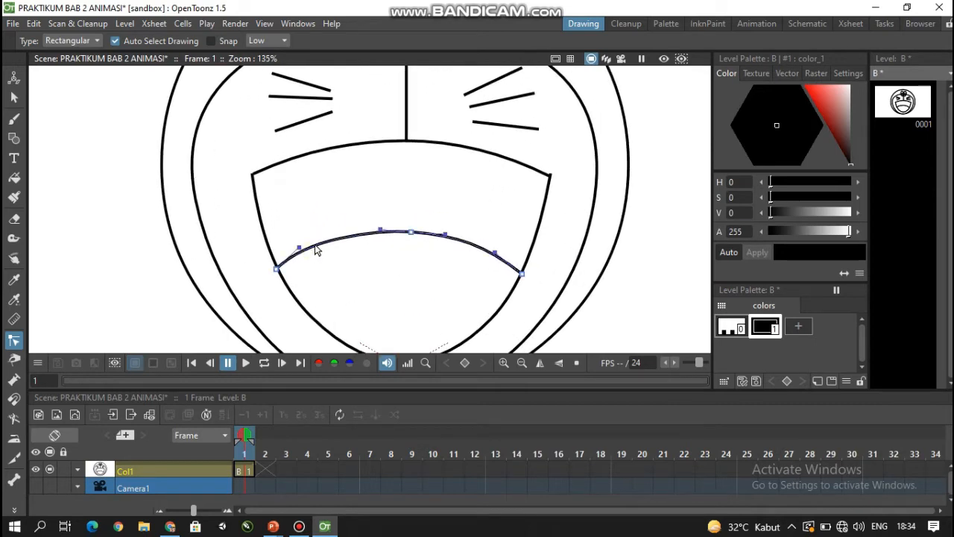
drag(315, 245, 325, 246)
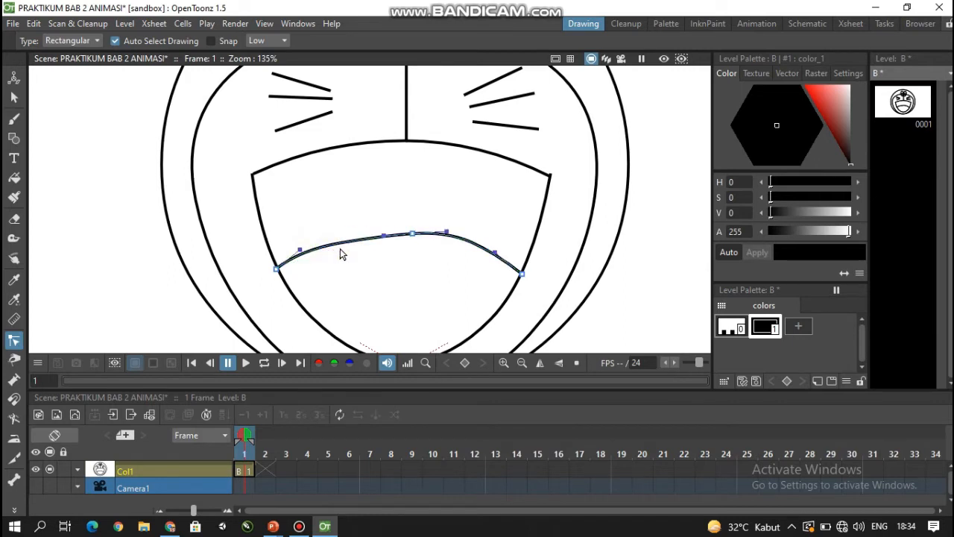
drag(381, 238, 437, 236)
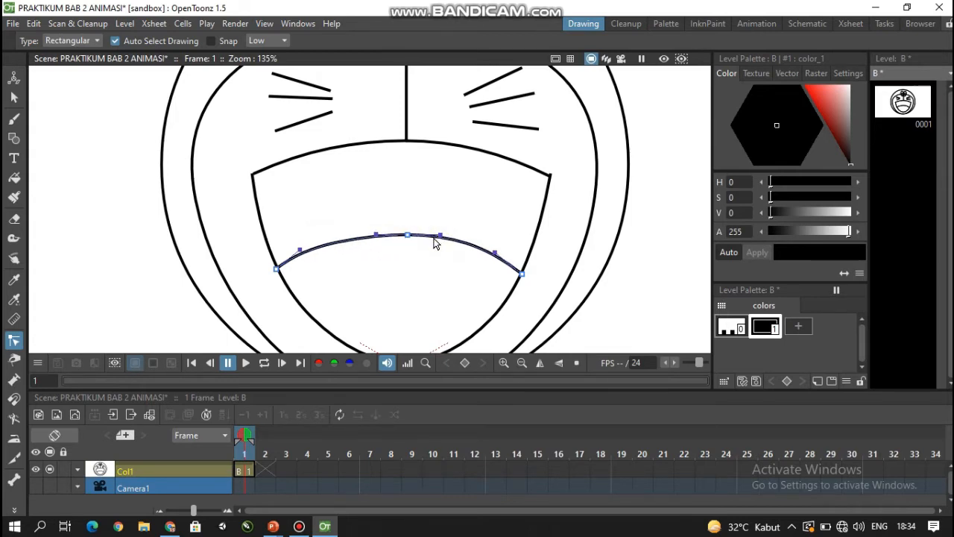
click(419, 263)
- Draw an upward-bulging arc from the lower right edge of the head outward and down for the top of the arm
scroll(418, 270, down, 2)
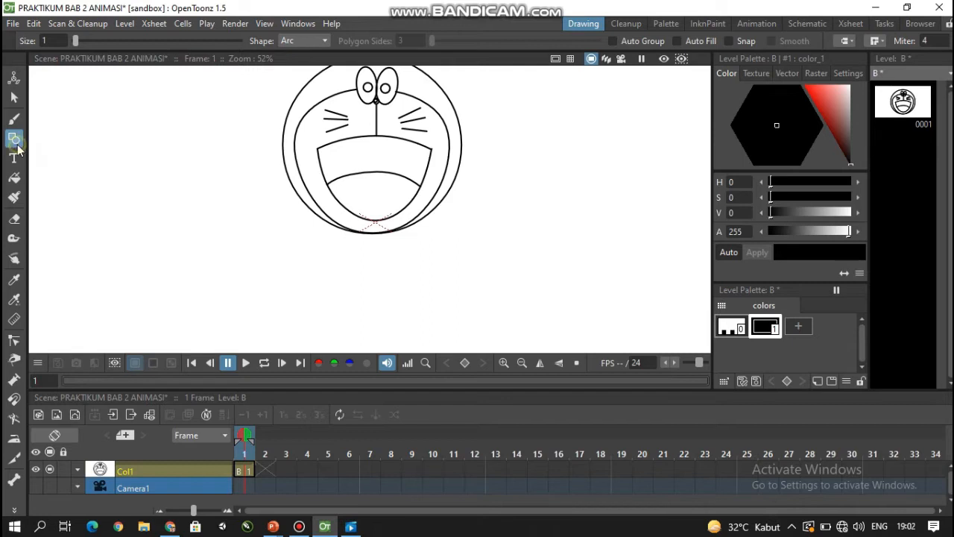
click(294, 41)
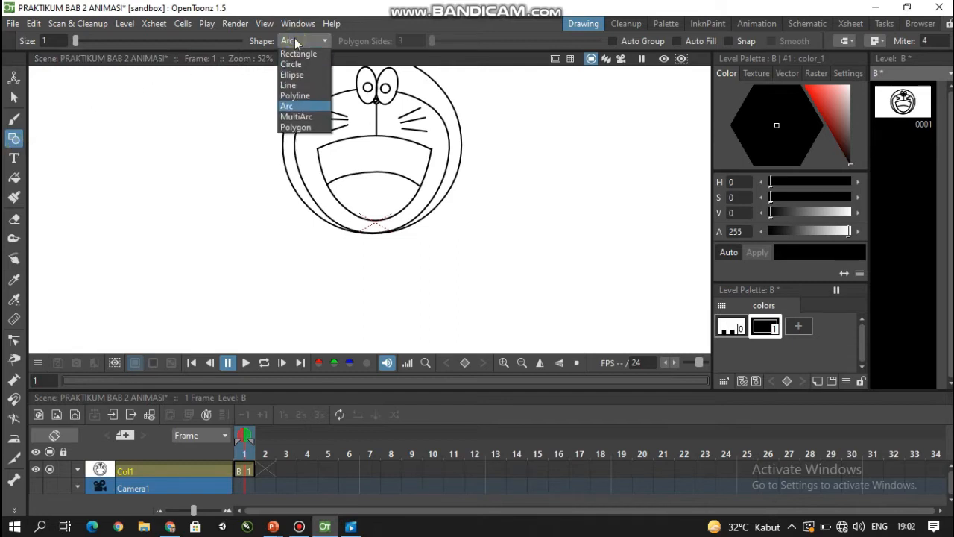
click(303, 102)
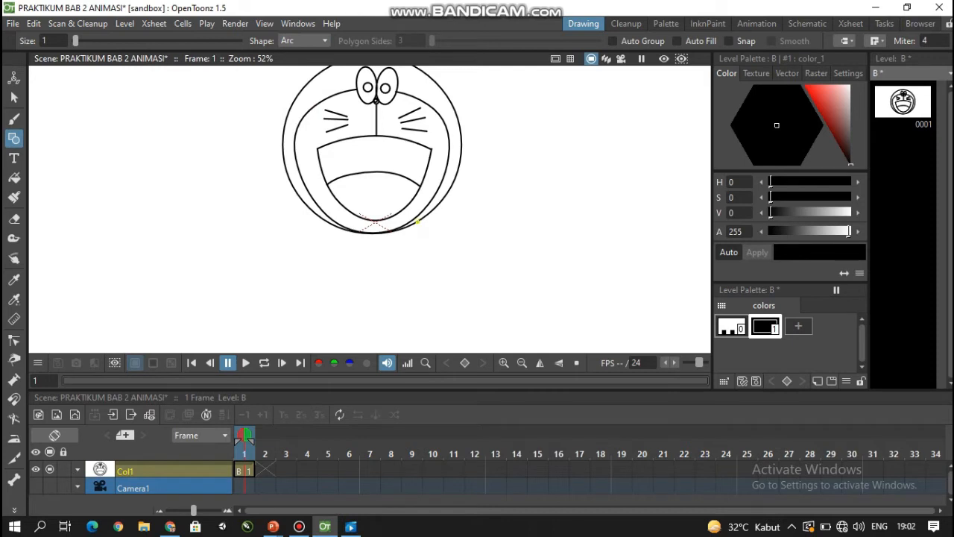
drag(417, 222, 483, 257)
click(483, 258)
click(445, 206)
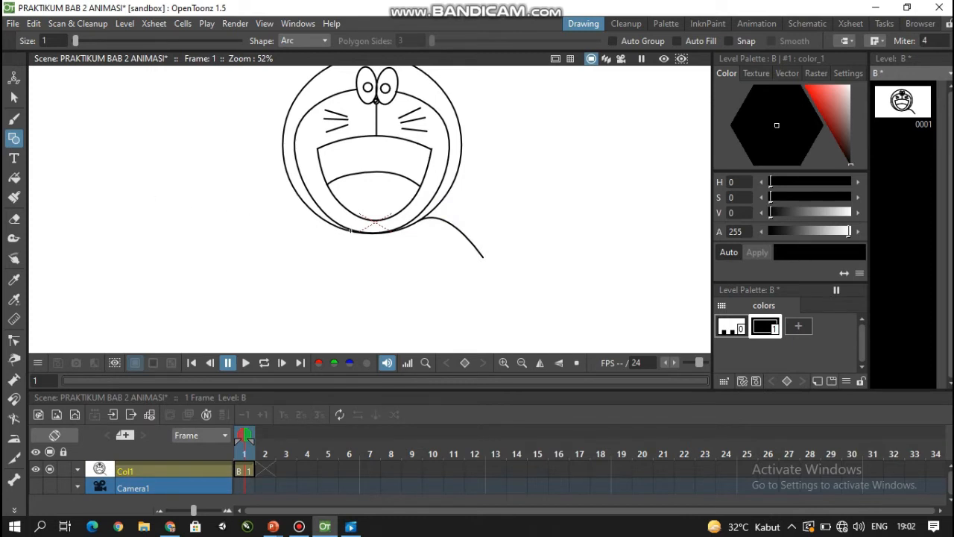
- Draw the raised left arm with one arc from the head's lower left edge outward and a second arc roughly parallel below it
scroll(349, 230, up, 1)
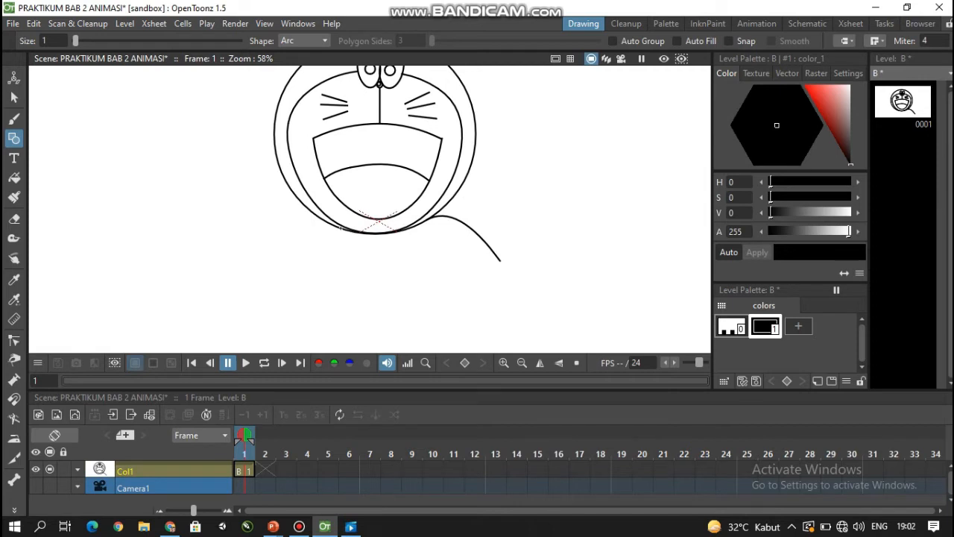
drag(341, 228, 253, 190)
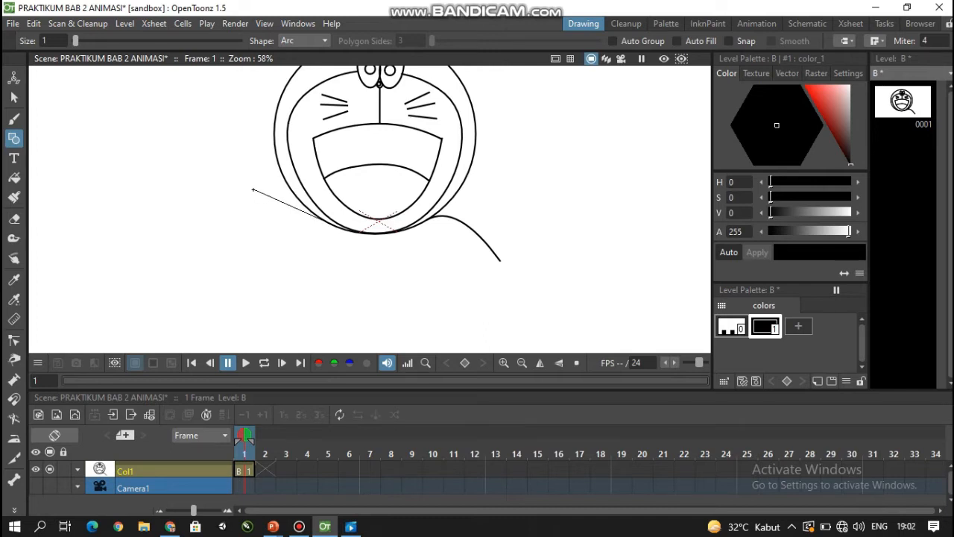
click(254, 189)
click(255, 185)
scroll(313, 282, down, 1)
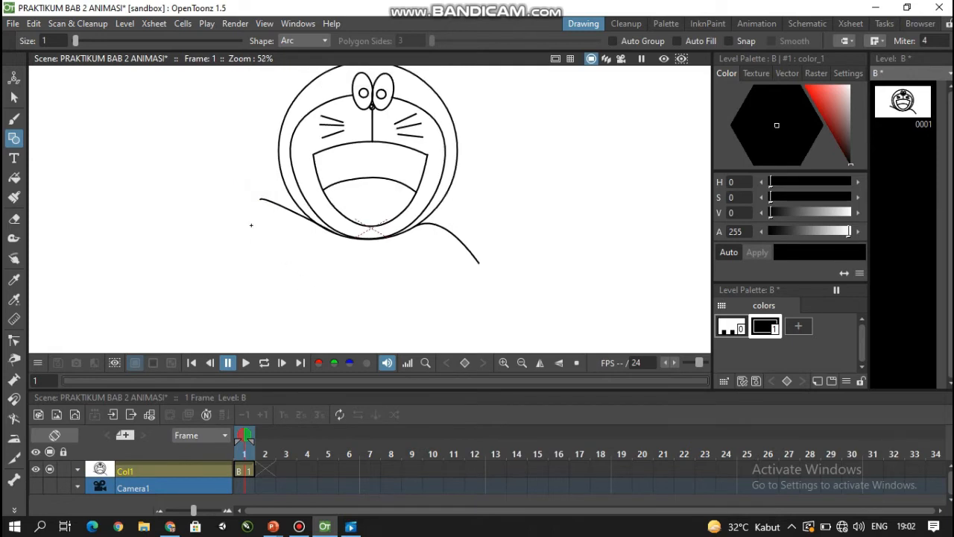
drag(251, 223, 328, 261)
click(310, 265)
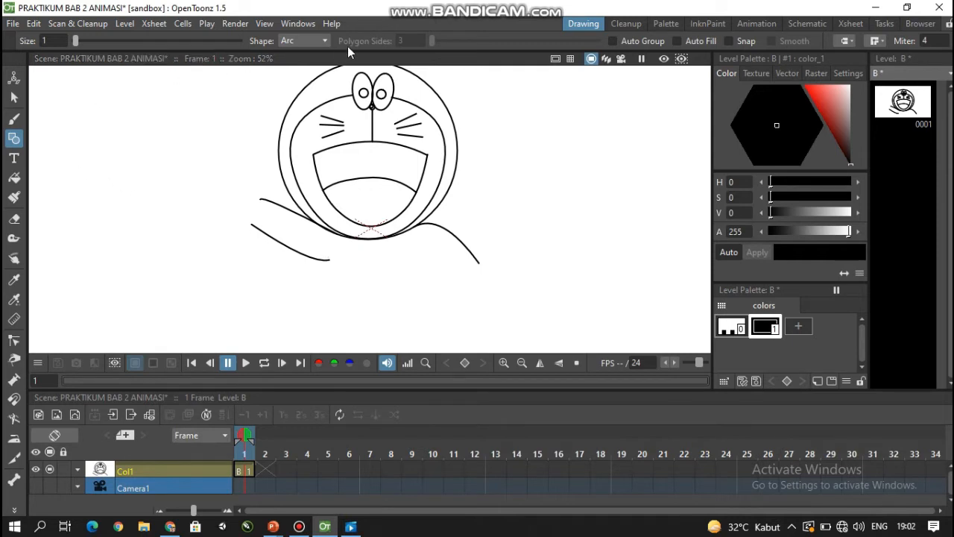
- Draw two vertical lines below the head for the body sides, starting the left one at the raised arm's lower arc
click(309, 42)
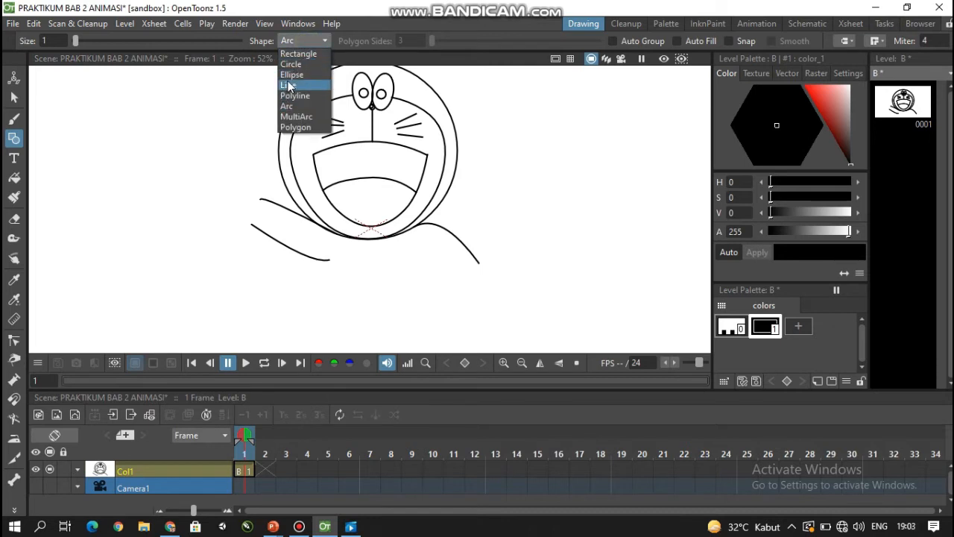
click(291, 88)
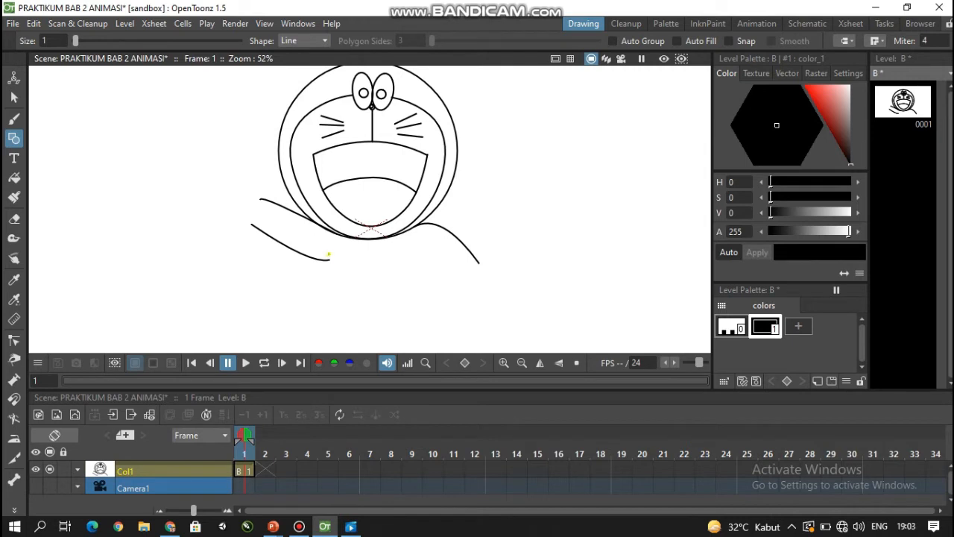
drag(329, 255, 328, 330)
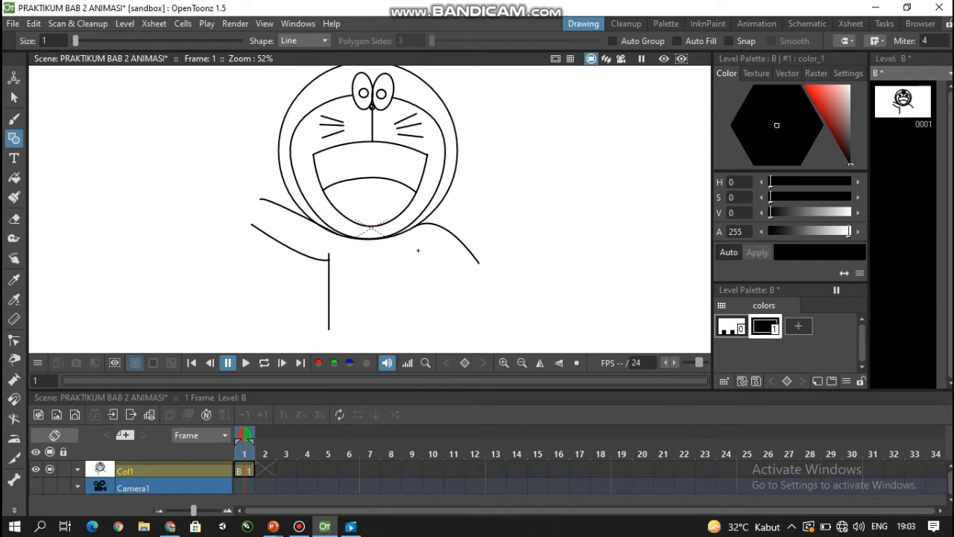
drag(418, 250, 419, 328)
- Reshape the right arm's arc by moving its free end inward and down with the Control Point Editor
click(13, 340)
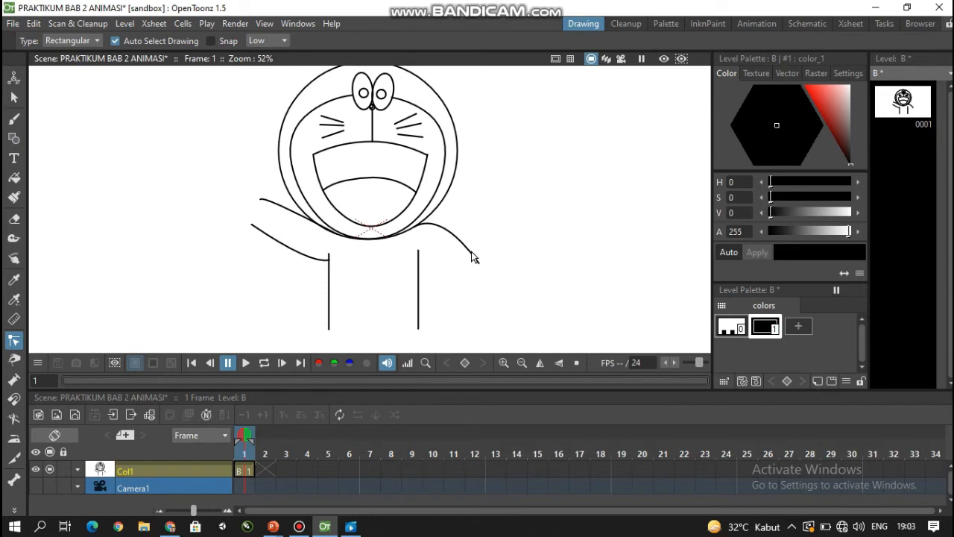
mouse_move(476, 263)
mouse_down()
mouse_move(466, 273)
mouse_move(447, 251)
mouse_move(462, 260)
mouse_move(453, 279)
mouse_up()
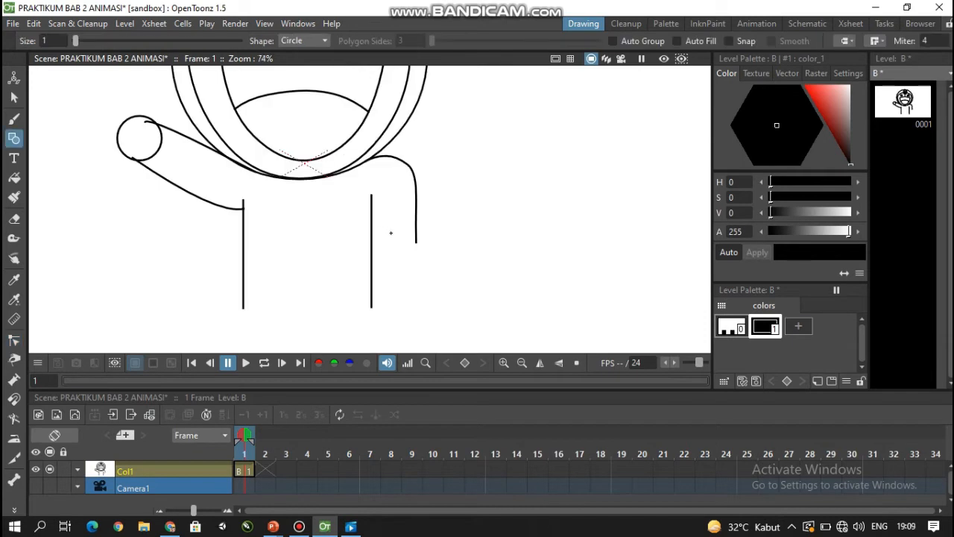
- Draw a hand circle at the right arm's end and move it 2.56 mm in X and -1.99 mm in Y, between arm and body lines
drag(387, 225, 409, 236)
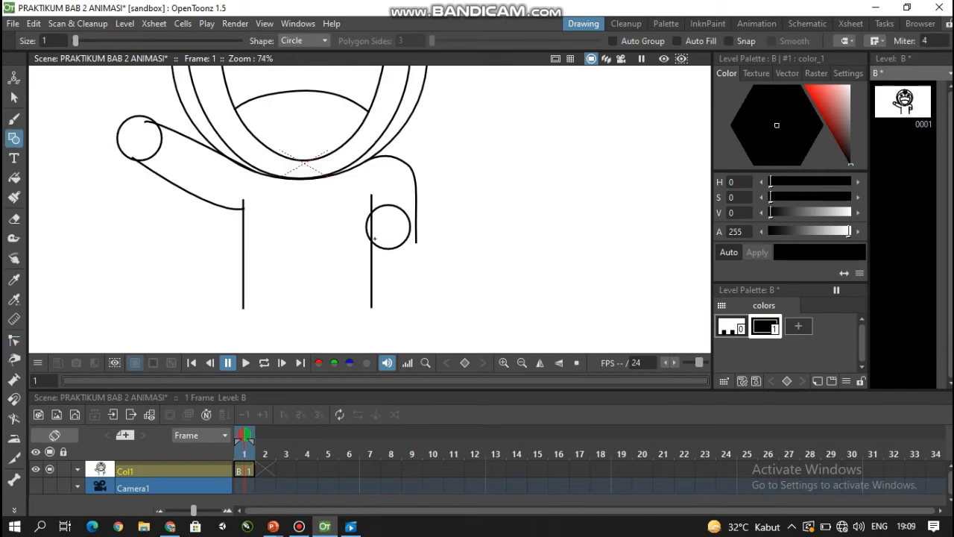
click(14, 96)
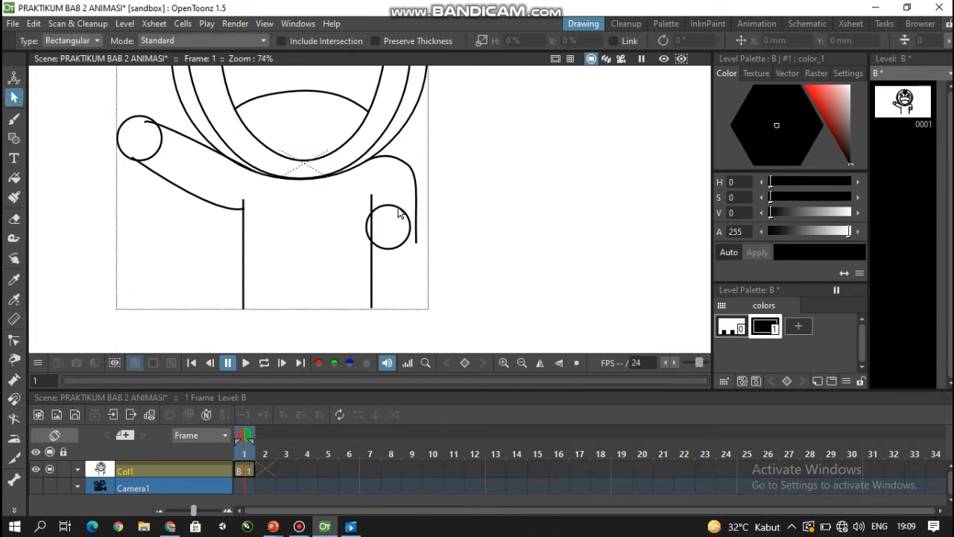
click(401, 215)
drag(398, 212, 407, 216)
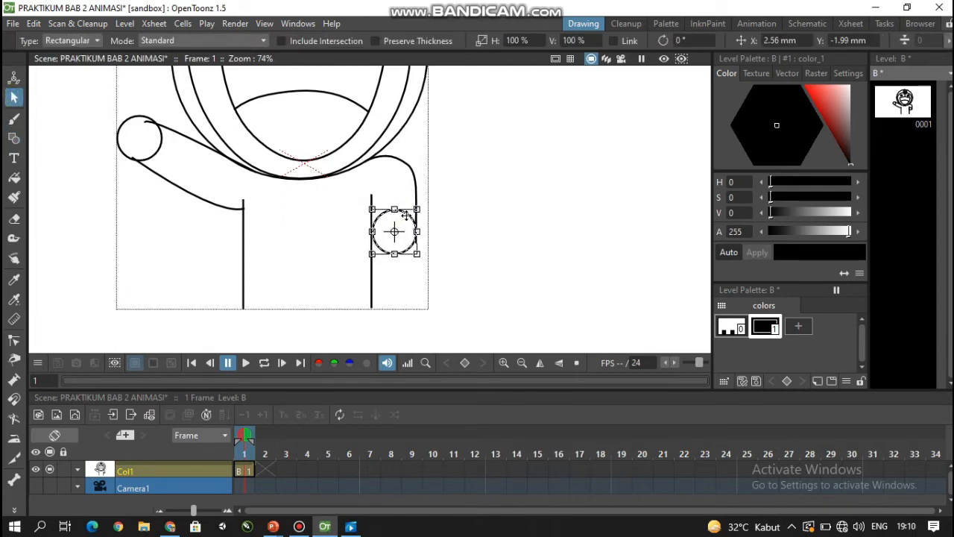
click(451, 217)
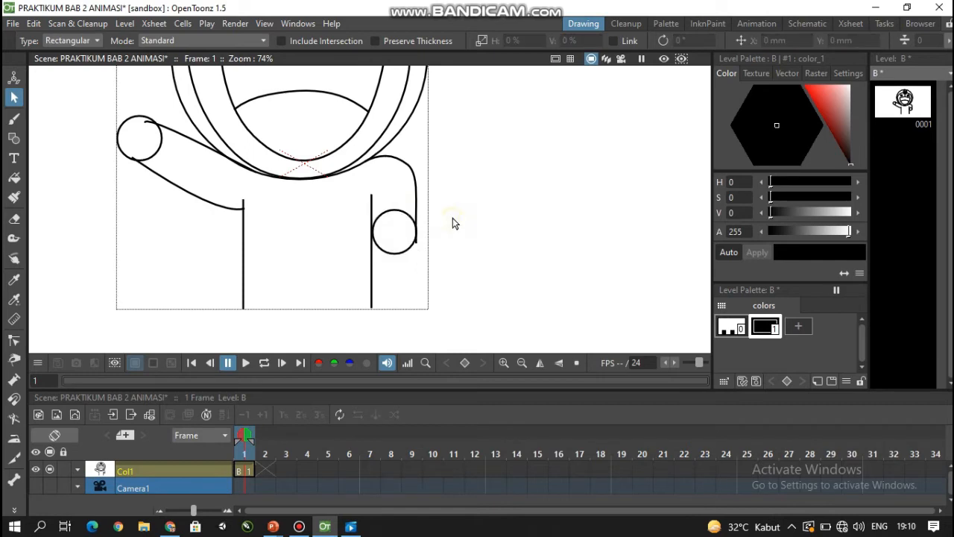
click(377, 239)
scroll(387, 244, up, 2)
scroll(386, 244, up, 2)
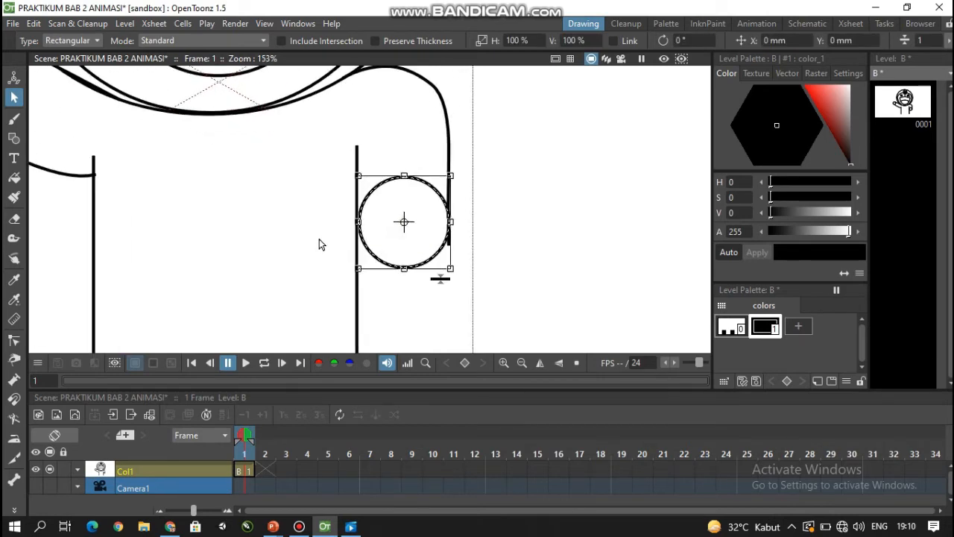
scroll(248, 226, up, 1)
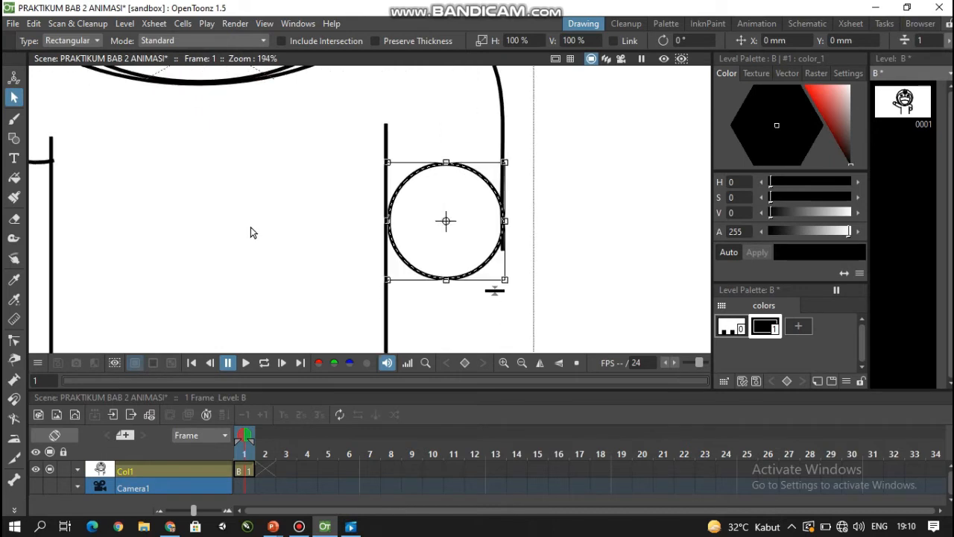
click(329, 238)
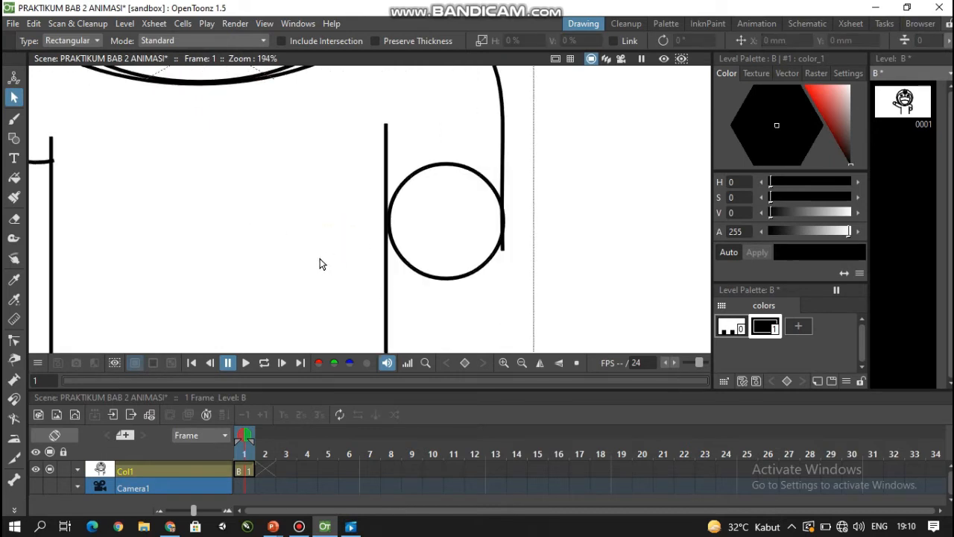
- Move the right body line 0.48 mm in X so that it touches the hand circle
drag(230, 232, 413, 246)
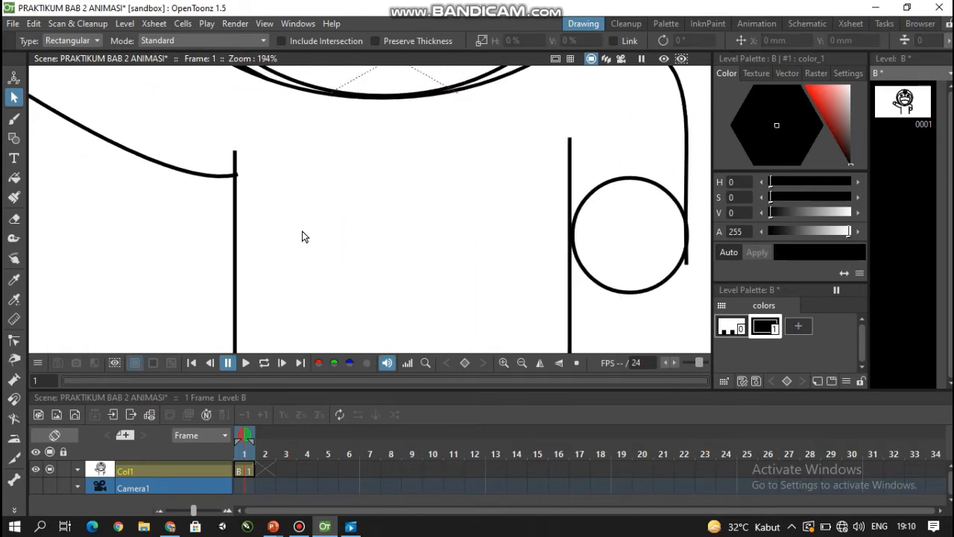
drag(264, 190, 409, 299)
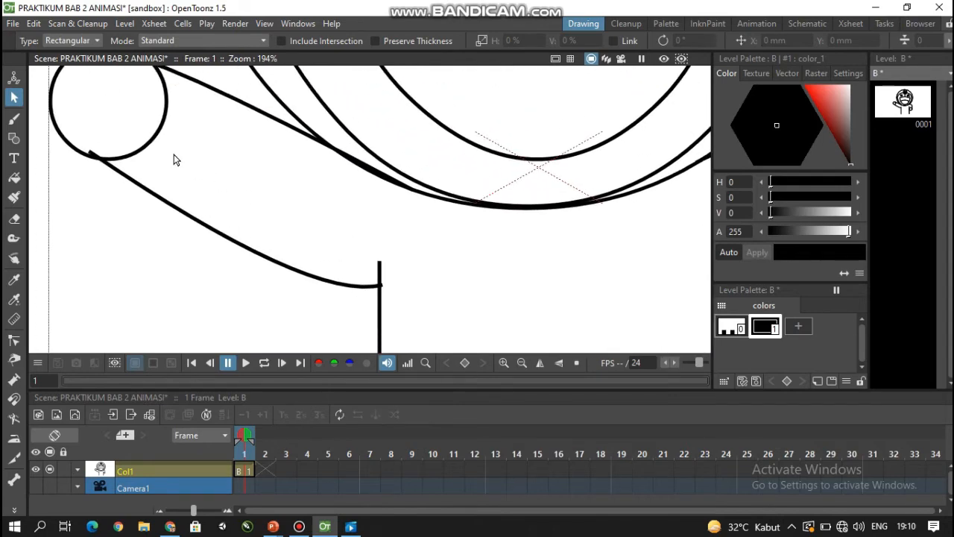
scroll(173, 155, up, 1)
mouse_move(173, 155)
mouse_down()
mouse_move(196, 232)
mouse_move(168, 161)
mouse_up()
drag(490, 264, 261, 179)
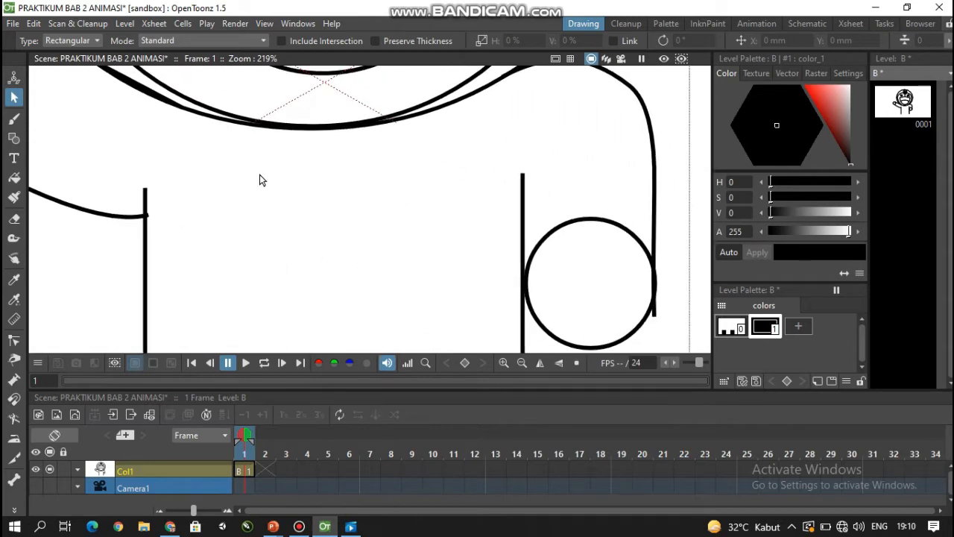
mouse_move(460, 228)
mouse_down()
mouse_move(426, 211)
mouse_move(313, 194)
mouse_up()
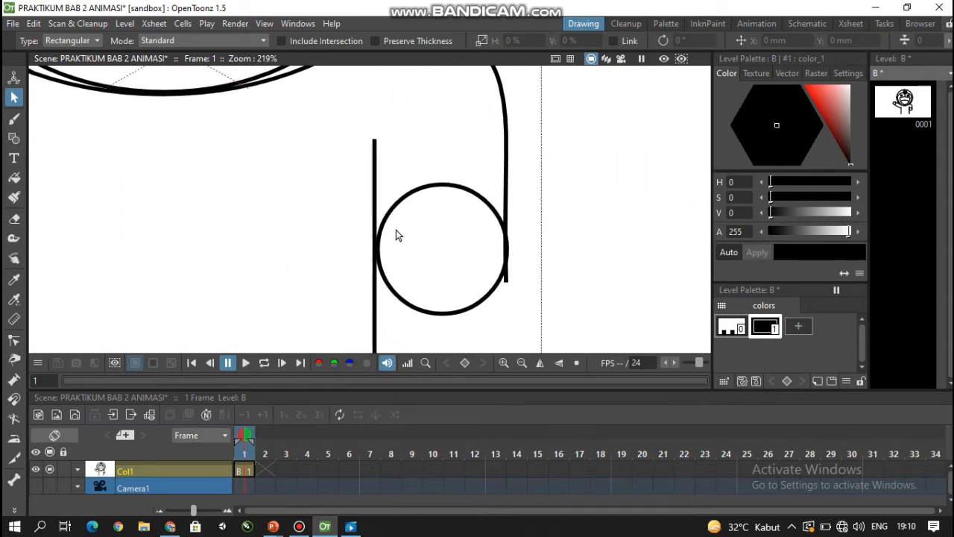
click(375, 235)
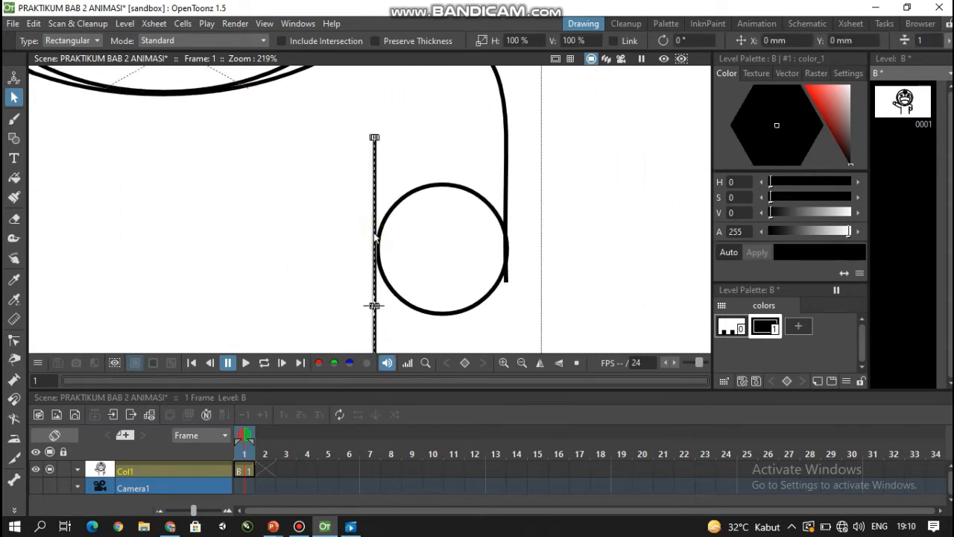
drag(375, 237, 378, 237)
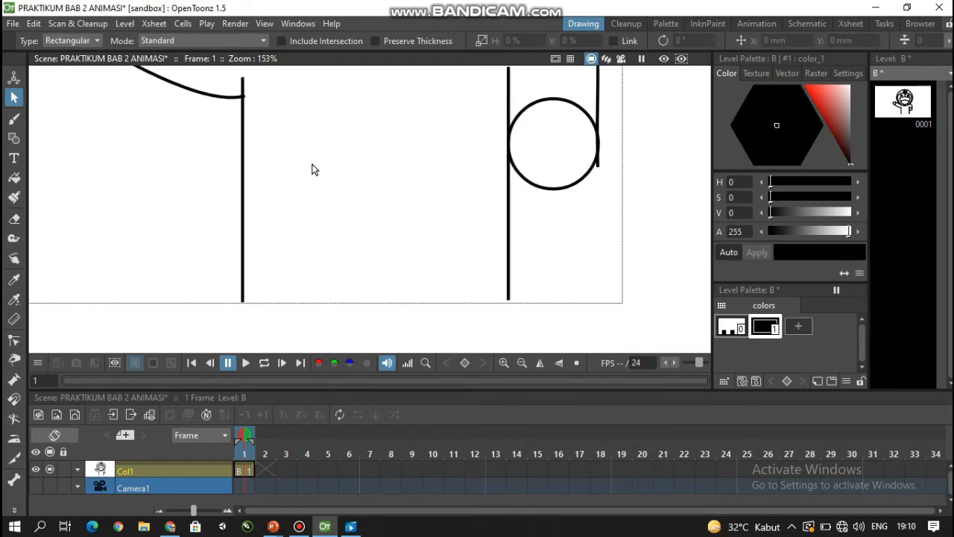
- Erase the overshooting end of the raised arm's upper arc inside the hand circle
drag(312, 164, 388, 307)
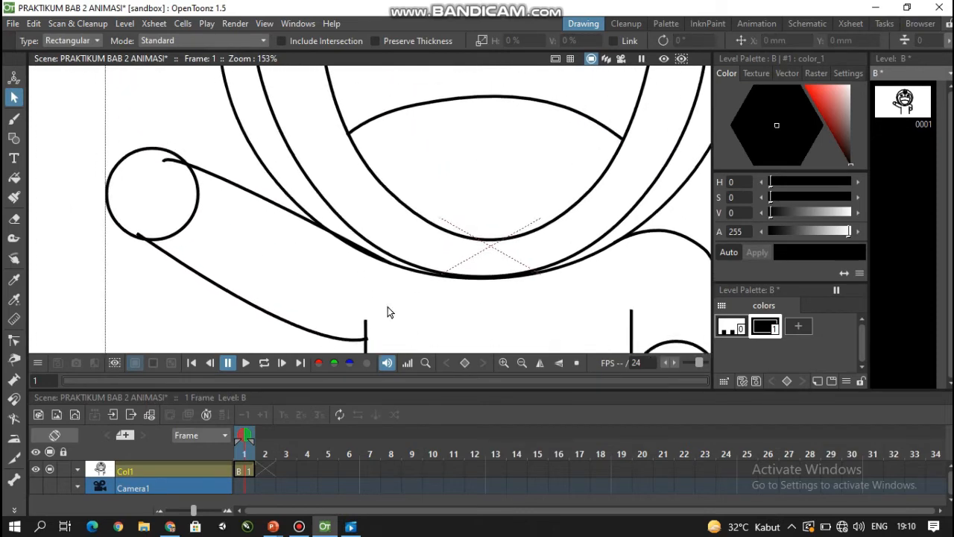
drag(210, 230, 296, 263)
scroll(296, 263, up, 3)
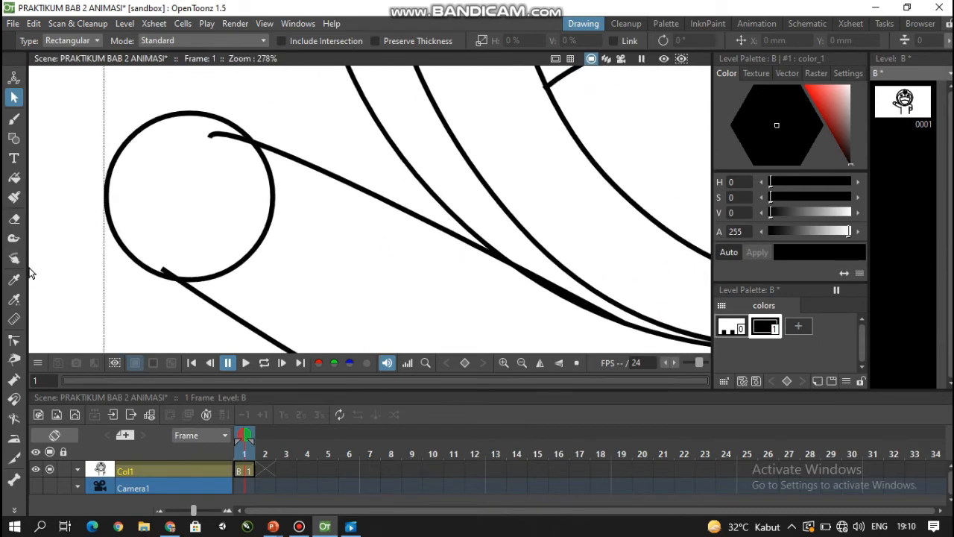
click(14, 218)
scroll(167, 119, up, 5)
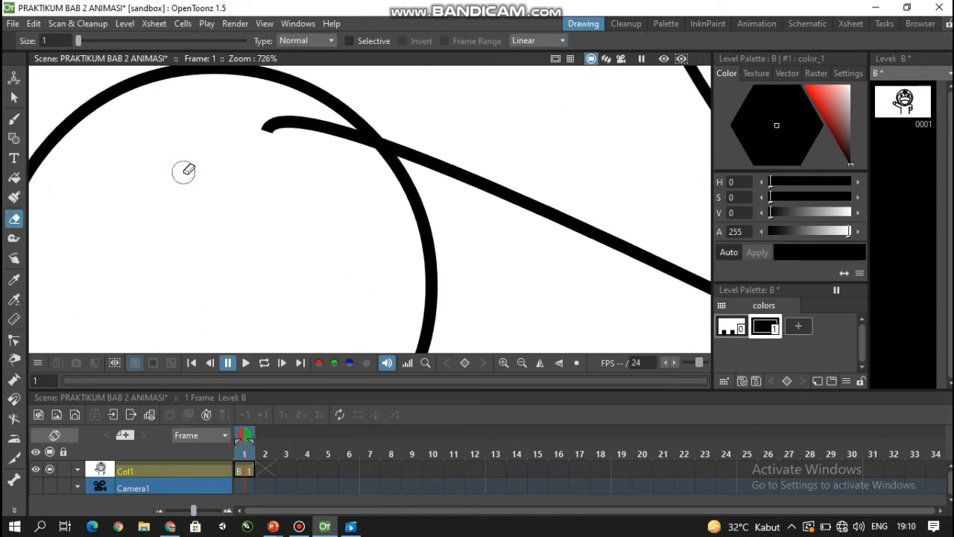
mouse_move(271, 132)
mouse_down()
mouse_move(301, 126)
mouse_move(355, 143)
mouse_up()
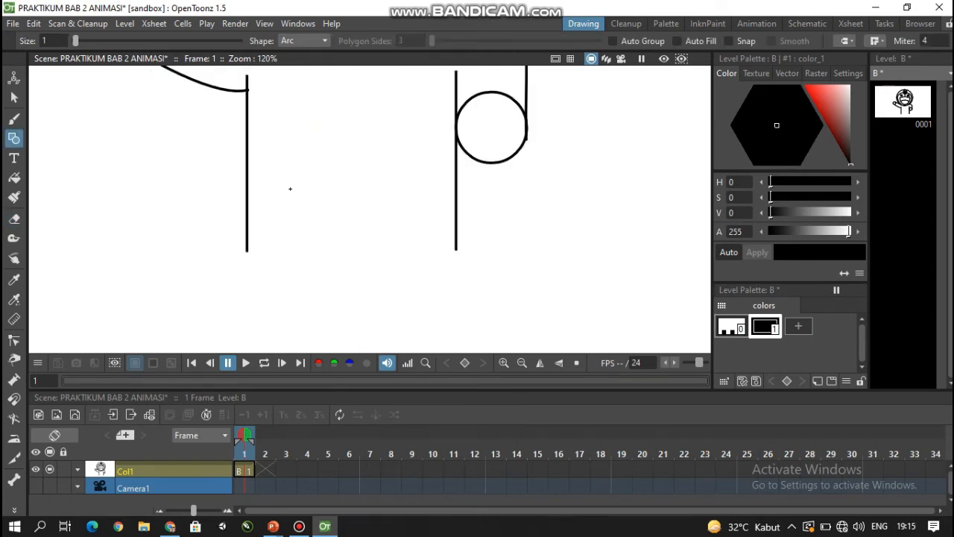
- Close the bottom of the body with a straight horizontal arc between the lower ends of the two body lines
scroll(251, 273, up, 2)
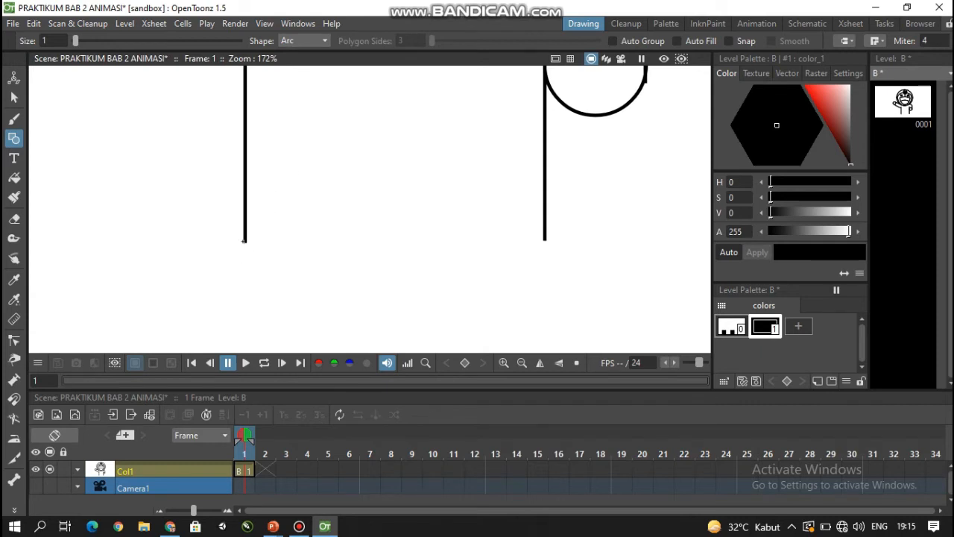
drag(244, 241, 545, 239)
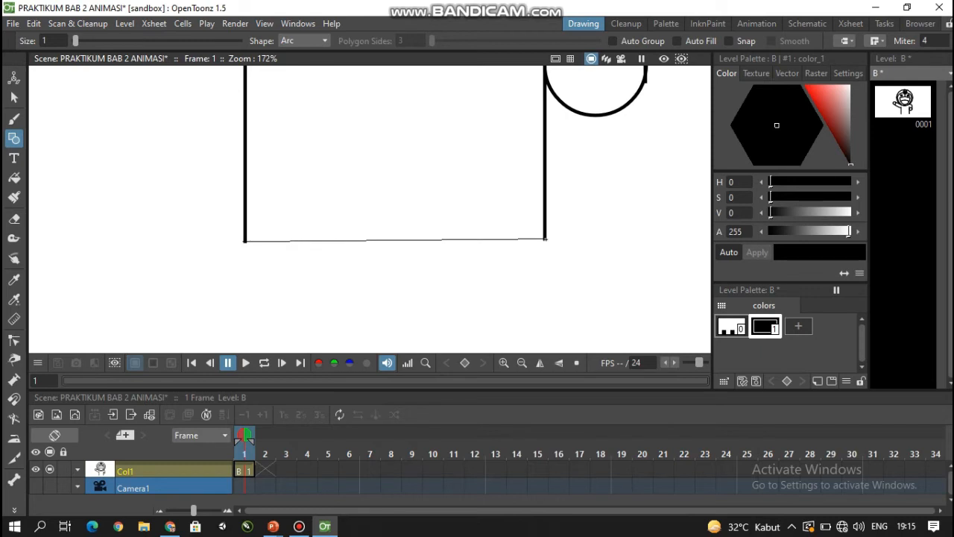
click(545, 238)
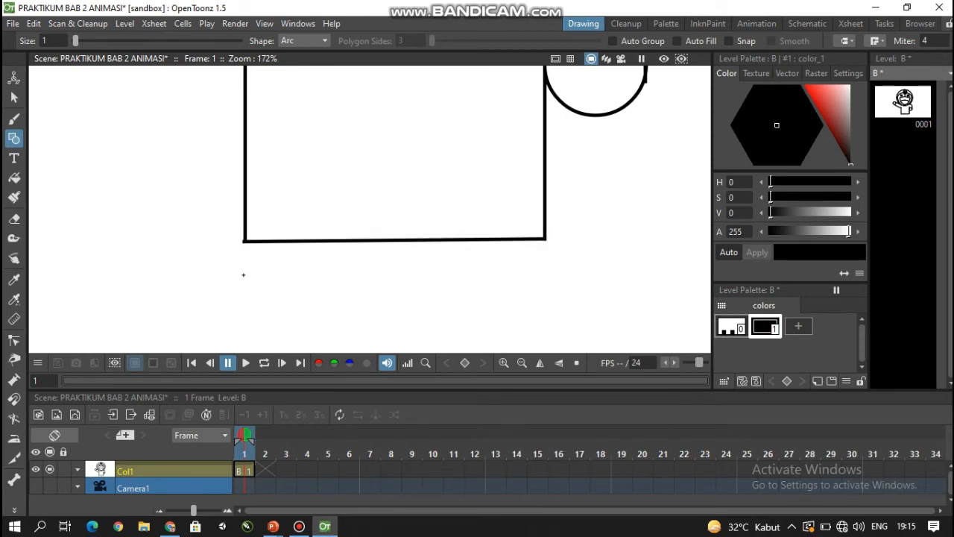
- Draw a parallel horizontal line below the body's bottom edge and join both ends to the body corners with short arcs
drag(242, 275, 546, 273)
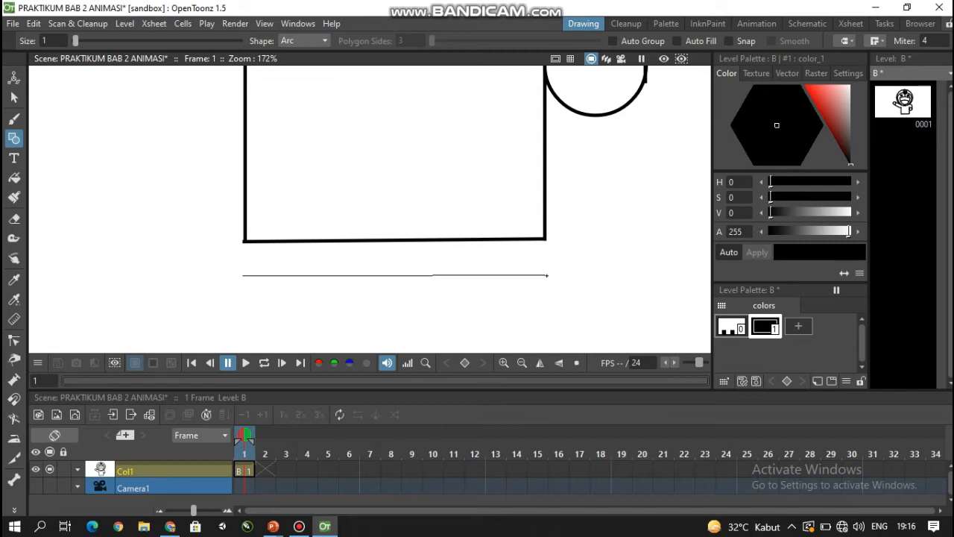
click(548, 274)
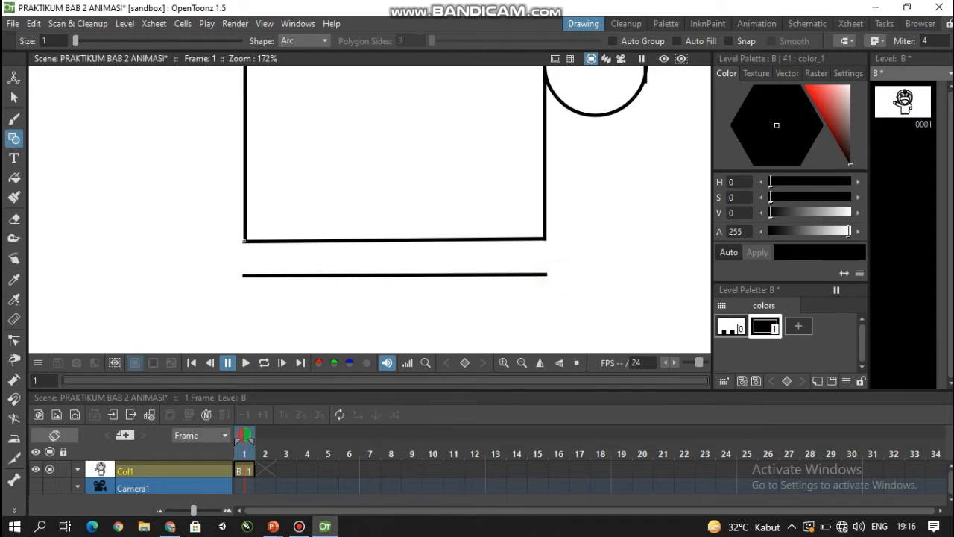
drag(245, 240, 245, 275)
click(231, 261)
mouse_move(546, 239)
mouse_down()
mouse_move(546, 275)
mouse_move(556, 276)
mouse_up()
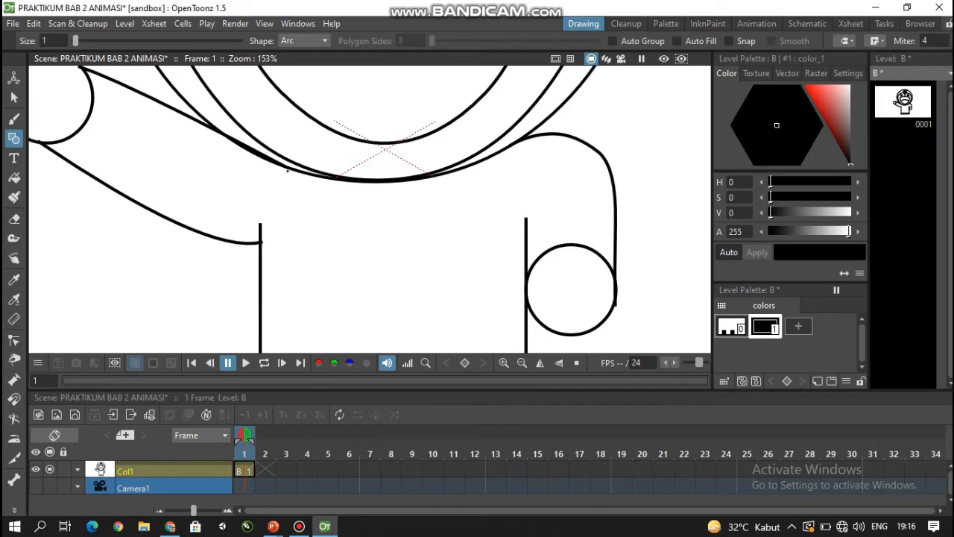
- Draw a collar band under the head from two parallel horizontal lines closed with short curved arcs at the ends
drag(287, 171, 473, 171)
click(473, 170)
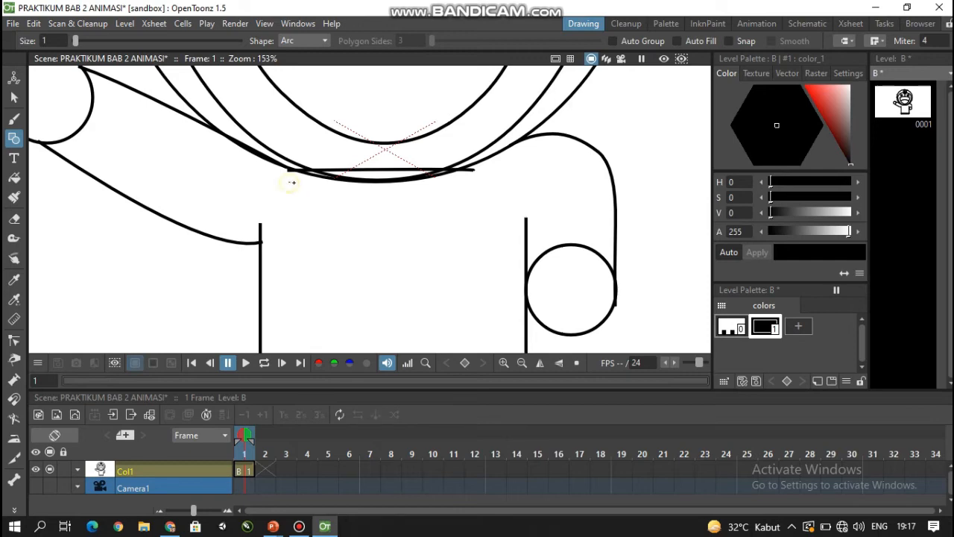
drag(291, 182, 470, 181)
click(472, 182)
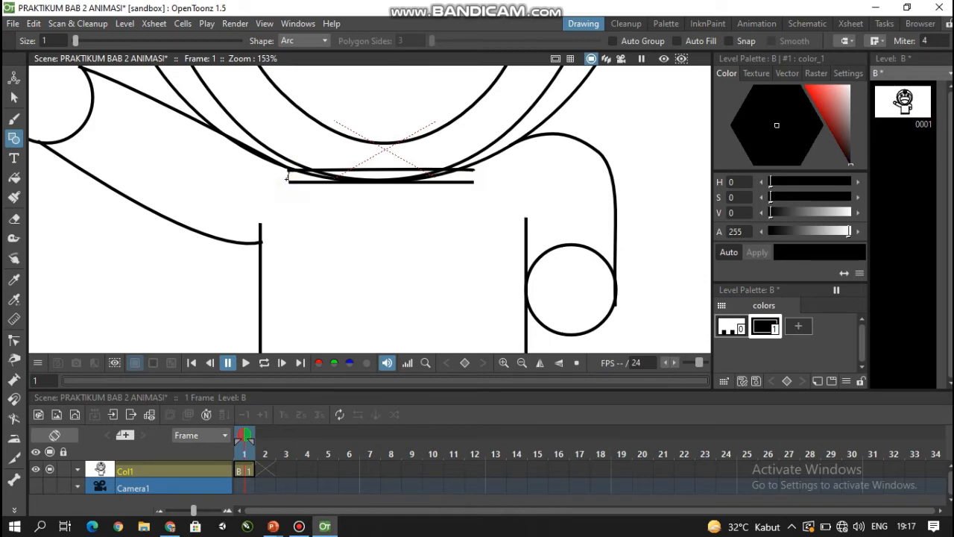
click(286, 175)
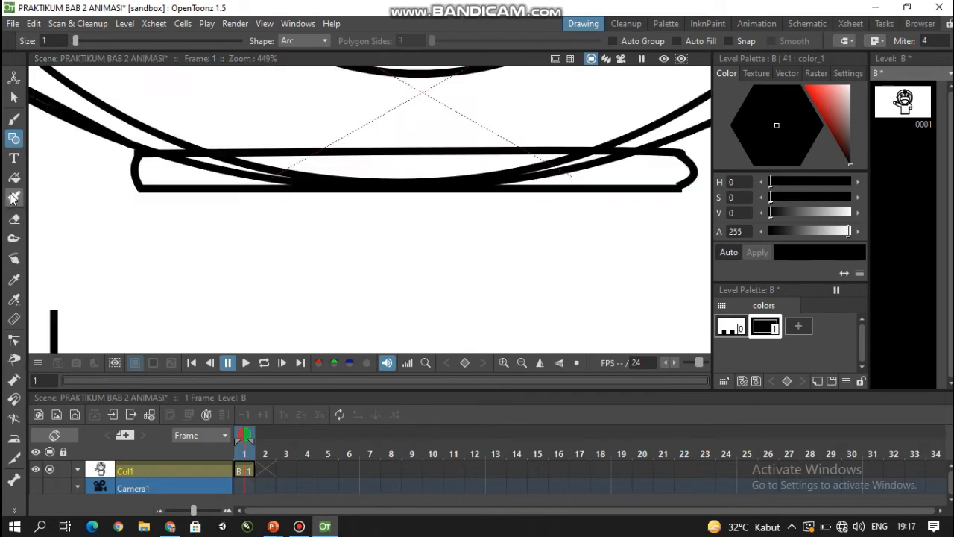
- Set the eraser size to 1 and erase the head outlines that cross the inside of the collar band
scroll(367, 179, up, 3)
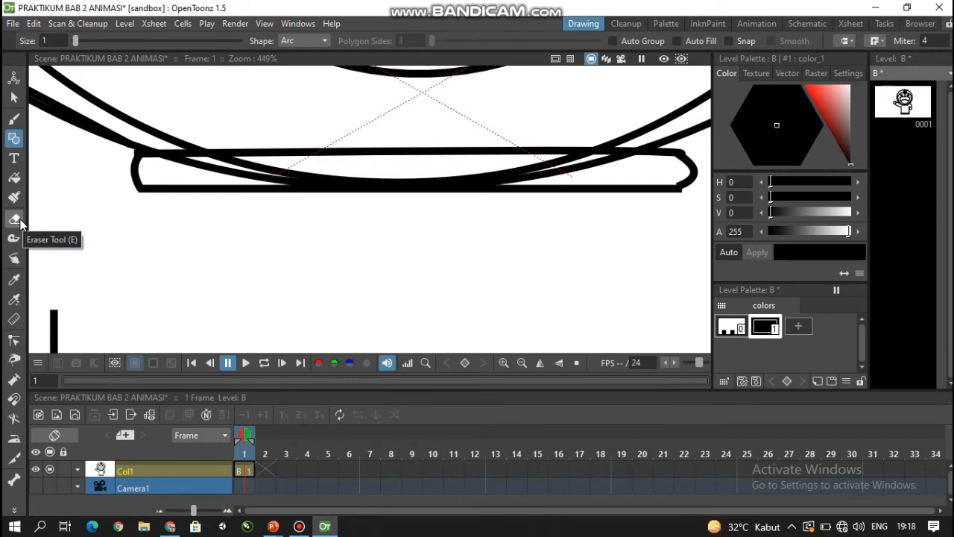
click(17, 219)
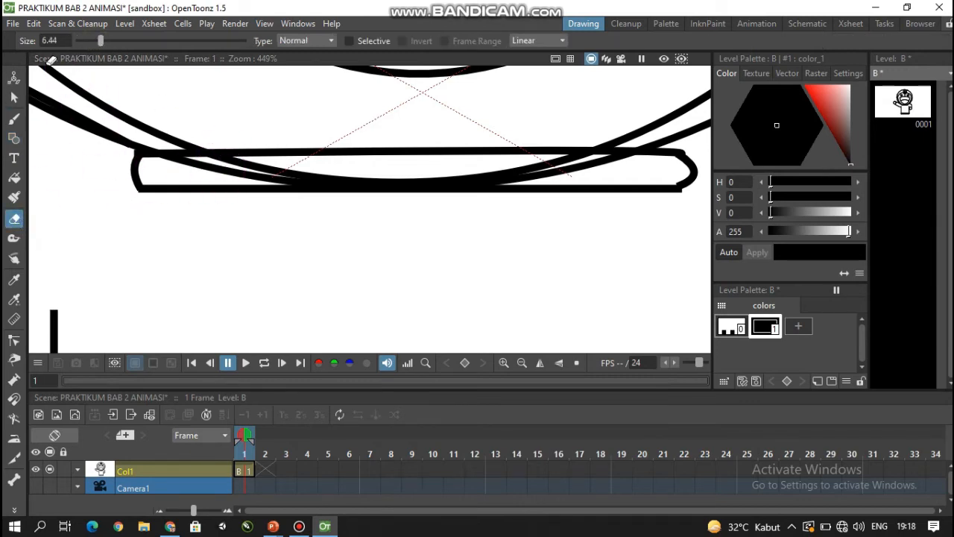
click(96, 40)
drag(97, 40, 77, 40)
scroll(246, 172, up, 2)
scroll(246, 171, up, 1)
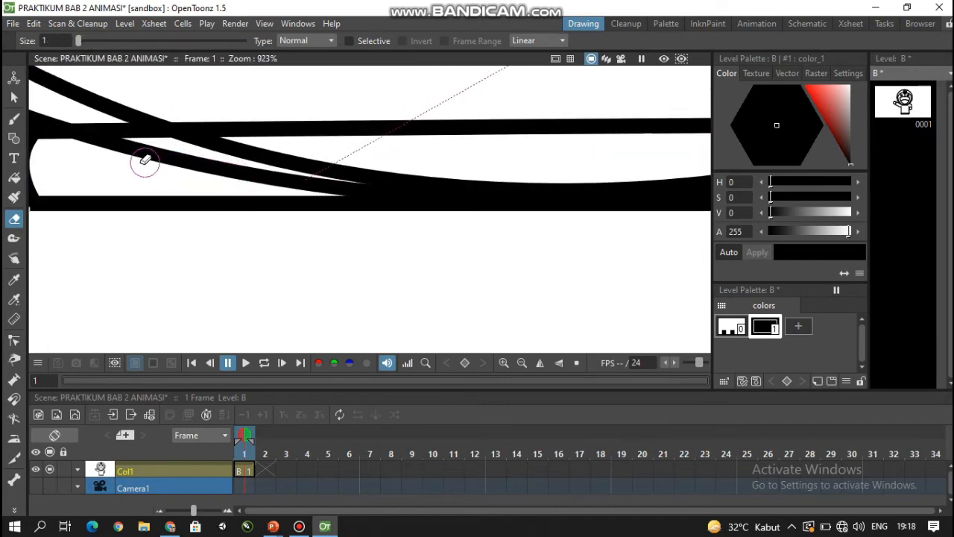
mouse_move(134, 153)
mouse_down()
mouse_move(342, 173)
mouse_move(315, 172)
mouse_up()
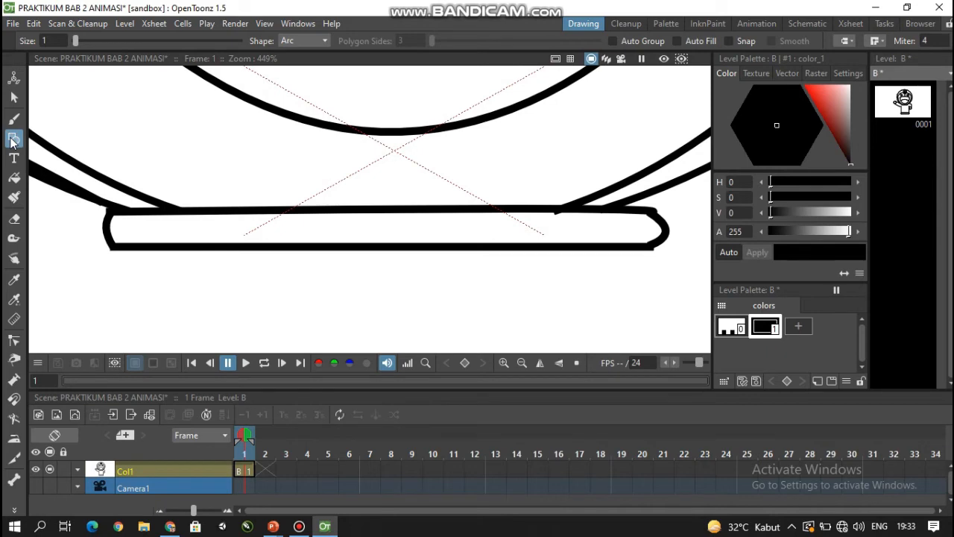
- Draw a bell circle at the middle of the collar and move it -0.28 mm in X and 1.13 mm in Y
click(291, 40)
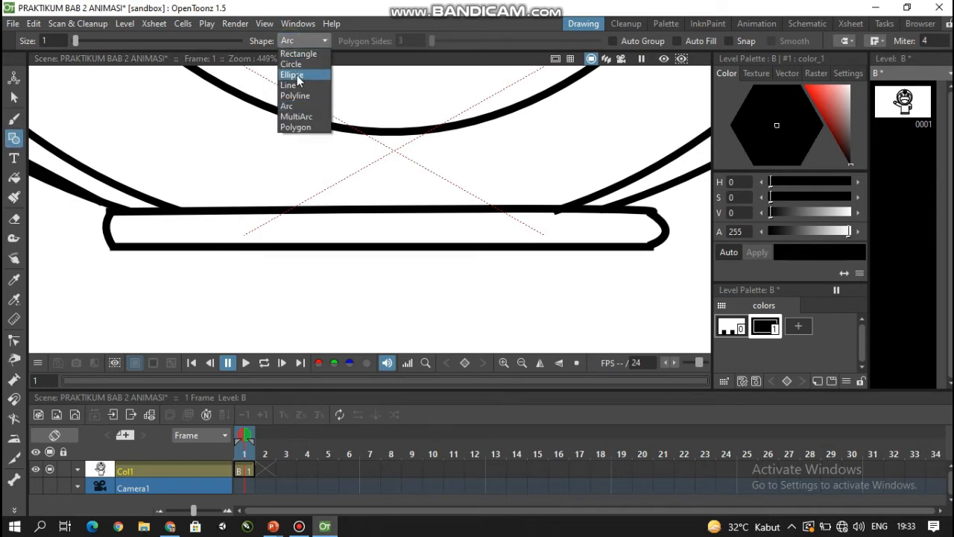
click(291, 64)
mouse_move(379, 262)
mouse_down()
mouse_move(406, 285)
mouse_move(369, 229)
mouse_up()
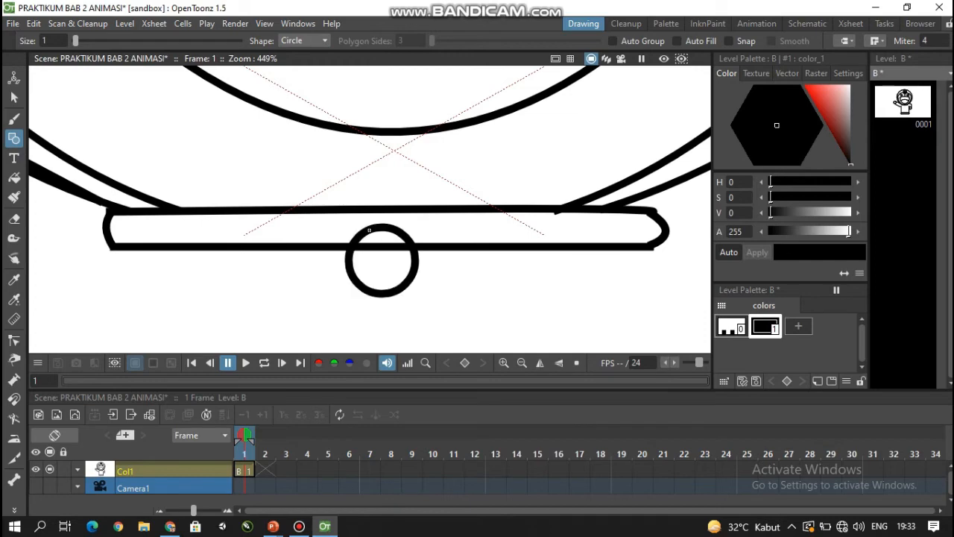
click(13, 96)
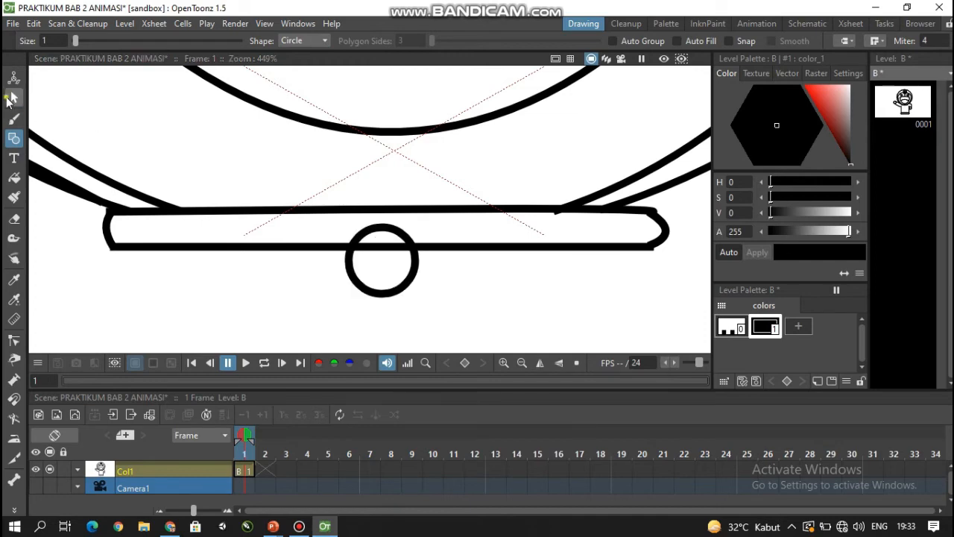
click(365, 232)
mouse_move(364, 231)
mouse_down()
mouse_move(346, 214)
mouse_move(360, 216)
mouse_up()
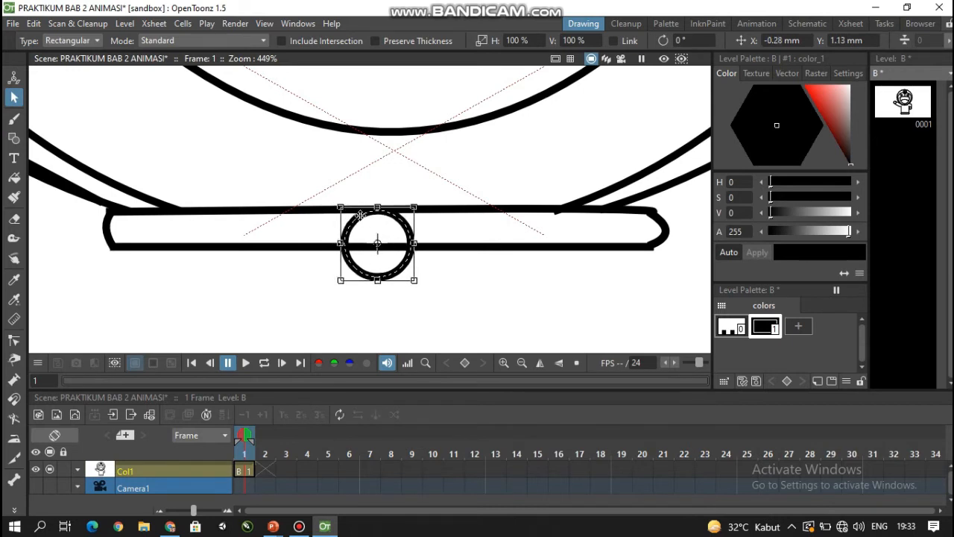
click(276, 283)
- Draw two upward-curving parallel arcs across the upper half of the bell circle using the Arc shape
scroll(288, 268, up, 1)
scroll(288, 263, up, 2)
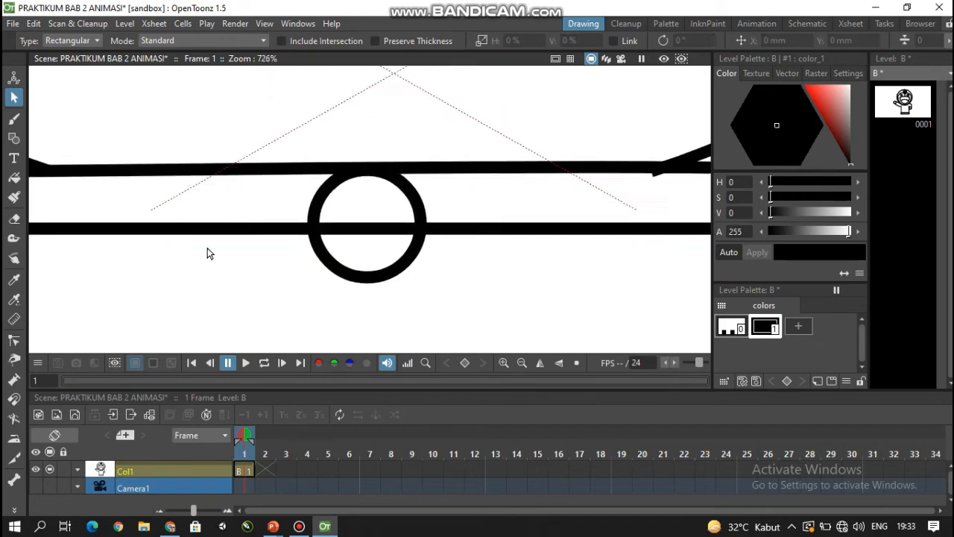
drag(248, 257, 204, 275)
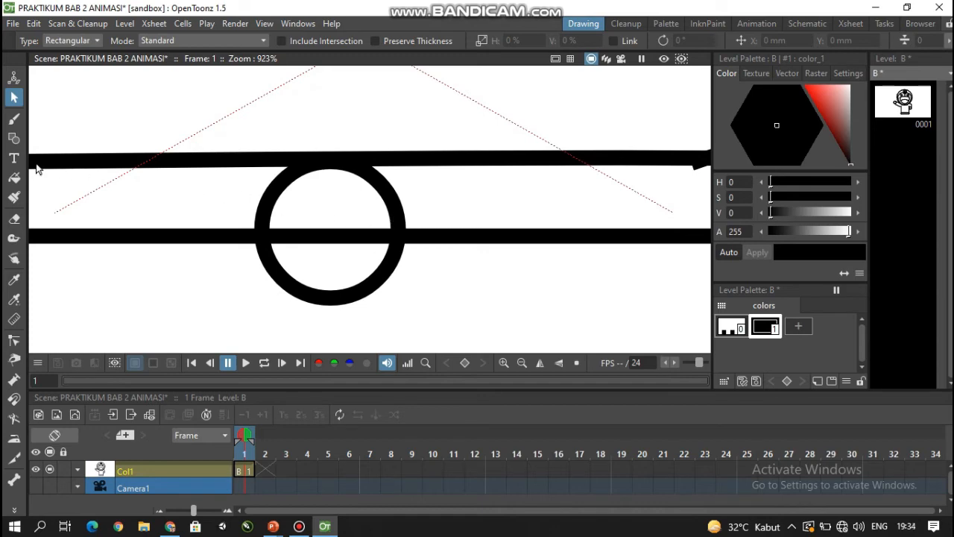
click(13, 138)
click(305, 42)
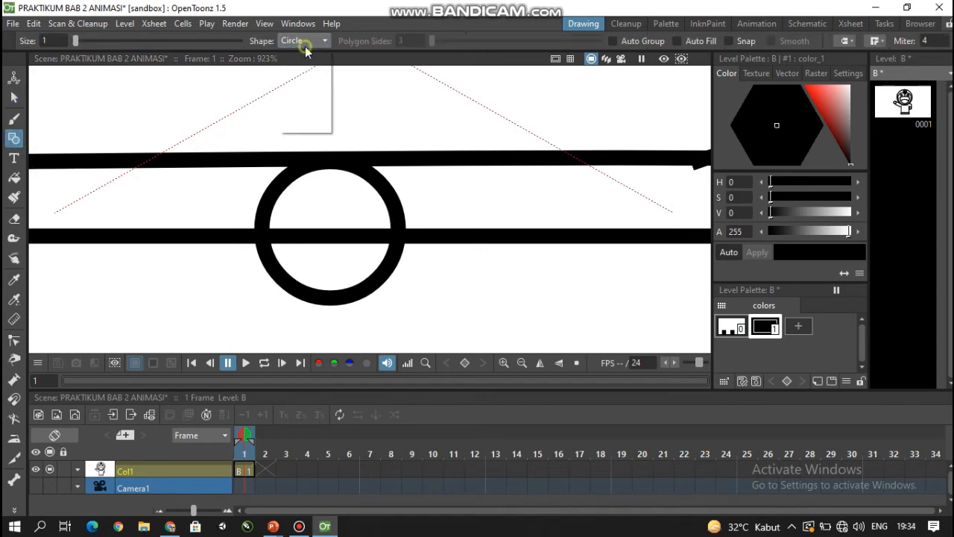
click(304, 117)
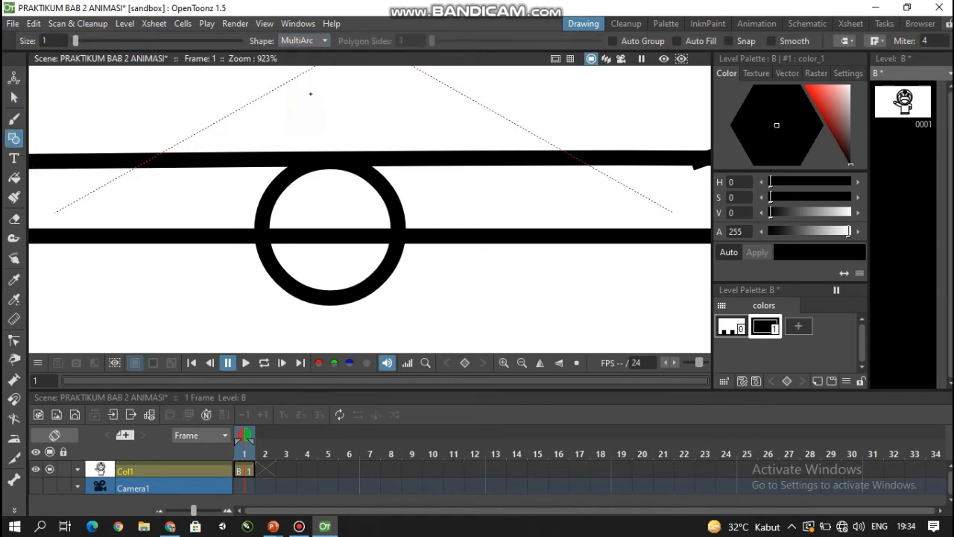
click(320, 39)
click(297, 106)
drag(276, 196, 380, 192)
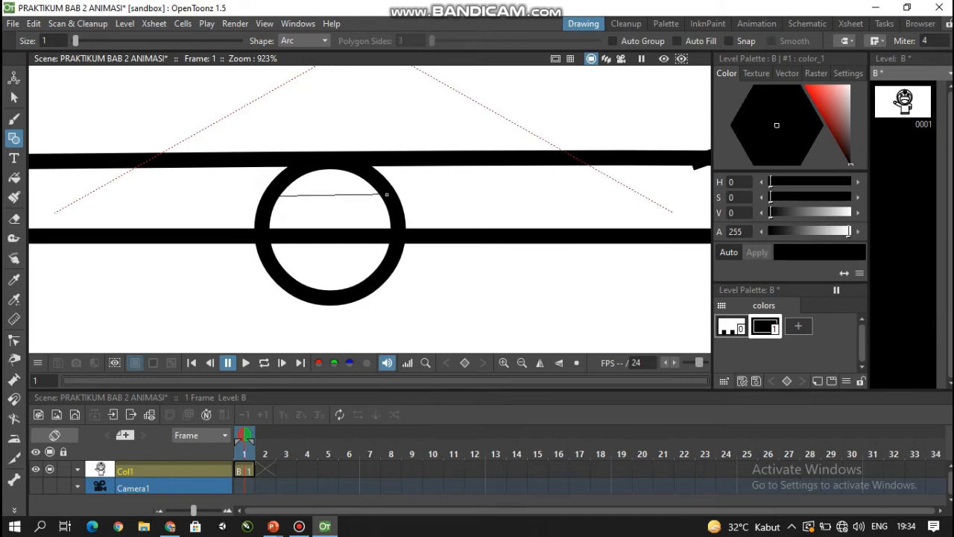
click(386, 194)
click(327, 179)
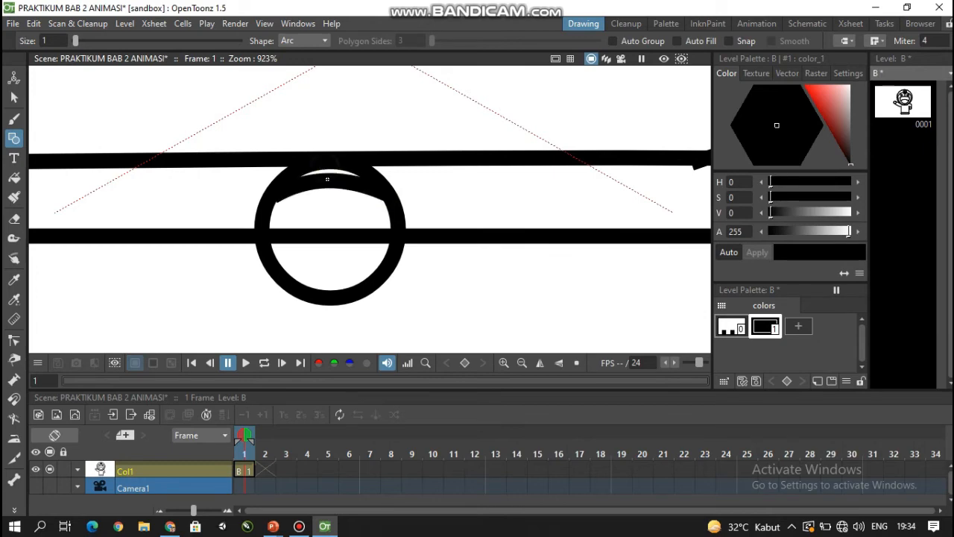
drag(269, 216, 388, 210)
click(345, 189)
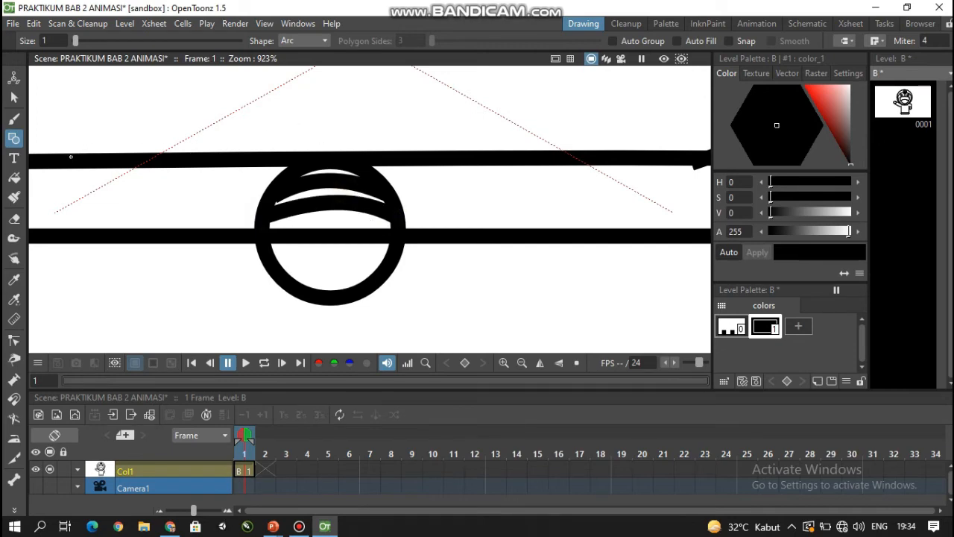
- Draw a small circle in the lower half of the bell and move it -0.41 mm in X and 0.3 mm in Y
drag(340, 275, 325, 257)
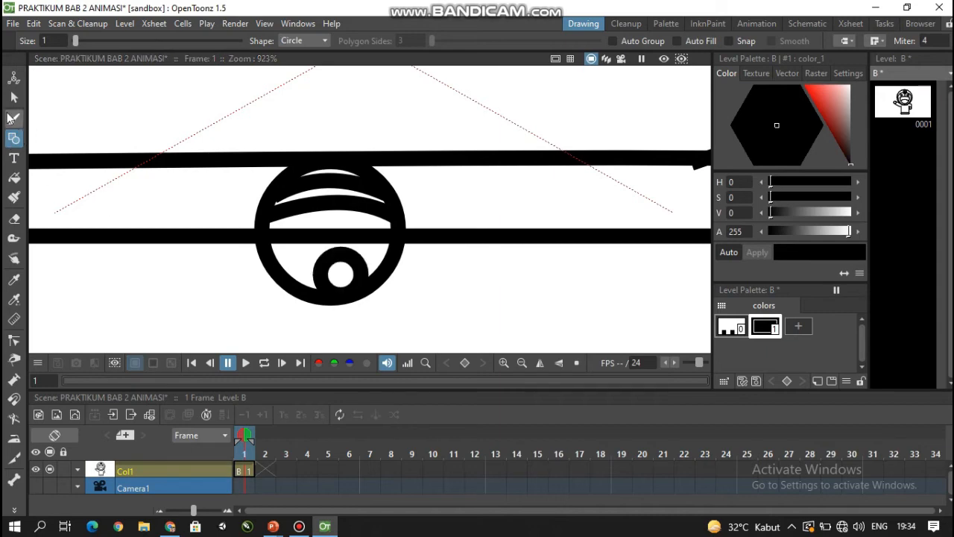
click(13, 98)
click(341, 295)
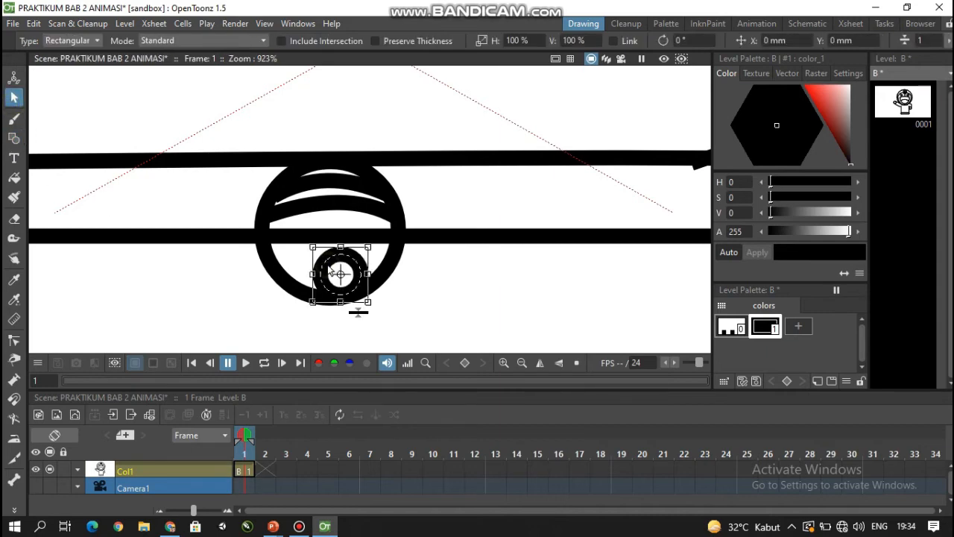
drag(319, 255, 316, 252)
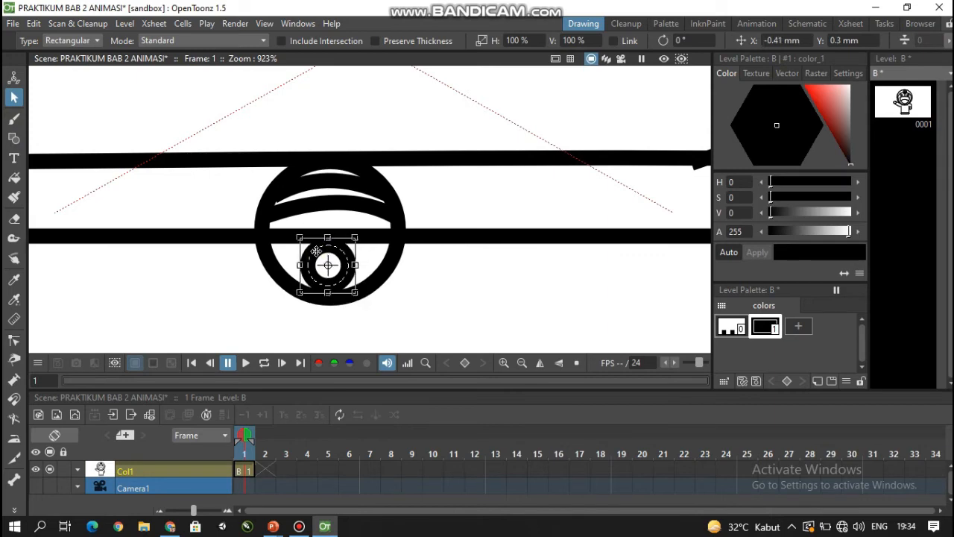
click(373, 261)
- Draw a large belly circle on the torso below the collar using the Circle shape
scroll(380, 266, down, 3)
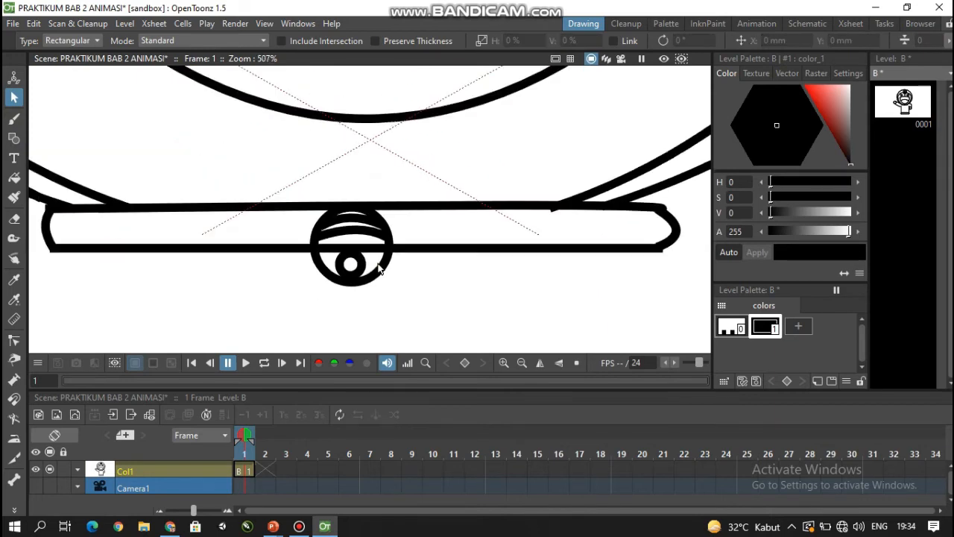
scroll(380, 269, down, 4)
scroll(393, 261, down, 3)
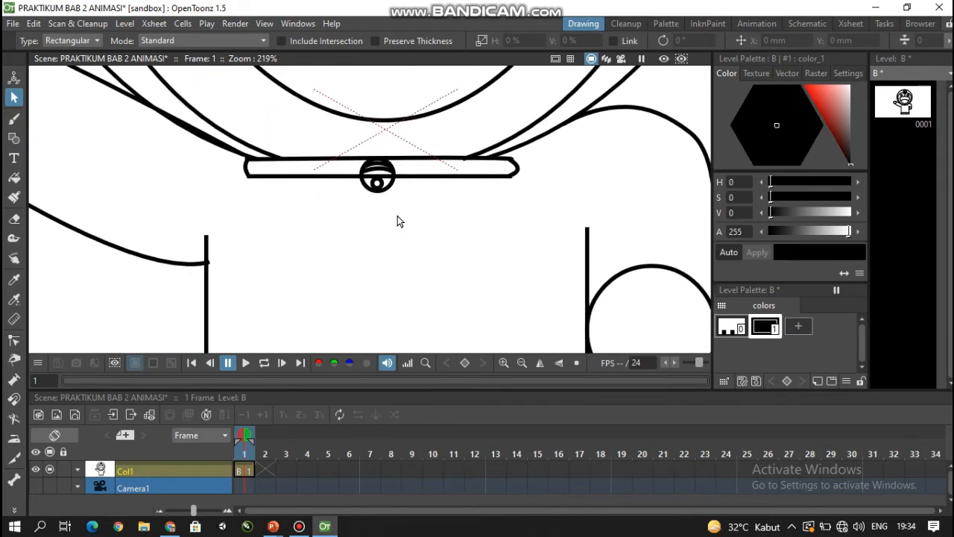
key(g)
click(302, 41)
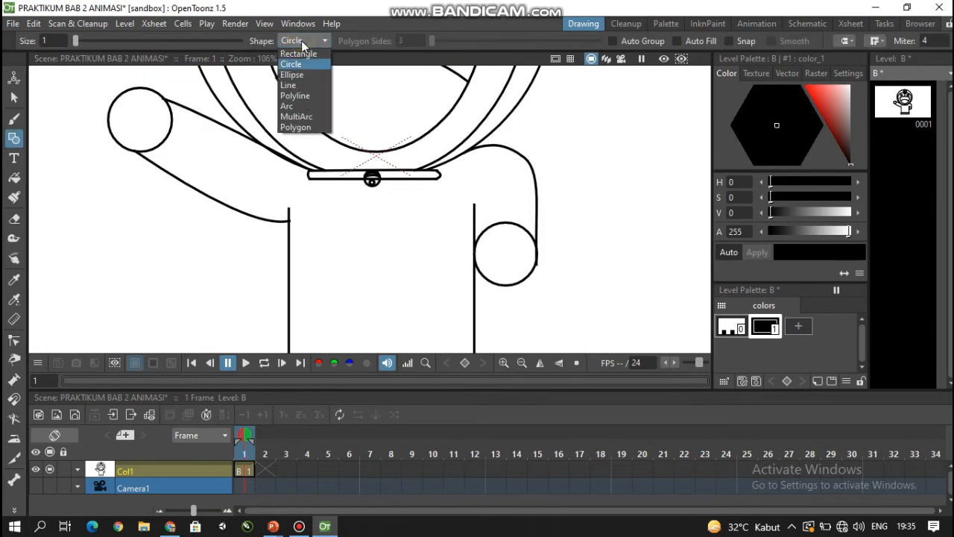
click(298, 64)
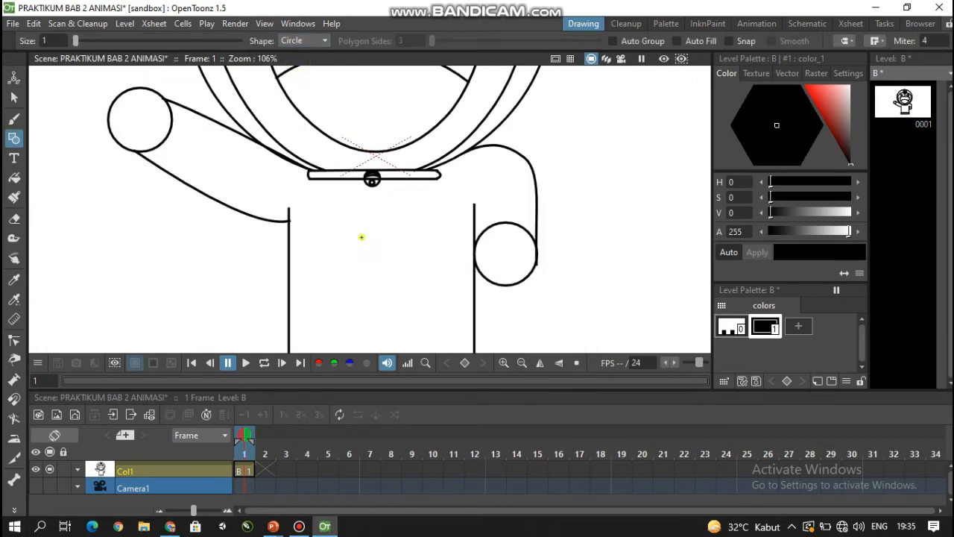
drag(361, 237, 424, 277)
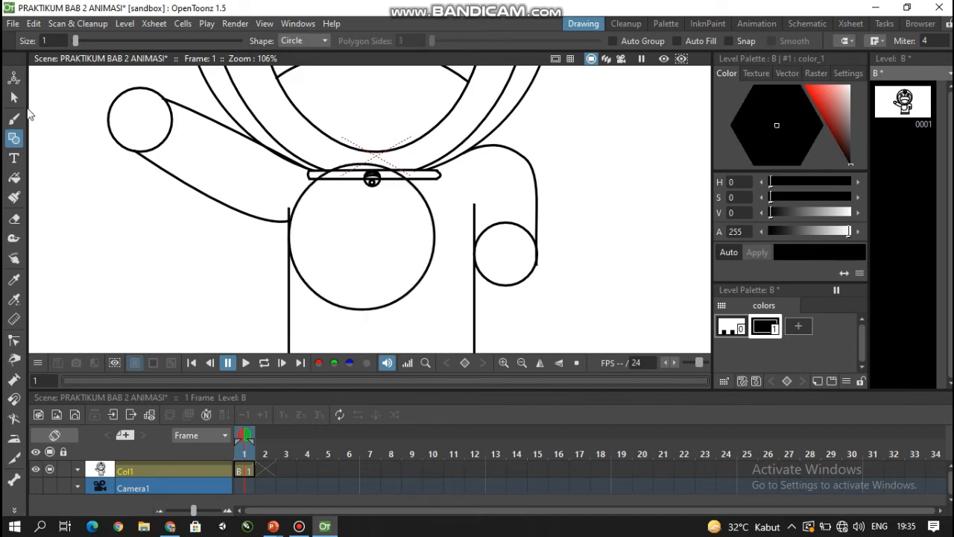
- Move the belly circle to the middle of the torso so its upper edge touches the collar
click(13, 97)
click(303, 206)
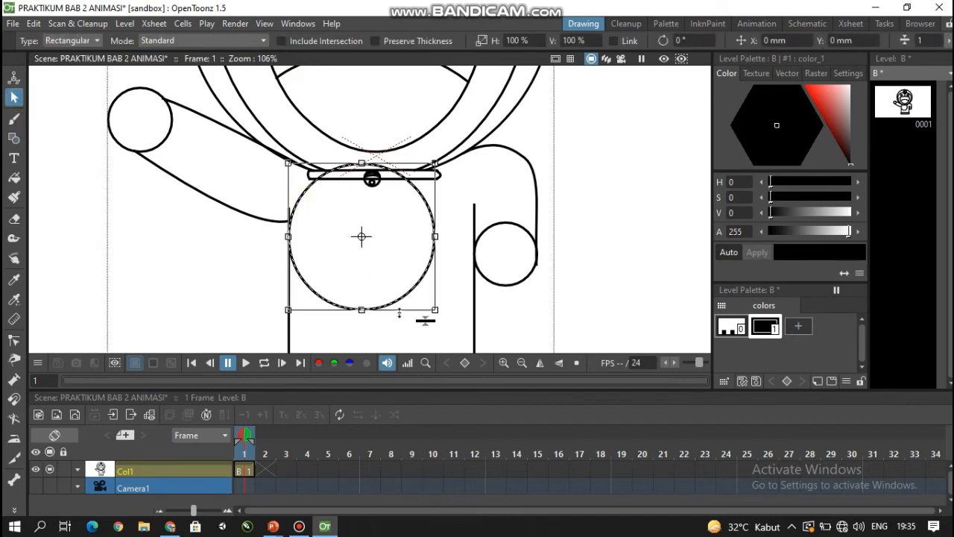
mouse_move(394, 303)
mouse_down()
mouse_move(415, 320)
mouse_move(395, 286)
mouse_up()
click(406, 315)
scroll(422, 311, down, 3)
click(388, 293)
click(416, 320)
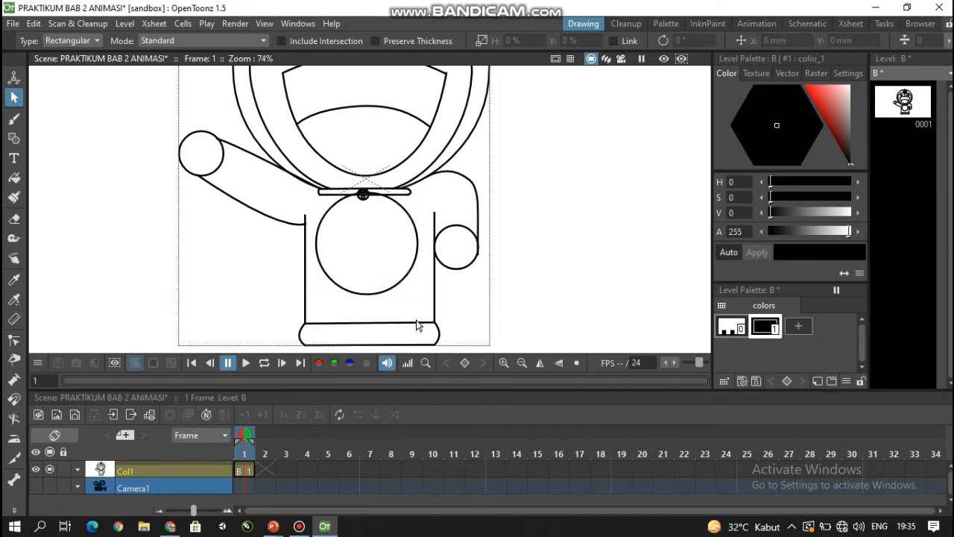
- Reshape the belly circle with the Control Point Editor into a rounded form that narrows toward its lower end
click(380, 291)
scroll(377, 296, up, 2)
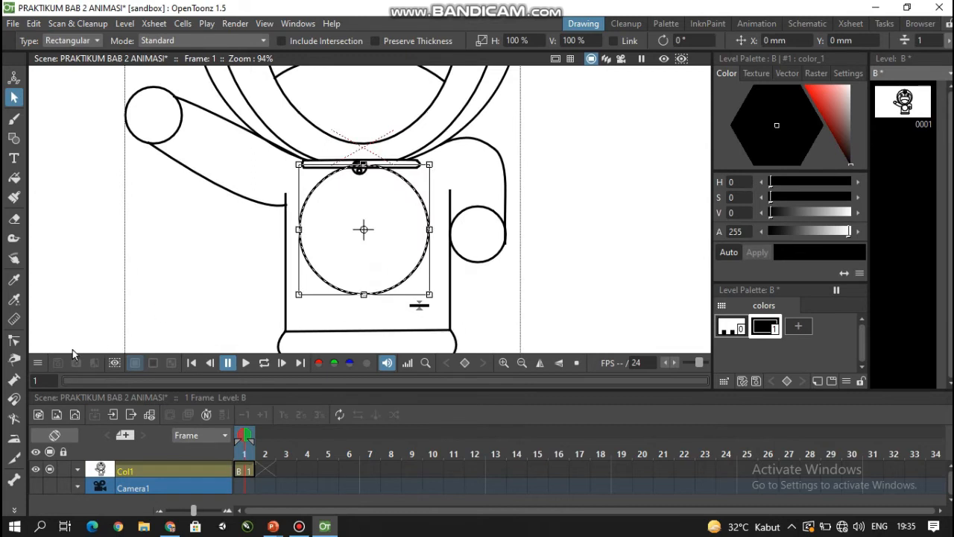
click(15, 341)
click(301, 227)
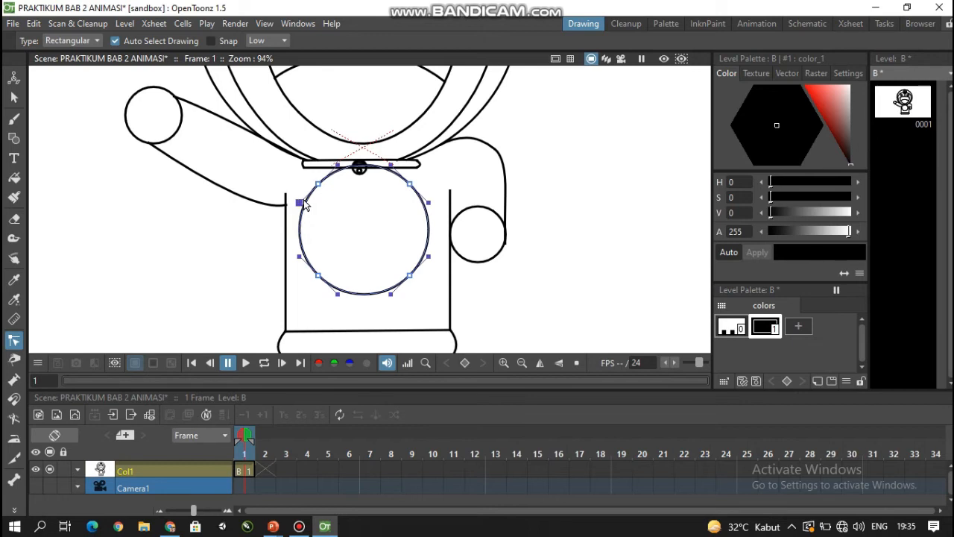
drag(299, 202, 295, 198)
drag(410, 183, 435, 205)
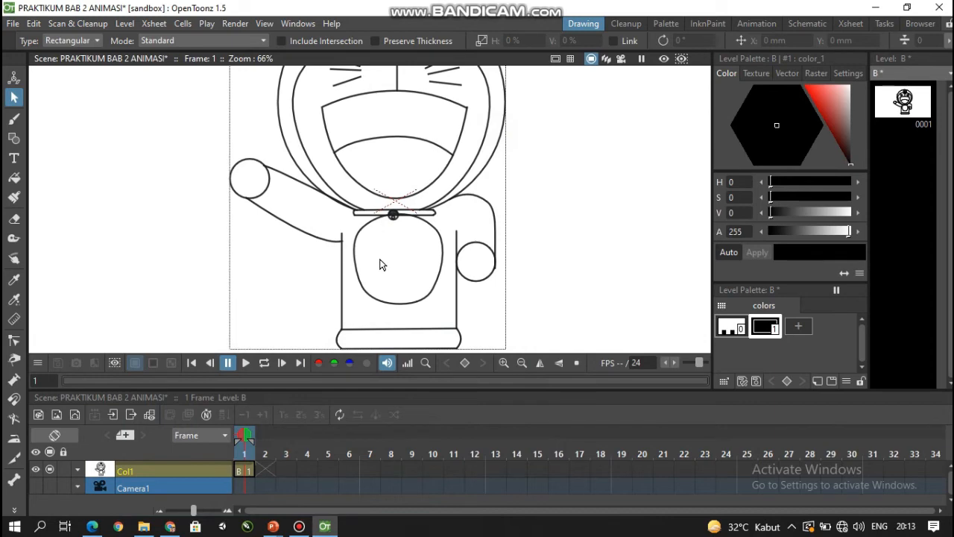
- Move the belly shape -1.52 mm in X and 4.3 mm in Y so its upper edge overlaps the collar
scroll(381, 265, up, 2)
scroll(380, 264, down, 1)
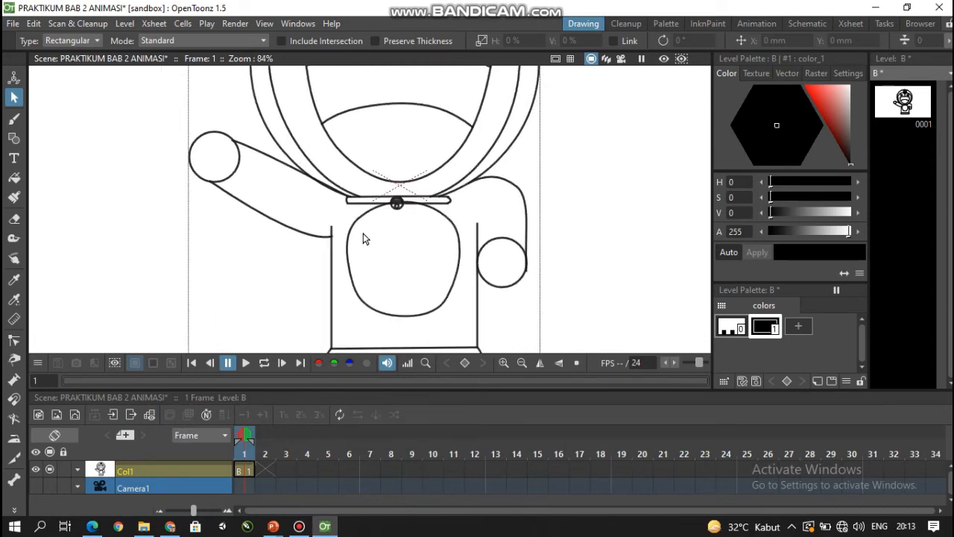
click(359, 229)
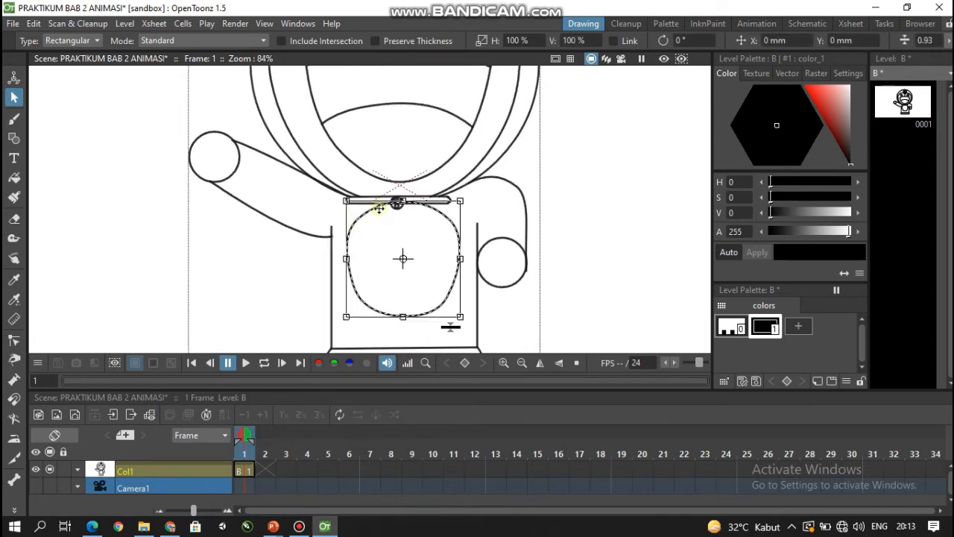
drag(379, 209, 374, 193)
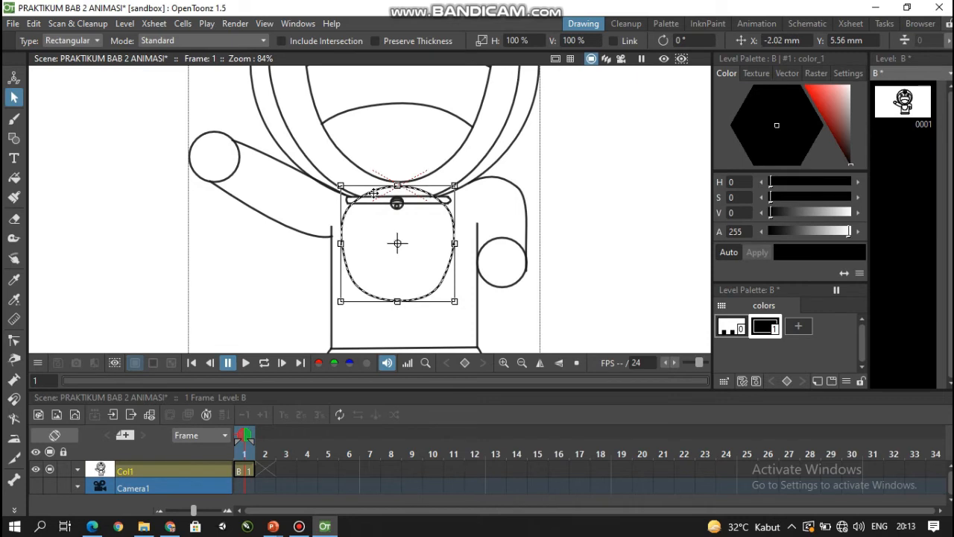
drag(422, 294, 423, 298)
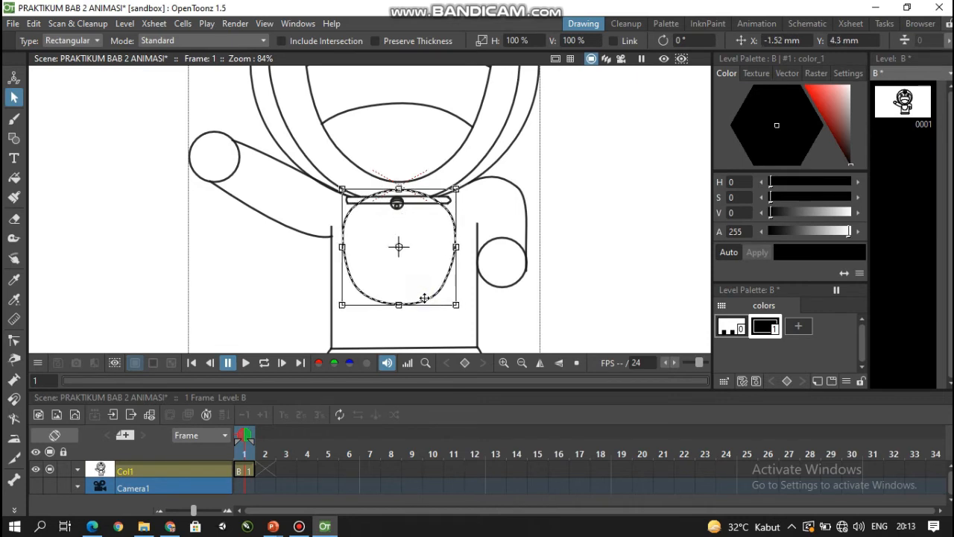
click(299, 271)
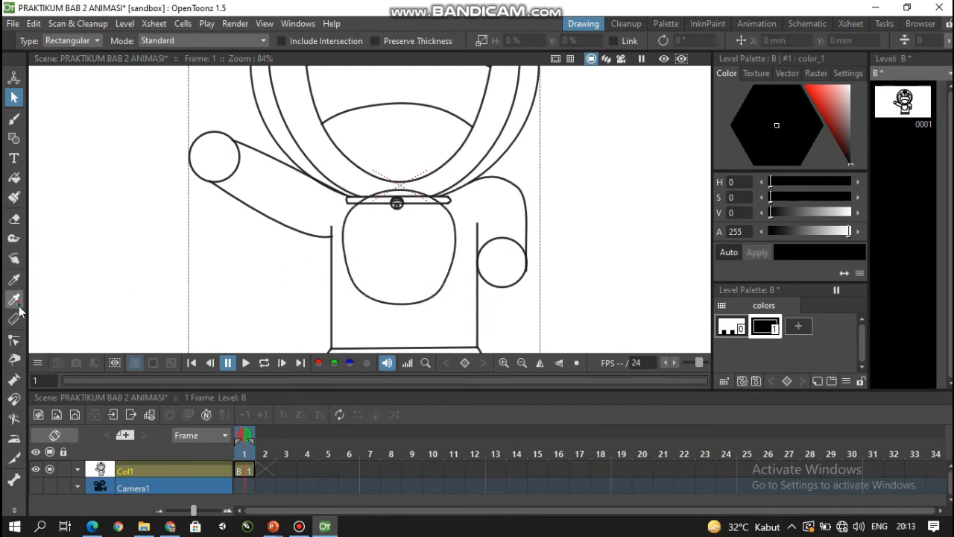
- Erase the part of the belly outline that extends above the collar band
click(13, 320)
scroll(391, 220, up, 5)
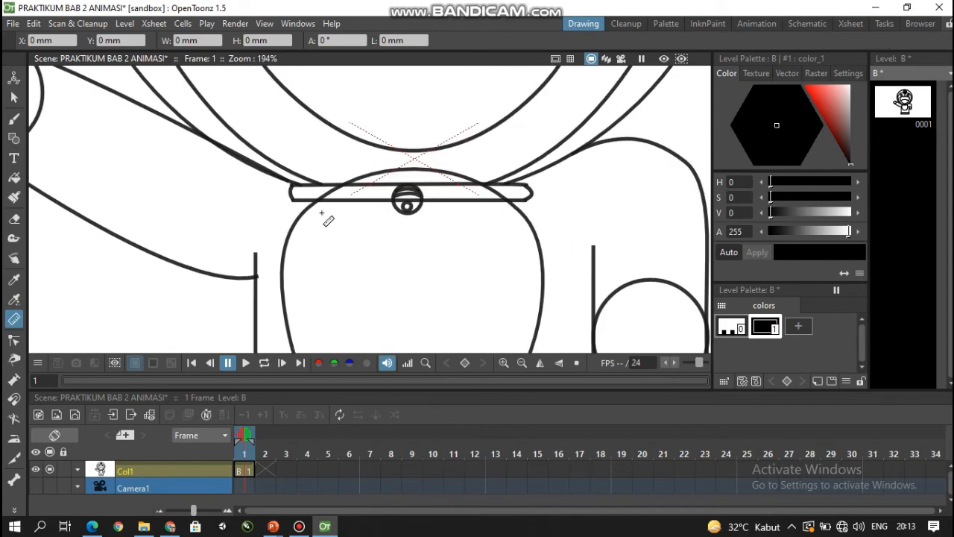
click(13, 218)
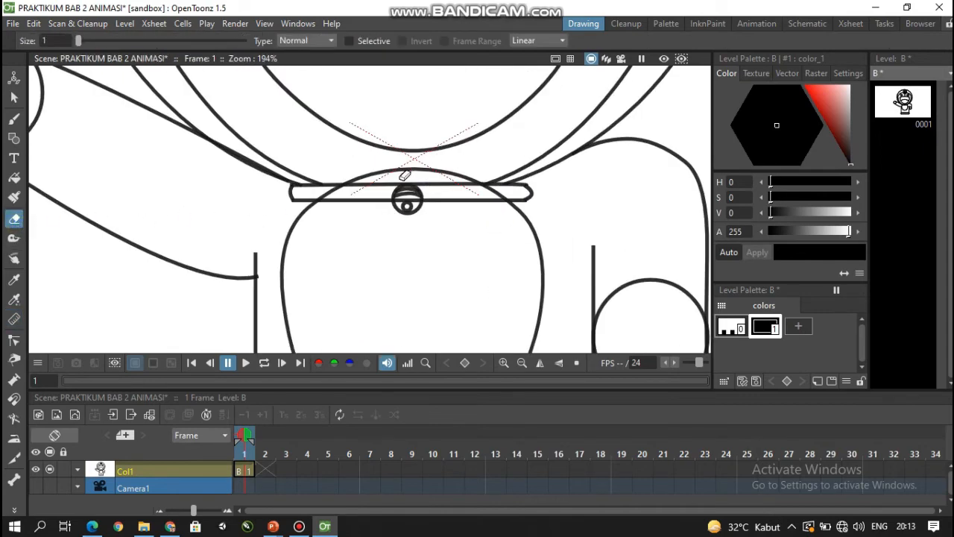
scroll(404, 176, up, 6)
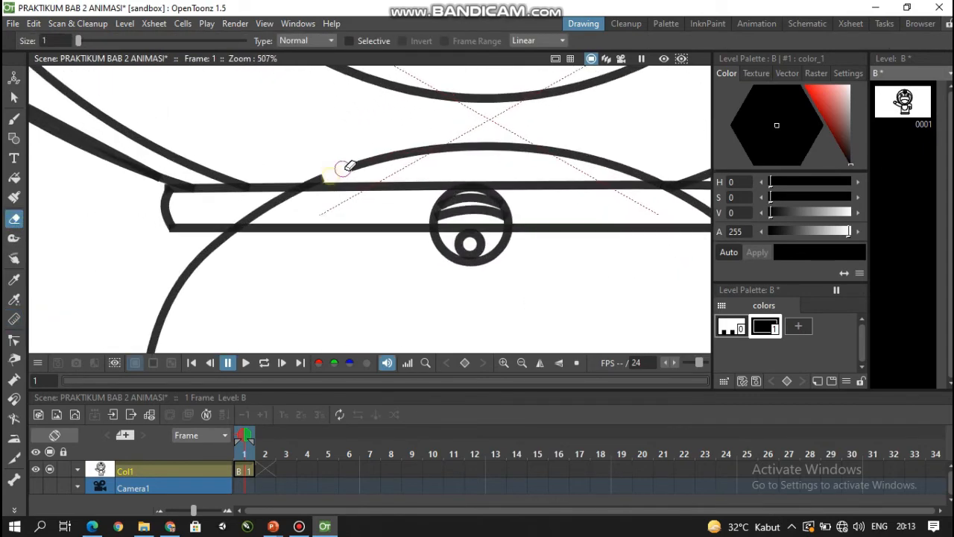
mouse_move(344, 168)
mouse_down()
mouse_move(400, 154)
mouse_move(528, 146)
mouse_move(656, 179)
mouse_up()
scroll(624, 164, up, 4)
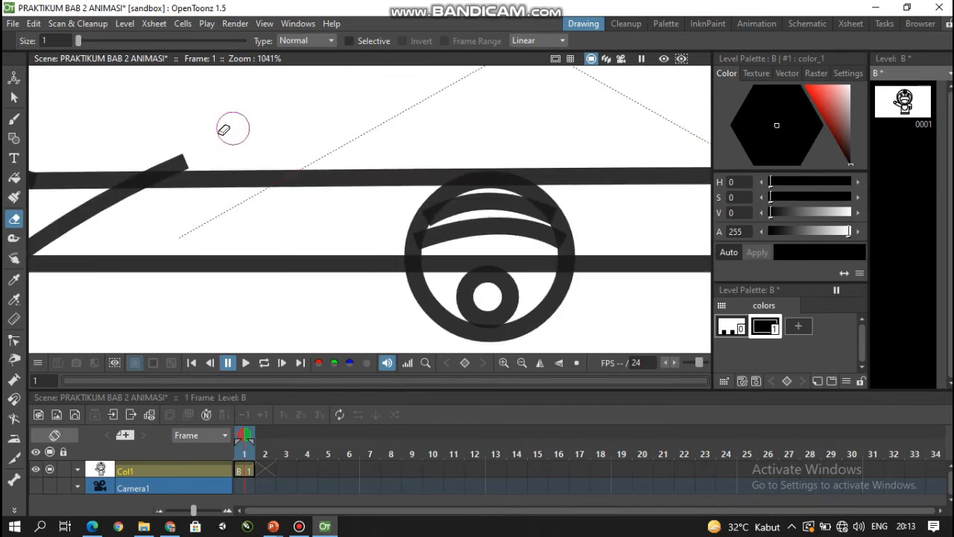
mouse_move(224, 130)
mouse_down()
mouse_move(154, 157)
mouse_move(166, 151)
mouse_up()
scroll(184, 144, down, 1)
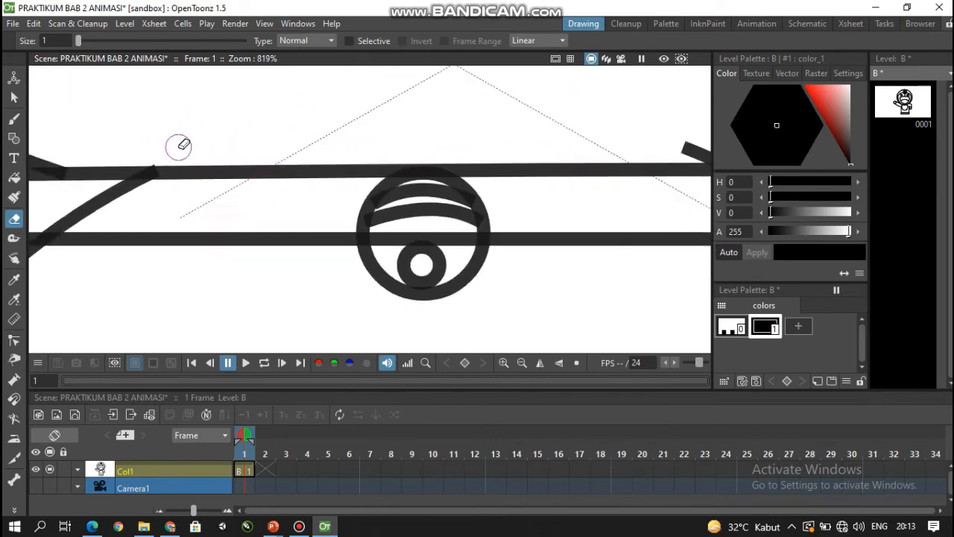
scroll(181, 147, down, 4)
mouse_move(399, 149)
mouse_down()
mouse_move(432, 178)
mouse_move(435, 157)
mouse_move(488, 179)
mouse_up()
- Erase the belly outline inside the collar band, undoing the accidental cut in the collar's upper line
scroll(412, 158, up, 3)
scroll(490, 179, down, 13)
scroll(385, 178, up, 10)
click(369, 169)
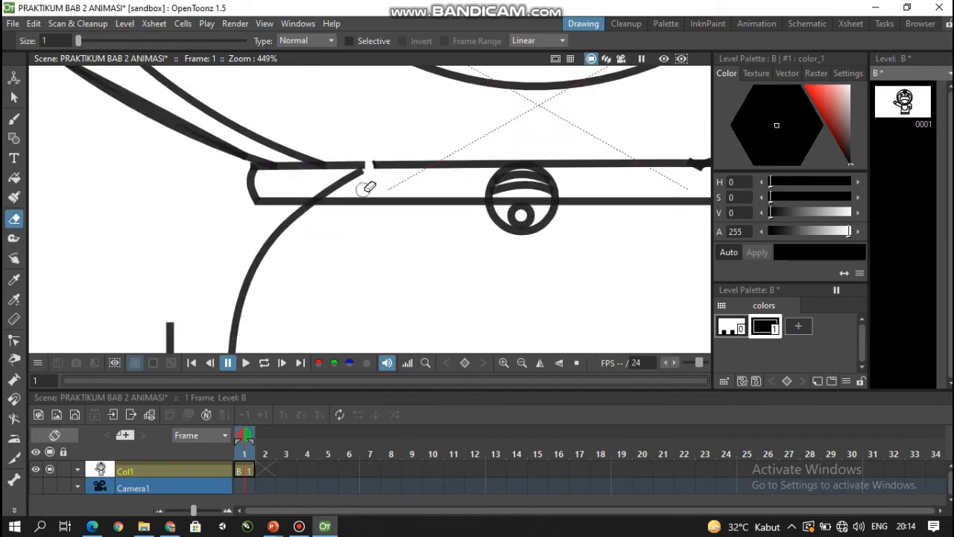
key(ctrl+z)
drag(363, 174, 323, 193)
scroll(385, 209, down, 17)
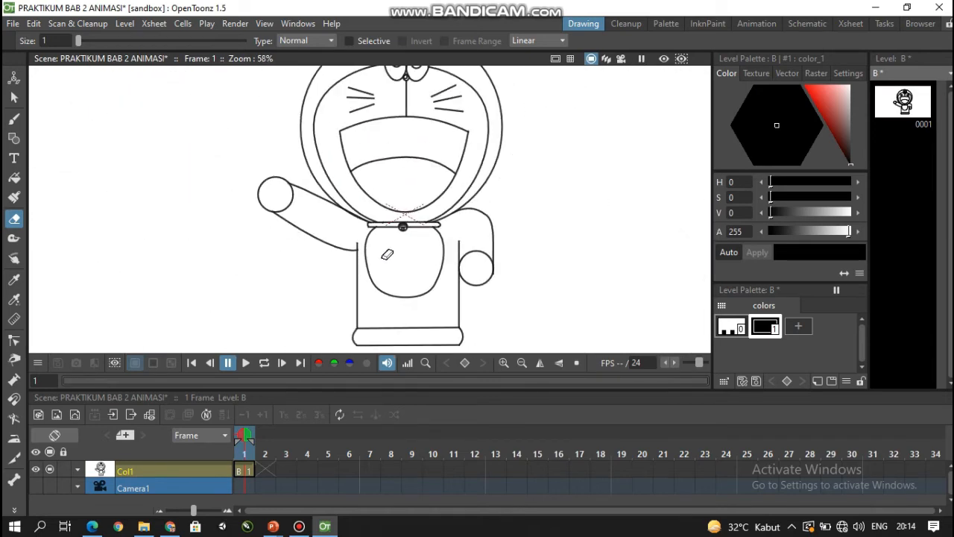
- Draw a pocket circle inside the belly, move it 5.52 mm in X and -5.32 mm in Y, and scale it to 105.74% by 107.37%
click(14, 103)
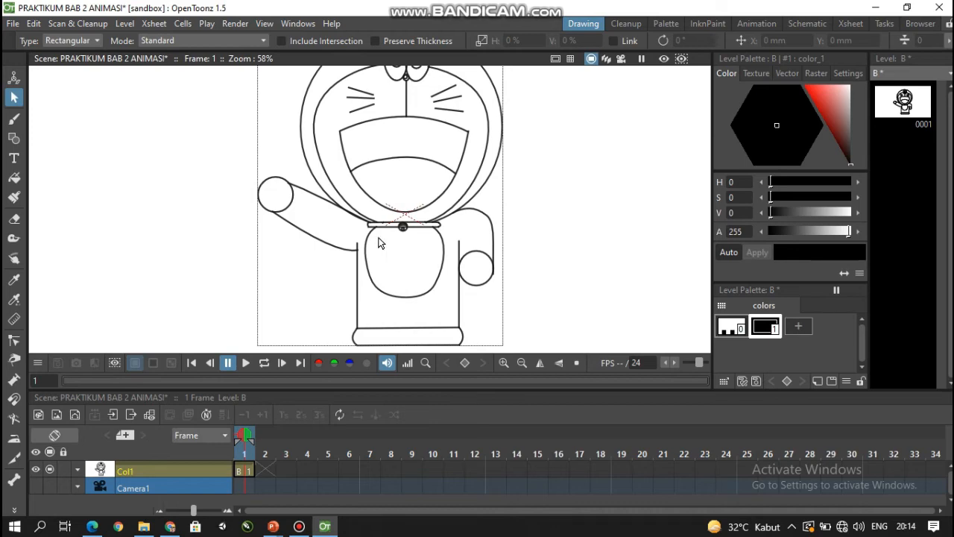
click(13, 138)
click(303, 40)
click(303, 64)
scroll(405, 275, up, 11)
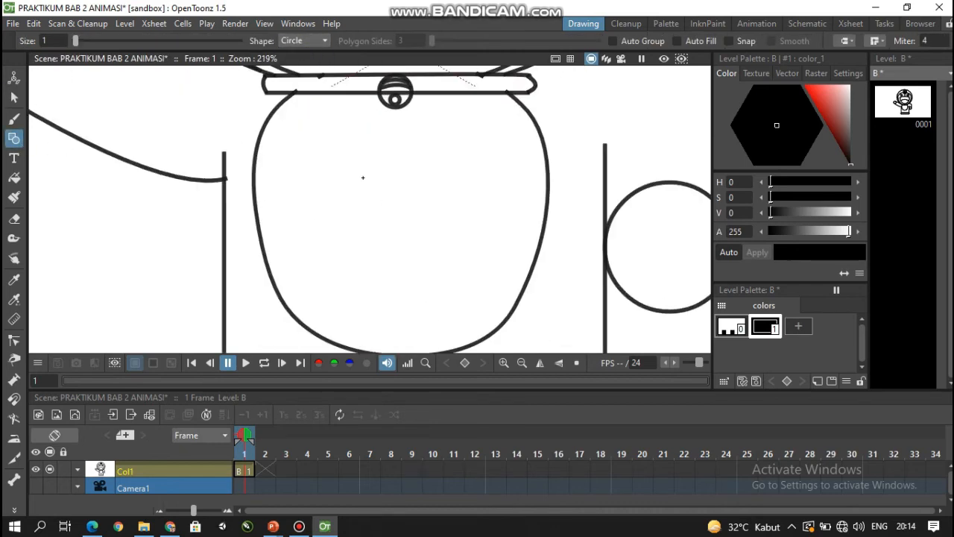
drag(363, 178, 407, 223)
click(13, 97)
drag(318, 214, 357, 251)
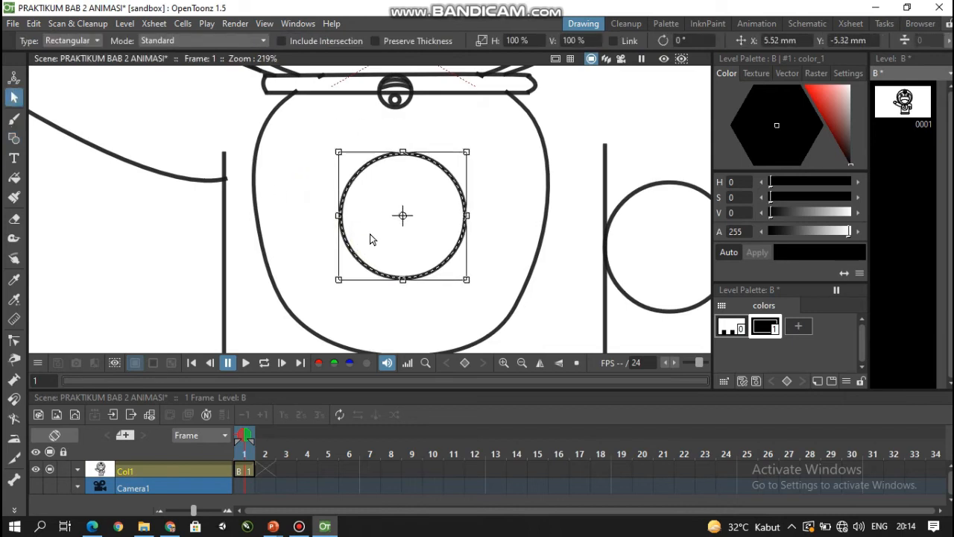
drag(467, 153, 474, 141)
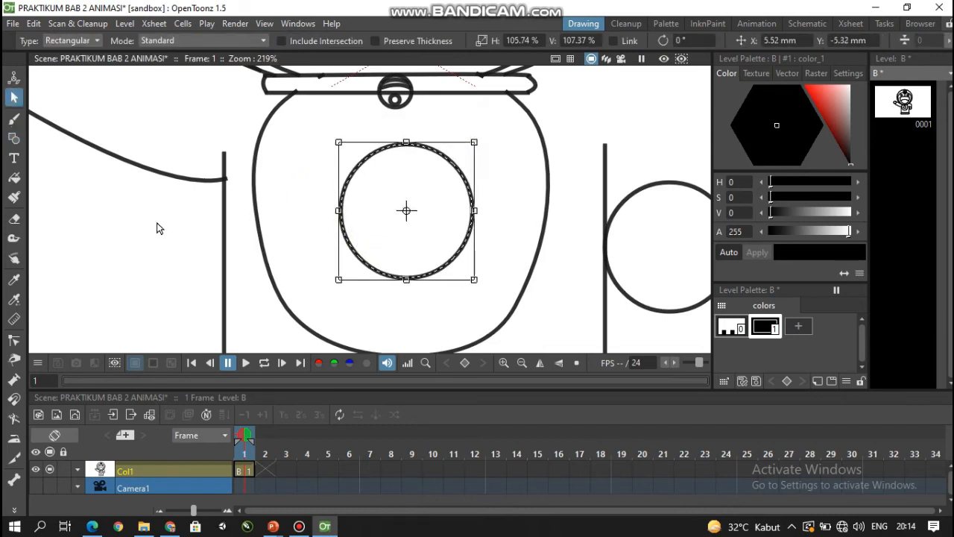
- Reshape the pocket circle with the Control Point Editor into a wide oval with a flatter upper edge
click(14, 345)
click(344, 208)
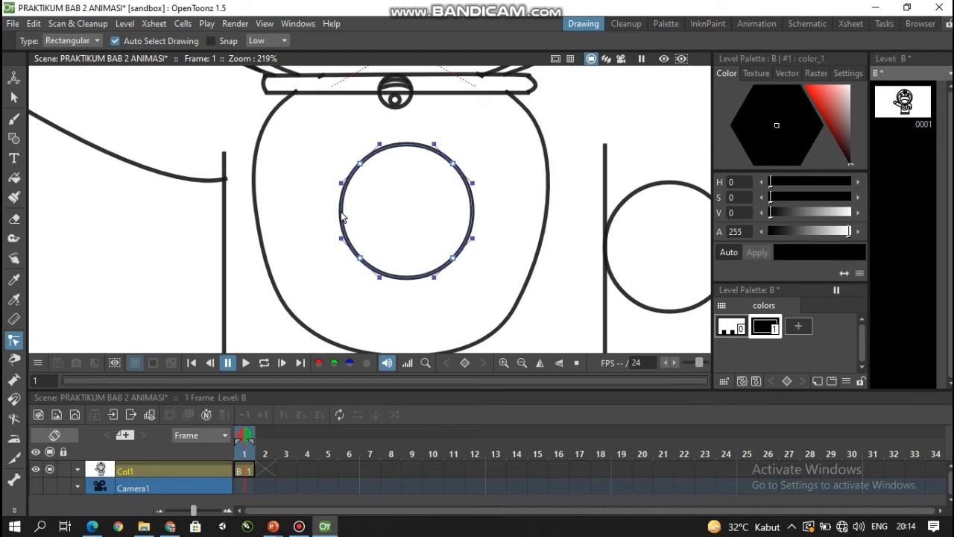
drag(343, 209, 317, 210)
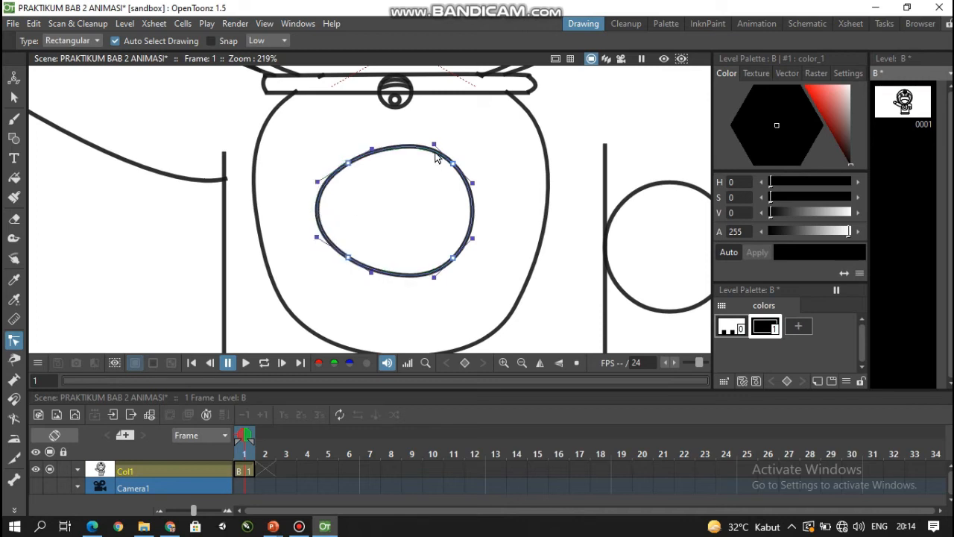
drag(434, 144, 434, 152)
drag(472, 214, 496, 210)
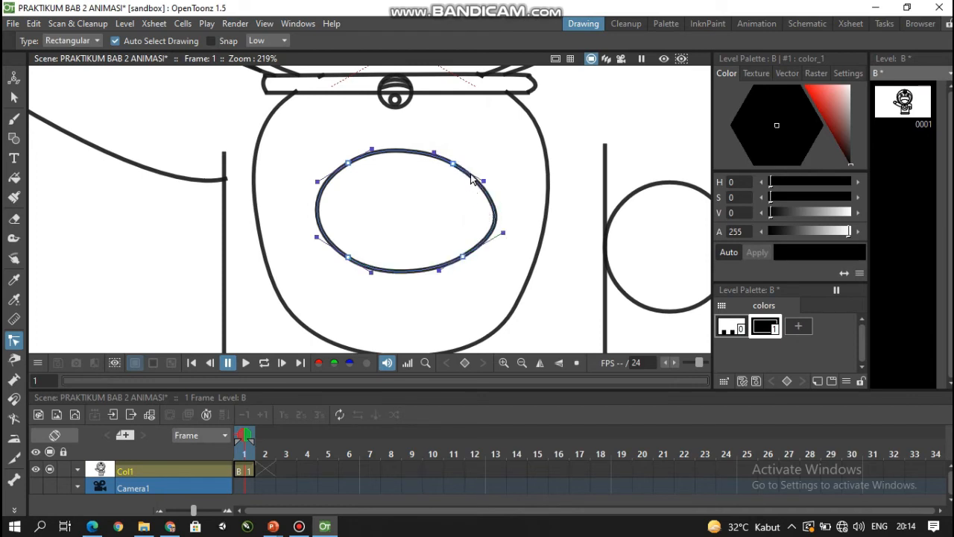
drag(475, 175, 458, 160)
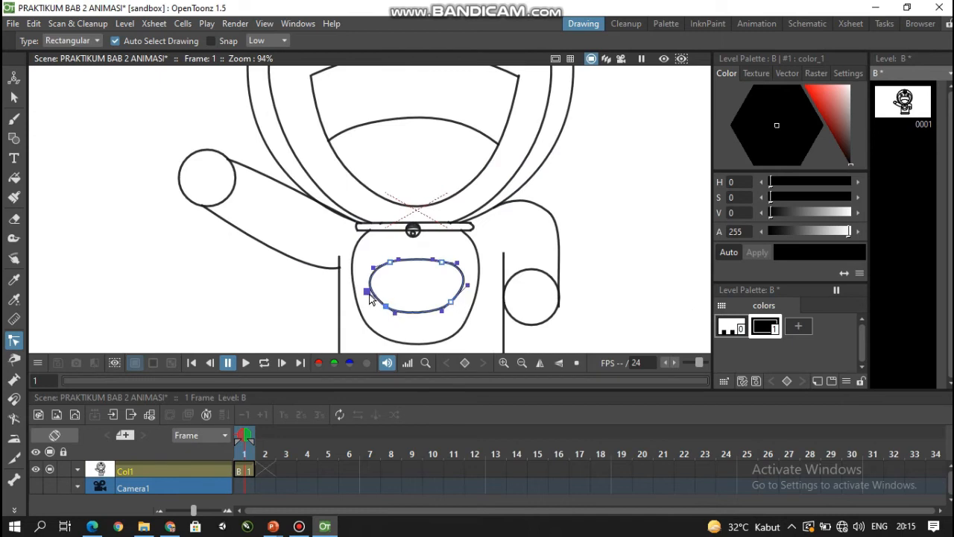
click(441, 322)
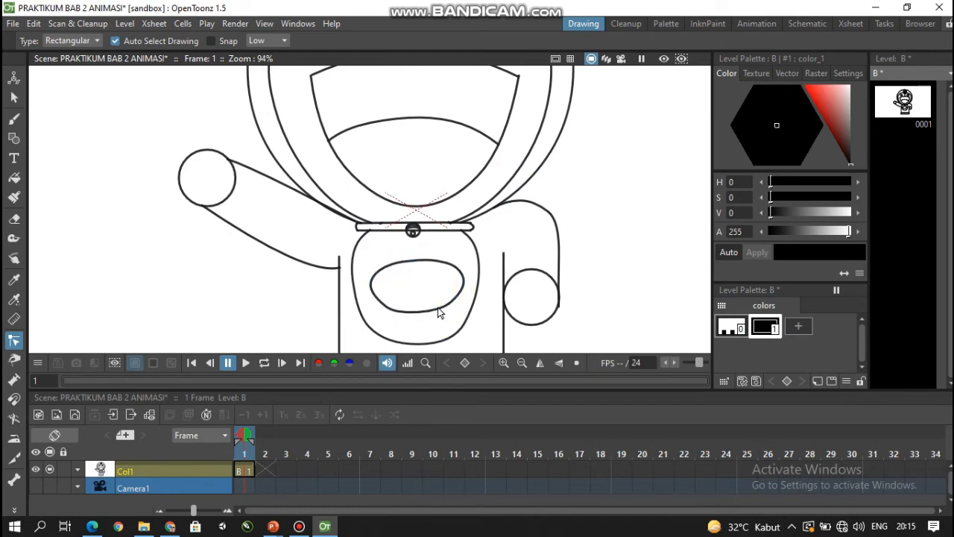
- Move the pocket oval slightly down within the belly and activate the Control Point Editor
click(14, 98)
click(417, 264)
drag(434, 266, 433, 274)
click(14, 340)
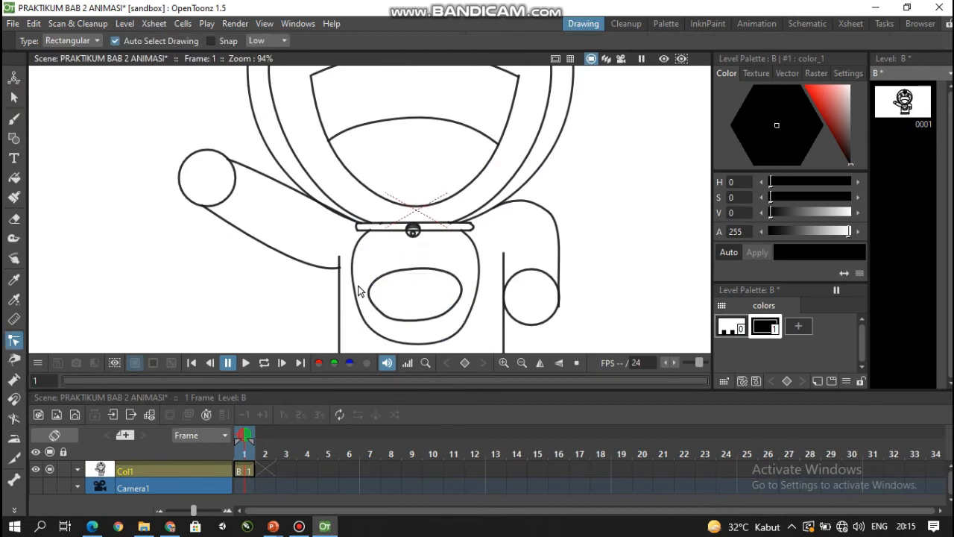
- Widen the pocket oval slightly by adjusting the control points of its outline
click(361, 290)
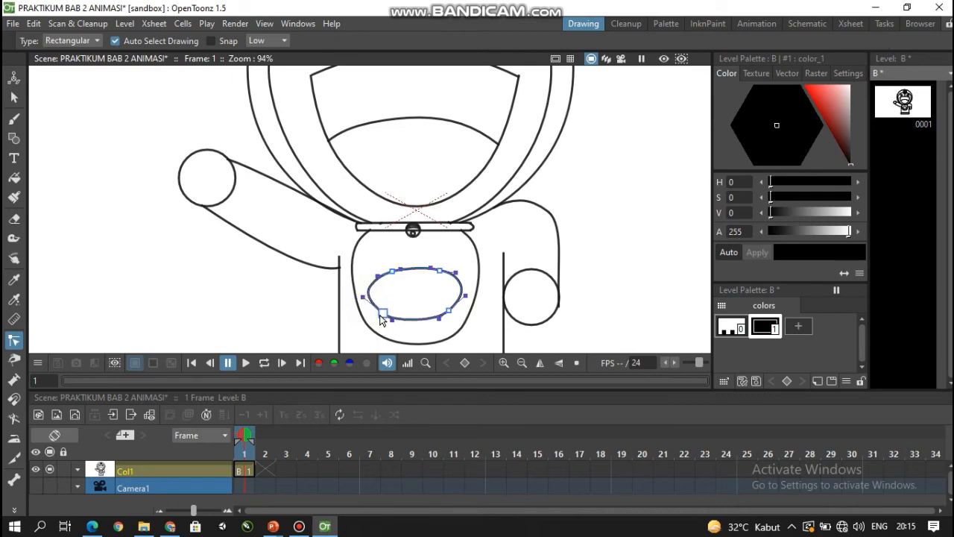
scroll(452, 309, down, 3)
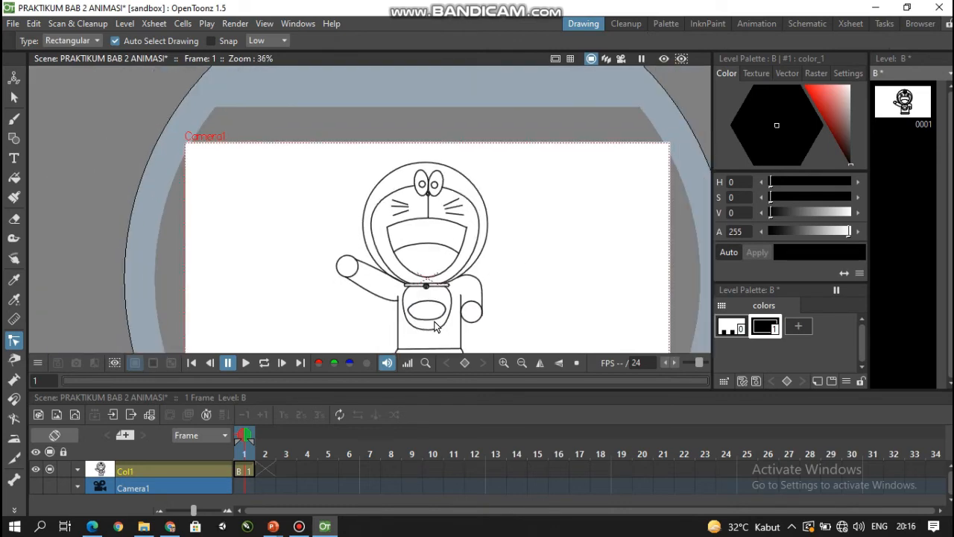
- Draw an S-shaped divider from two arcs in the middle of the foot band, reaching from its lower line past its upper line
scroll(437, 325, up, 2)
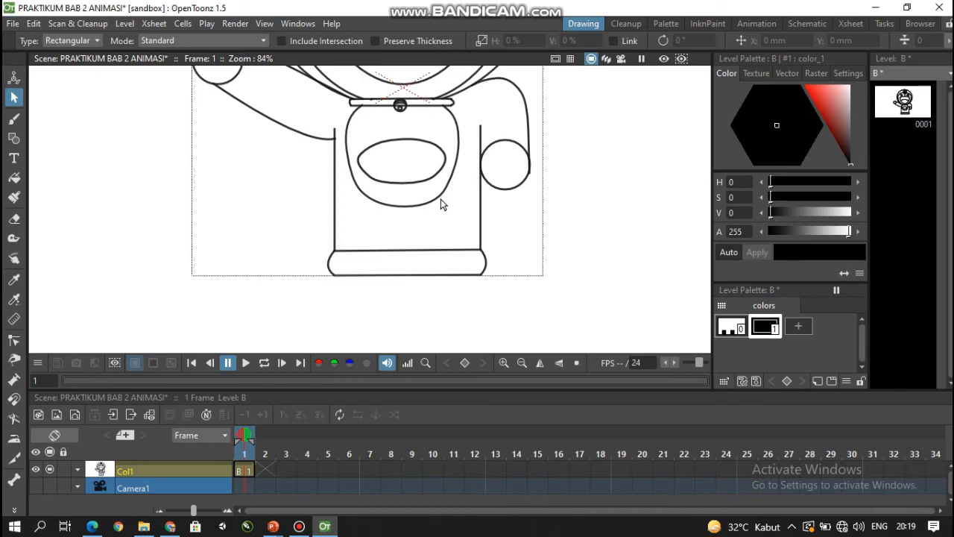
click(13, 138)
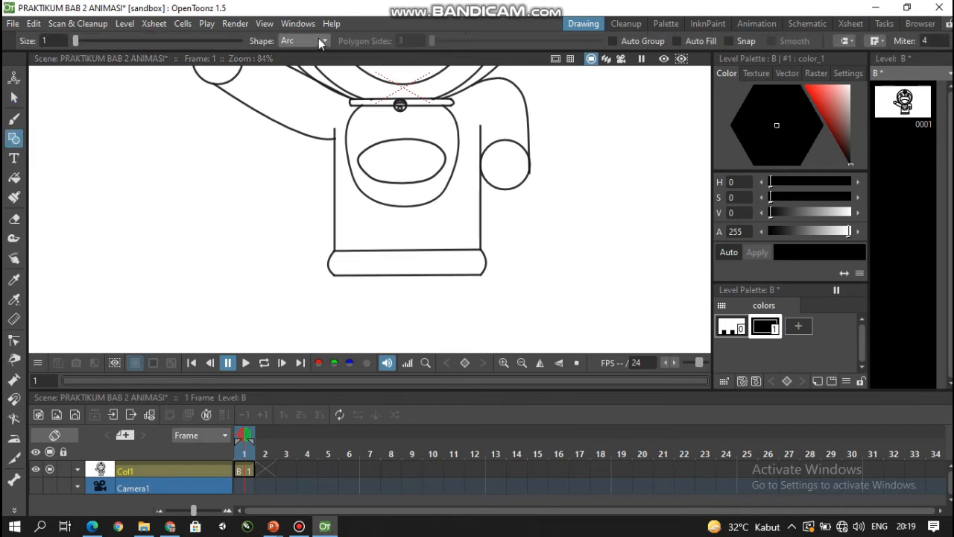
scroll(403, 302, up, 4)
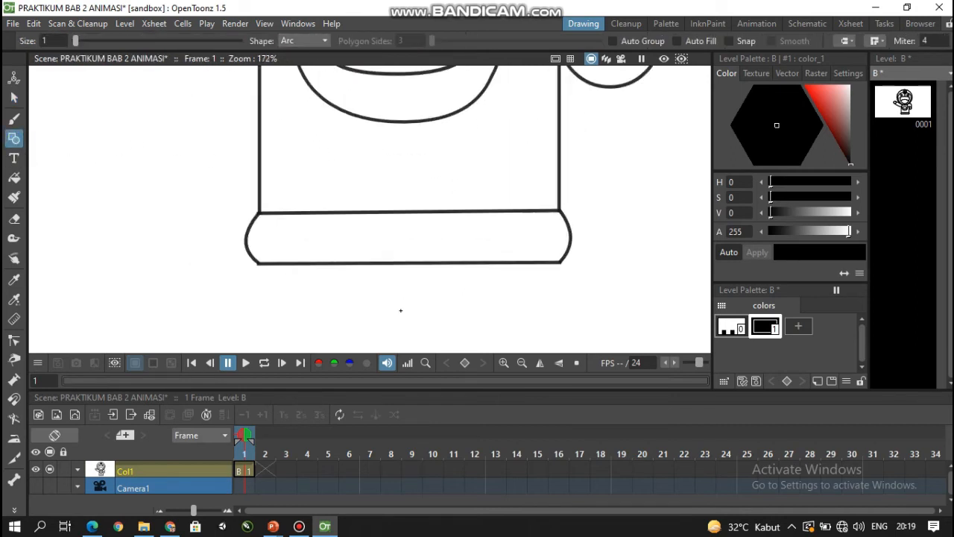
click(404, 229)
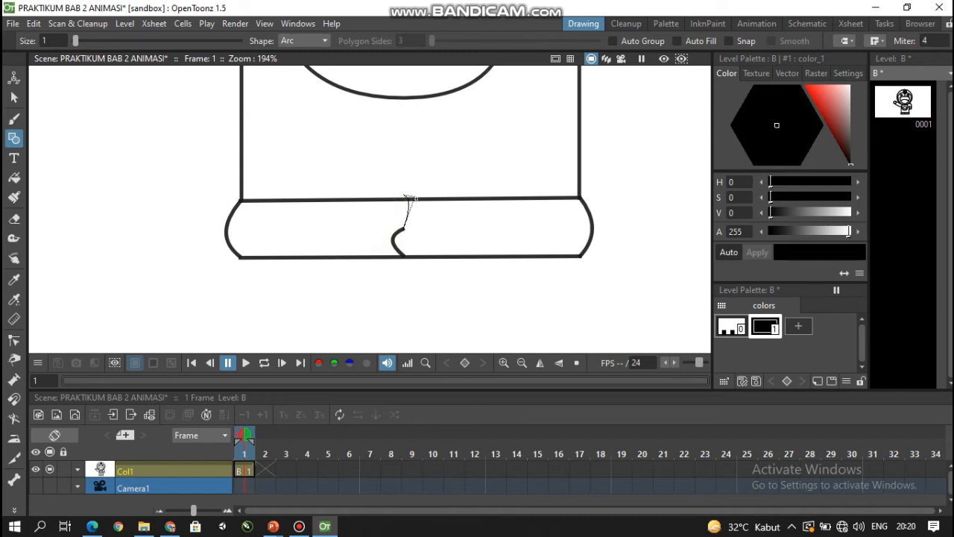
click(422, 201)
scroll(356, 232, down, 2)
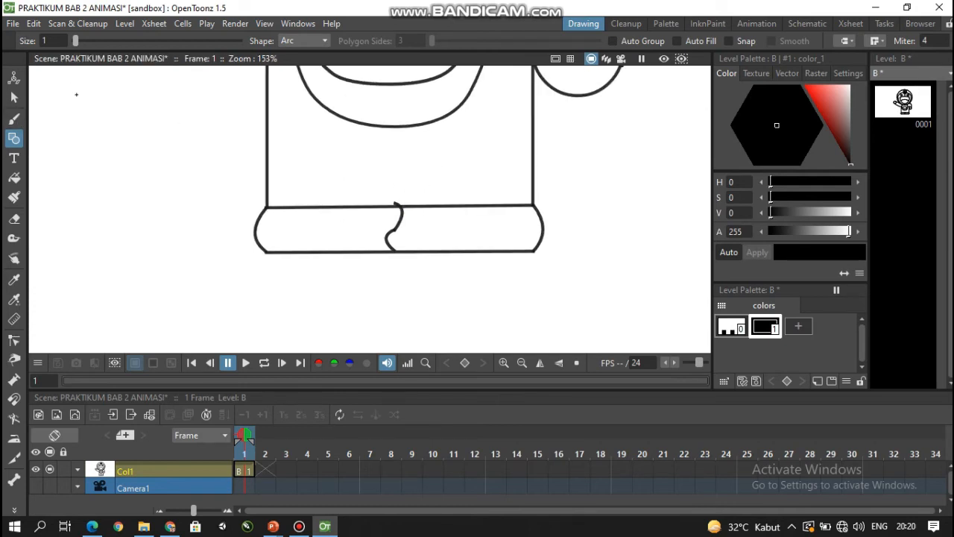
click(13, 97)
scroll(224, 149, down, 3)
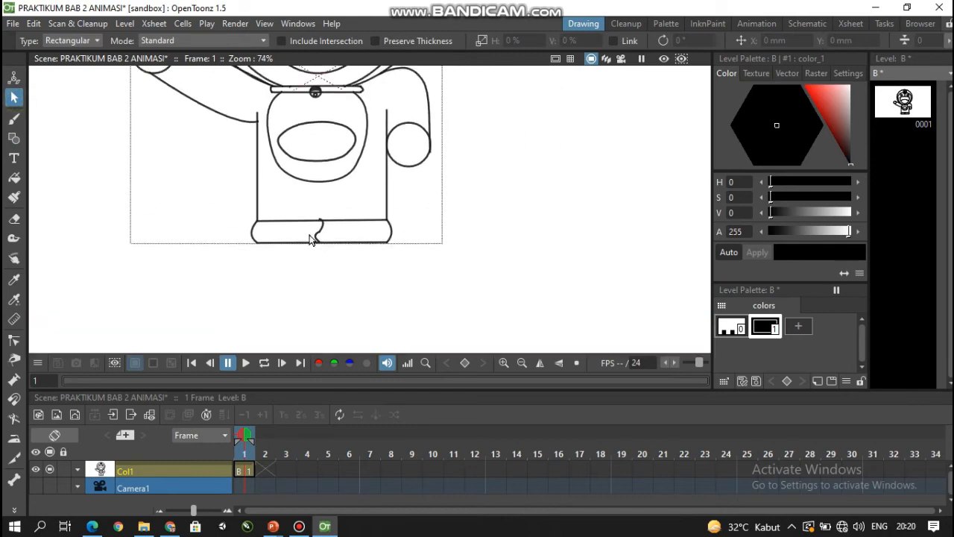
scroll(389, 175, down, 3)
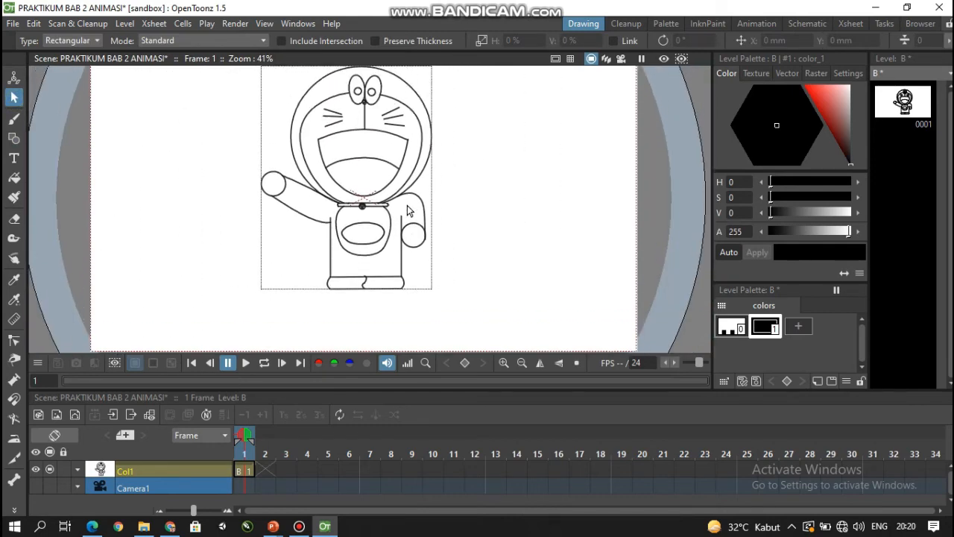
drag(408, 211, 407, 235)
scroll(414, 231, up, 1)
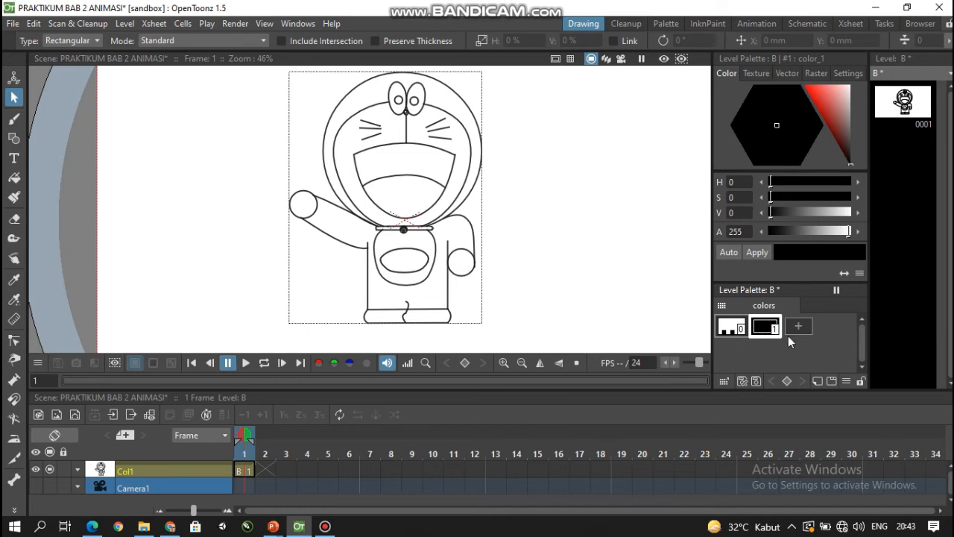
- Add a new style to the level palette and set its colour to blue with H 213, S 87 and V 75
click(816, 382)
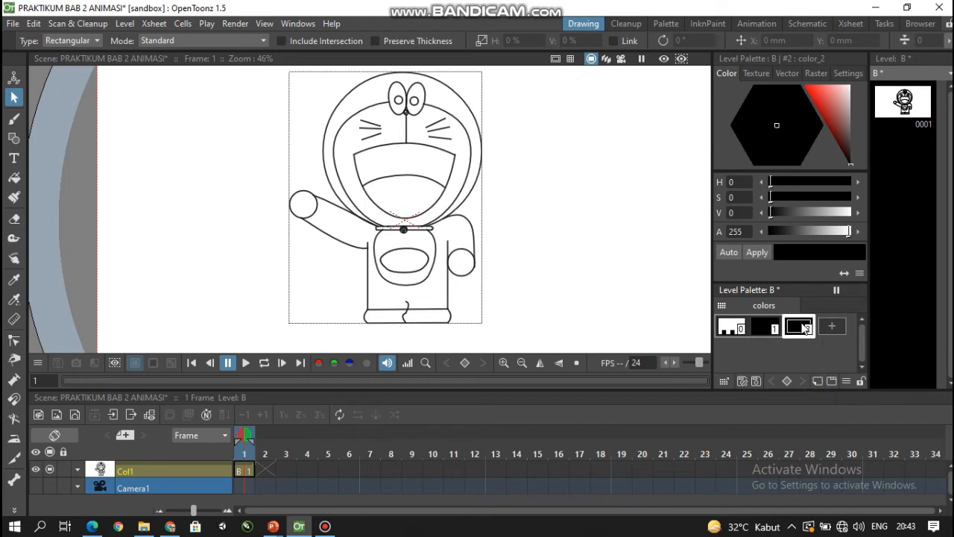
click(837, 117)
click(759, 135)
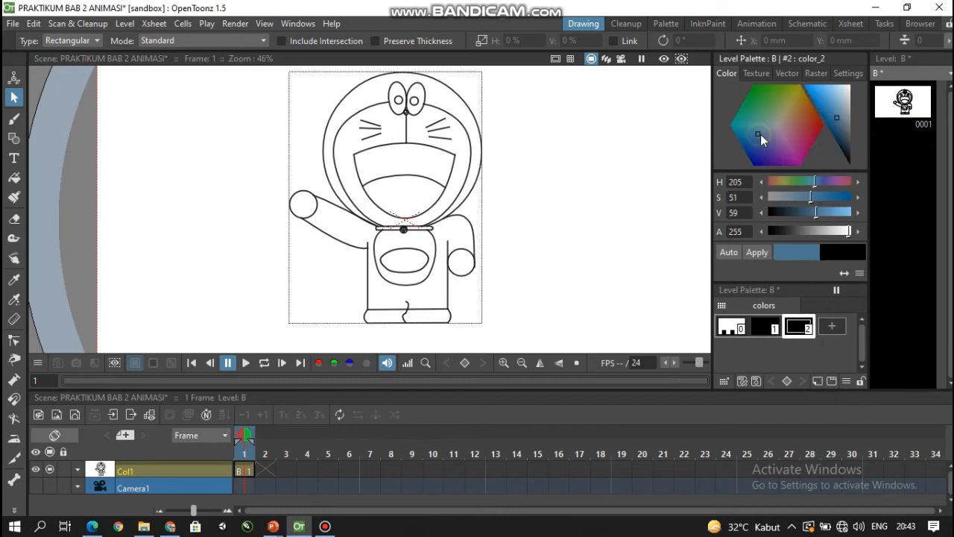
mouse_move(761, 134)
mouse_down()
mouse_move(768, 130)
mouse_move(763, 149)
mouse_move(750, 131)
mouse_up()
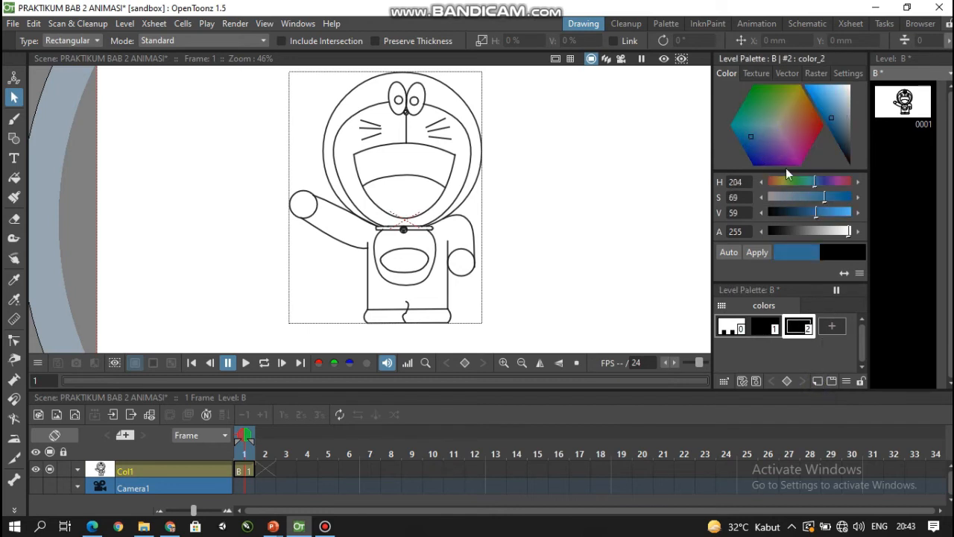
click(754, 140)
click(750, 136)
click(746, 127)
click(749, 132)
click(747, 145)
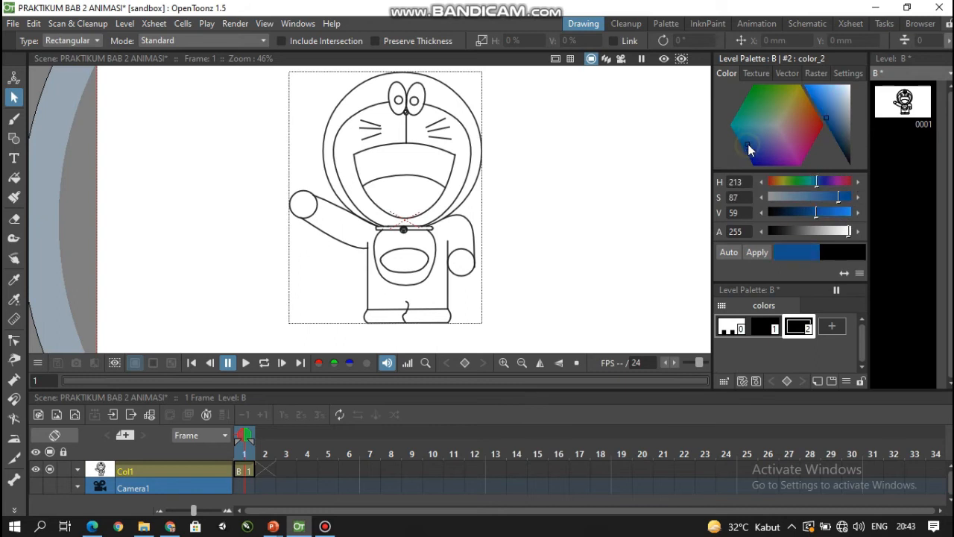
mouse_move(823, 213)
mouse_down()
mouse_move(852, 214)
mouse_move(832, 216)
mouse_up()
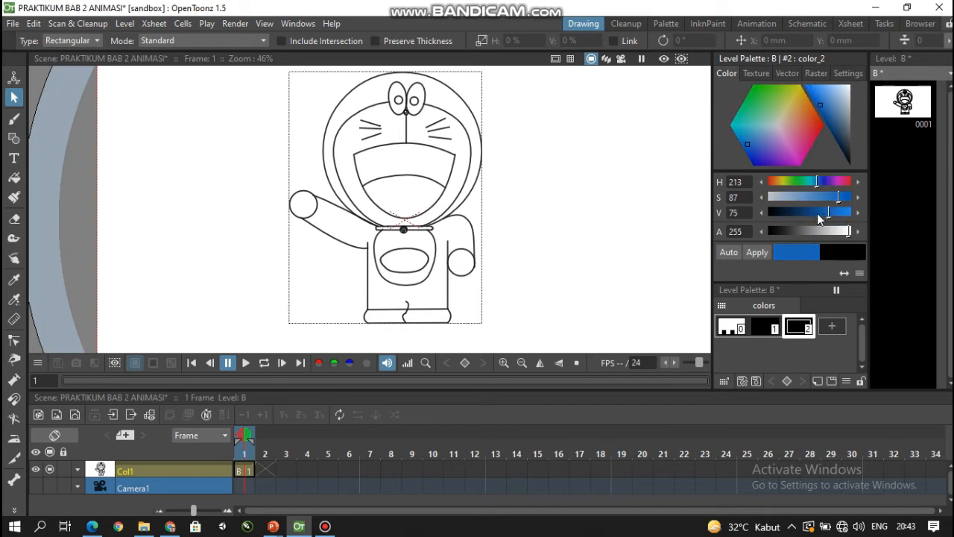
click(758, 251)
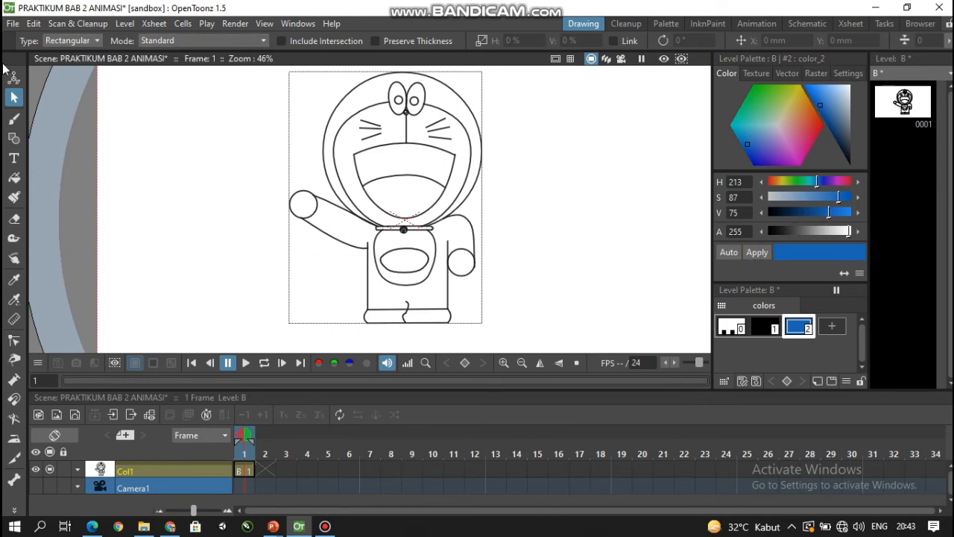
- Fill the head rim, both arms and the body with the blue style
click(15, 177)
click(380, 87)
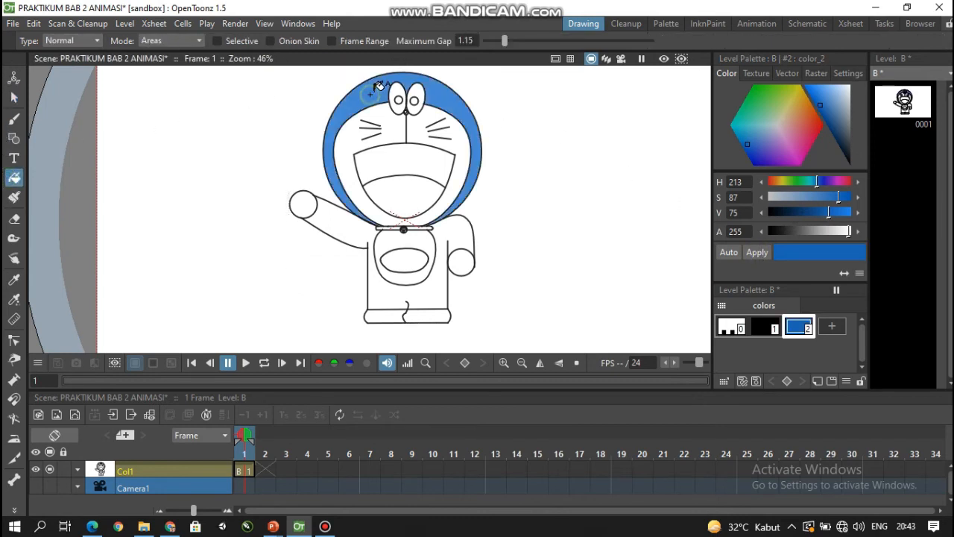
click(352, 231)
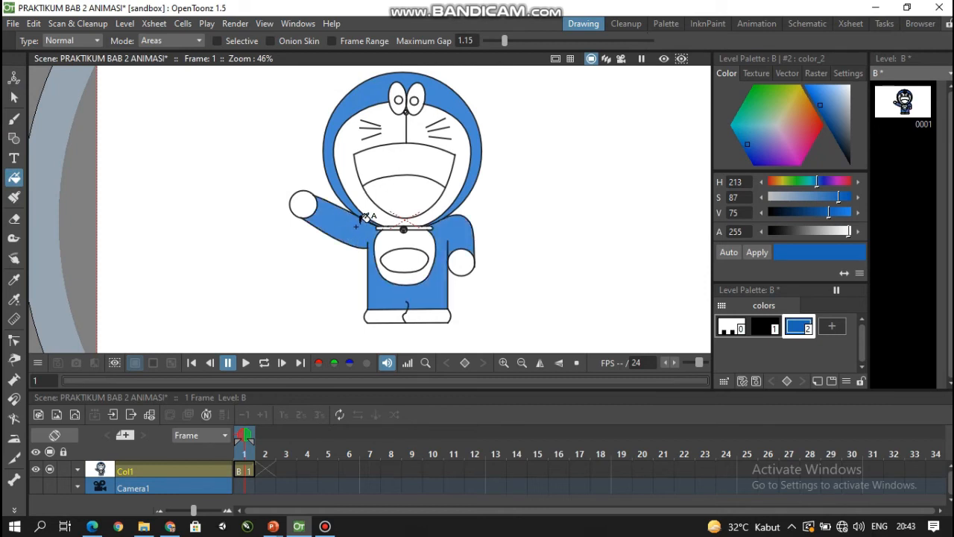
click(13, 97)
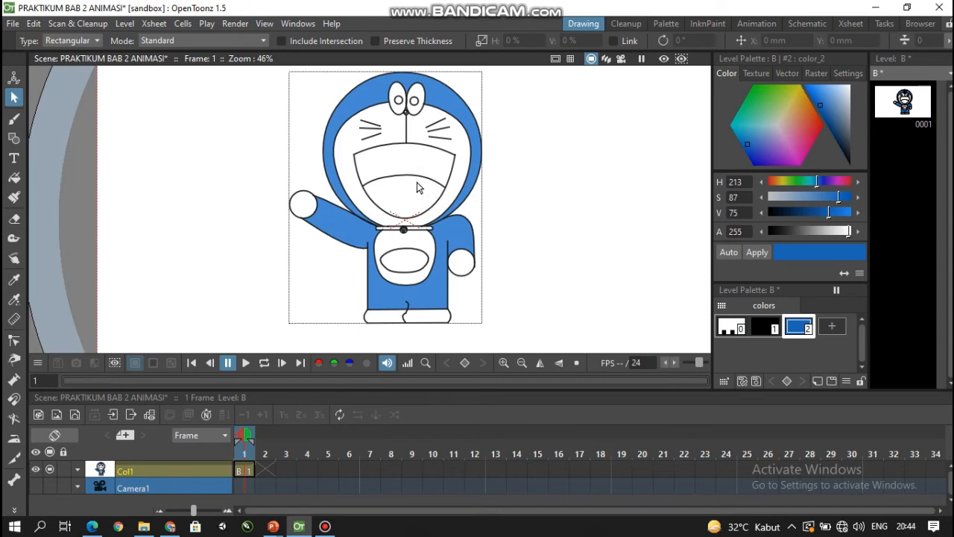
- Check the colouring figure in the PDF module, return to OpenToonz and add a red palette style with H 4, S 100 and V 75
click(170, 526)
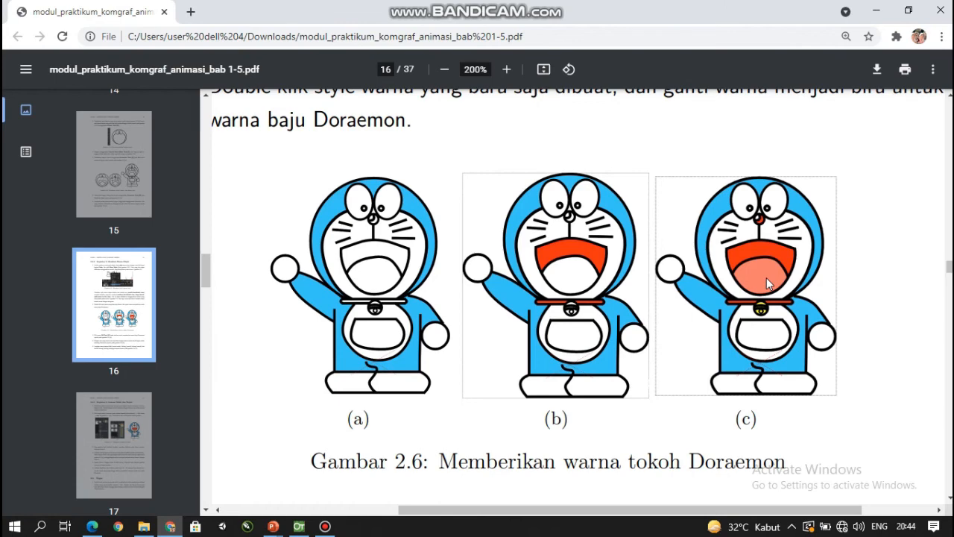
click(299, 526)
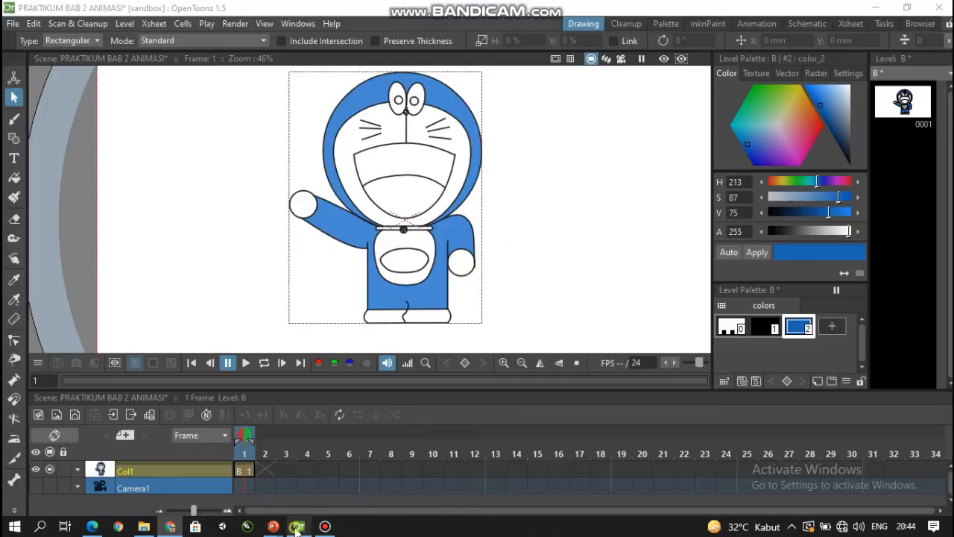
click(818, 381)
click(814, 123)
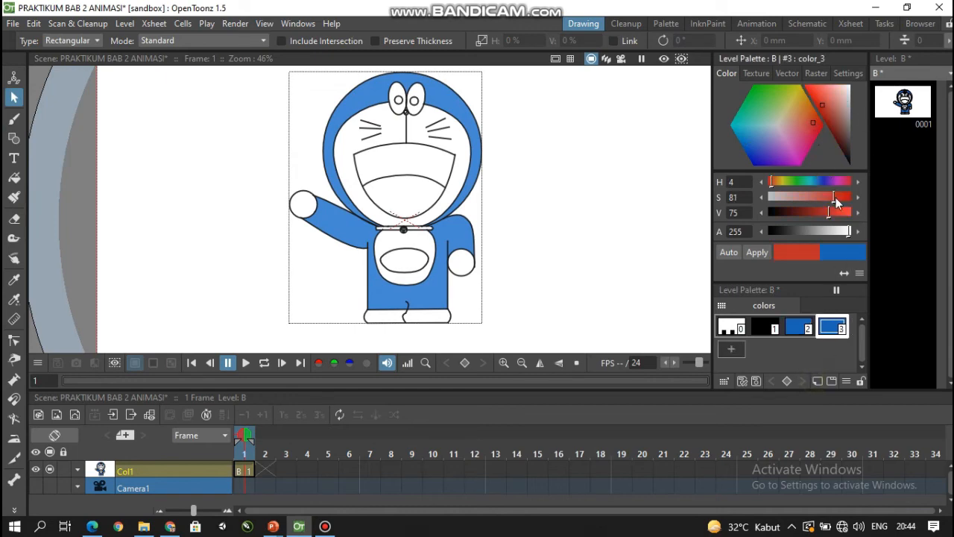
drag(836, 197, 856, 196)
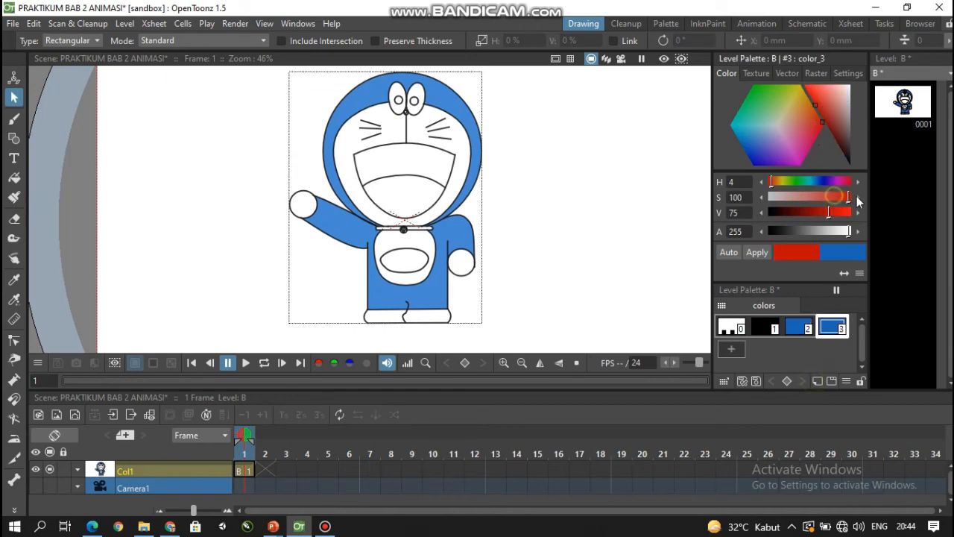
click(754, 252)
- Fill the upper part of the mouth above the tongue with the red style
click(14, 177)
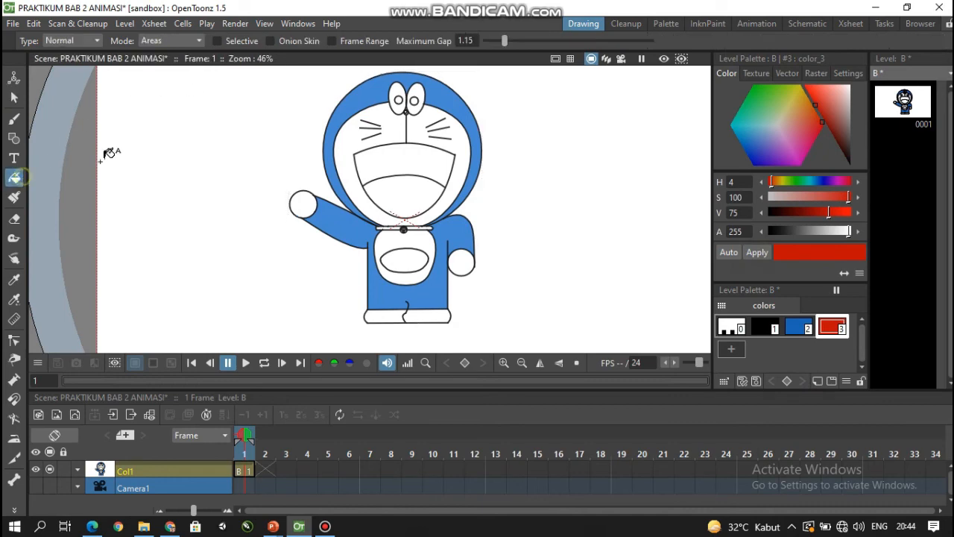
click(377, 164)
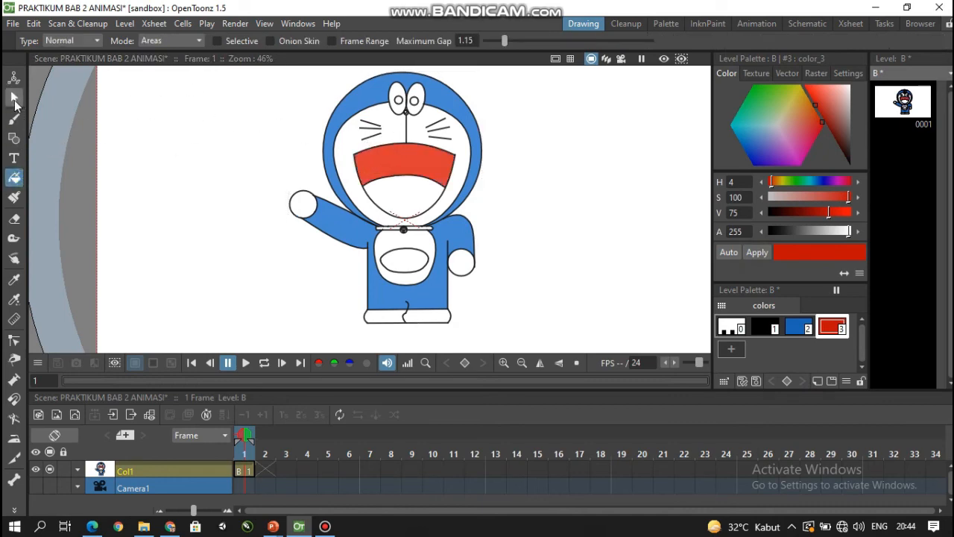
click(14, 98)
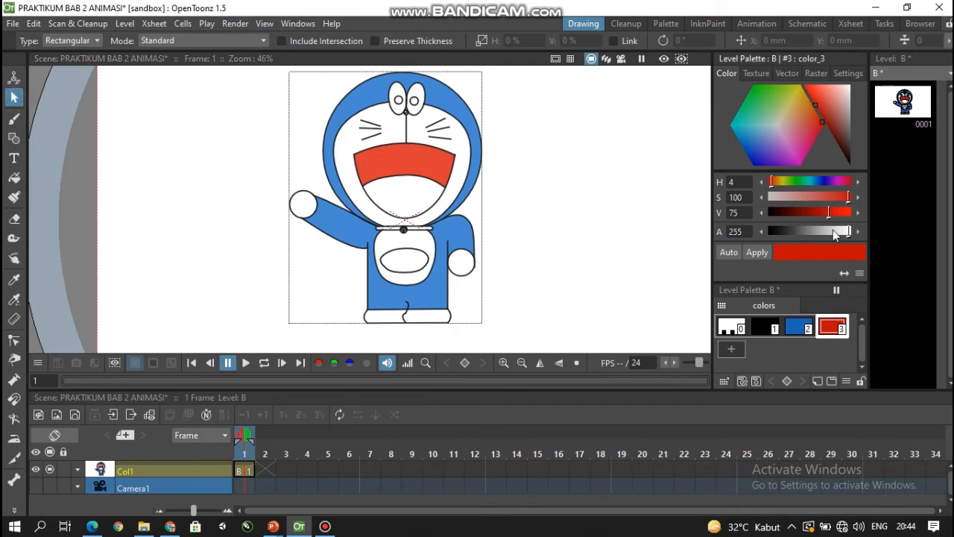
- Add a lighter red palette style with H 4, S 68 and V 75 and fill the tongue with it
click(817, 381)
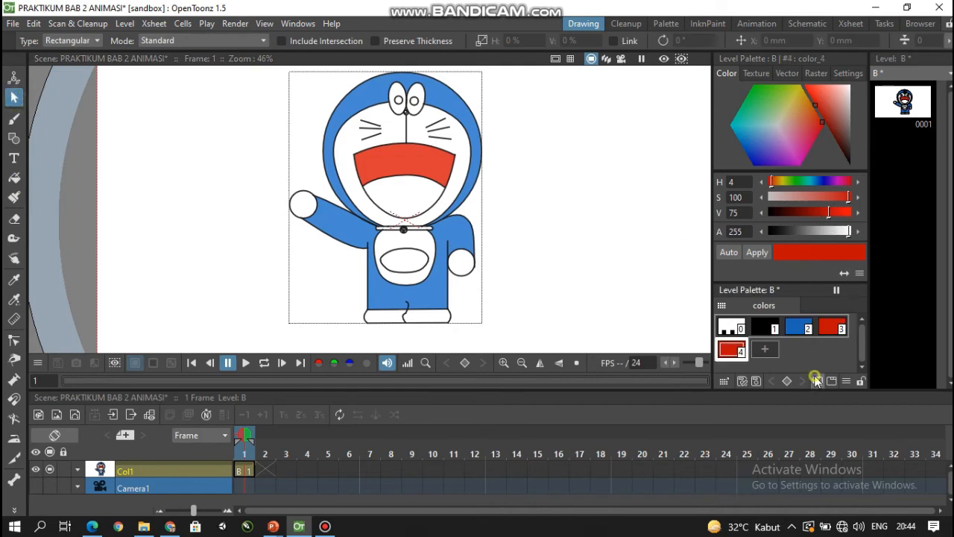
click(824, 196)
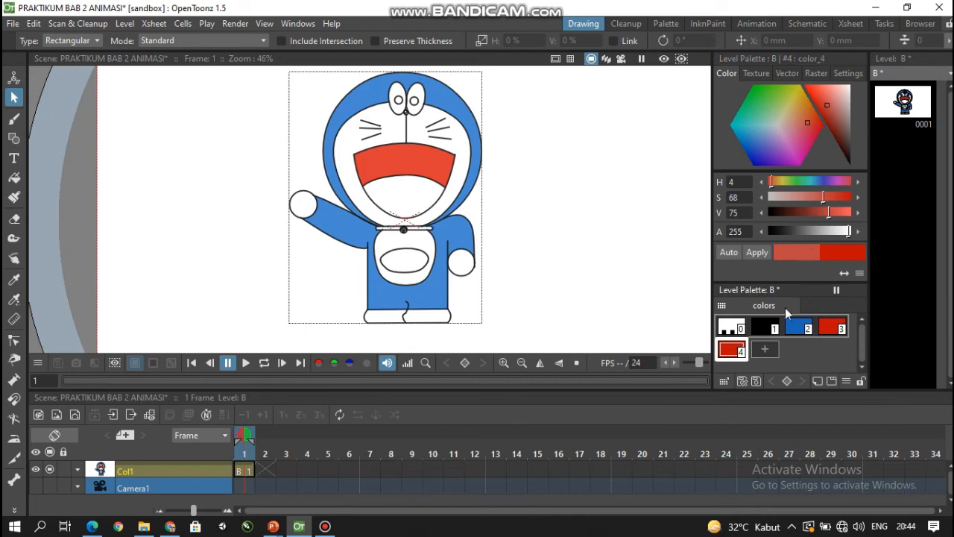
click(757, 253)
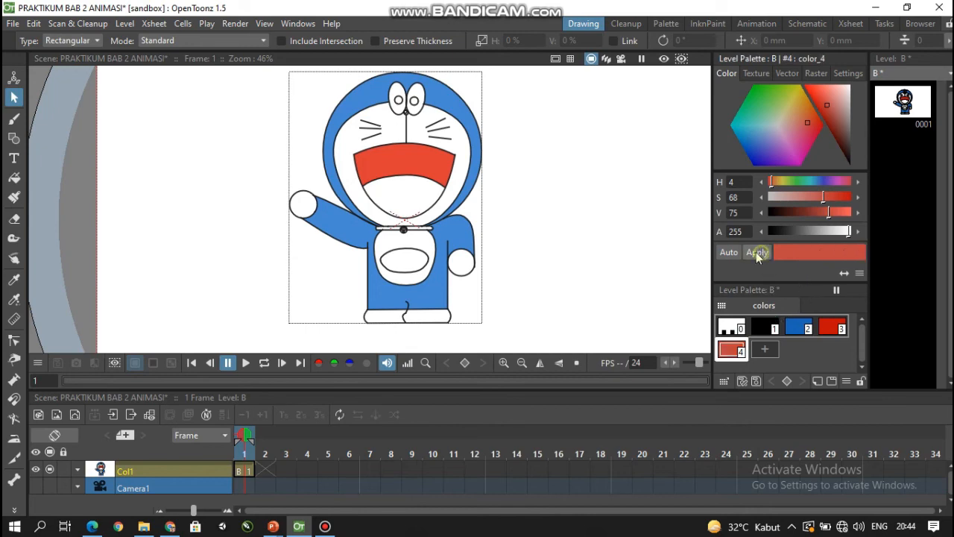
click(13, 177)
click(400, 185)
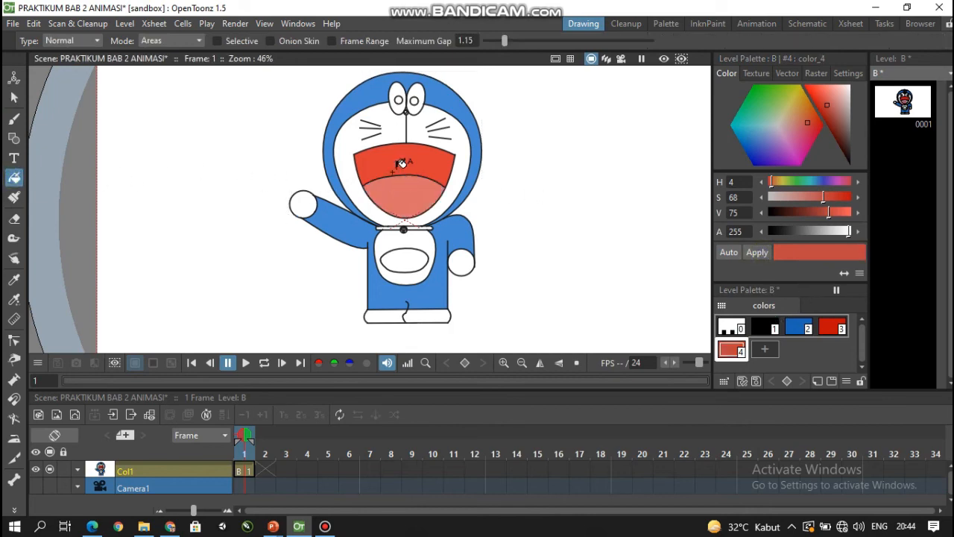
click(14, 97)
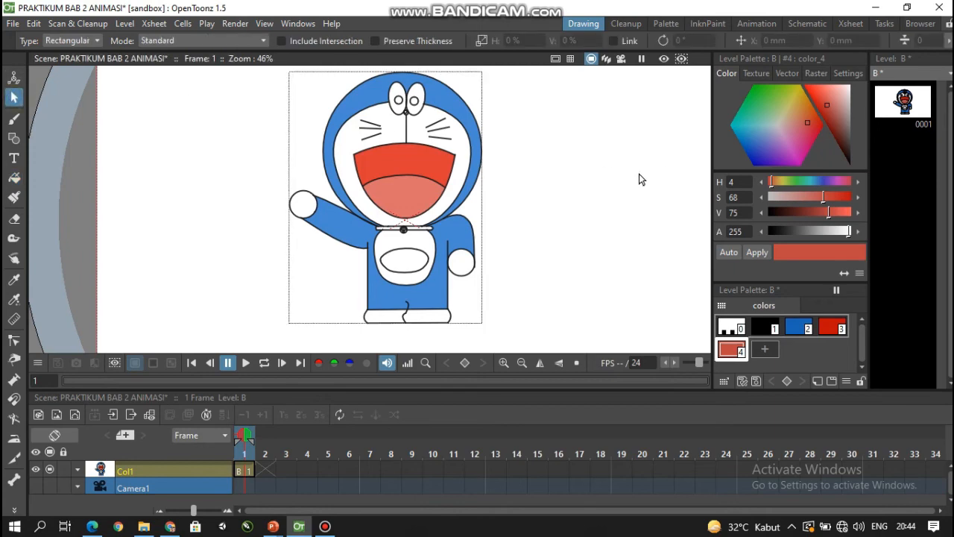
- Fill the nose ring between the eyes and the mouth line with the red style 3
scroll(425, 163, up, 5)
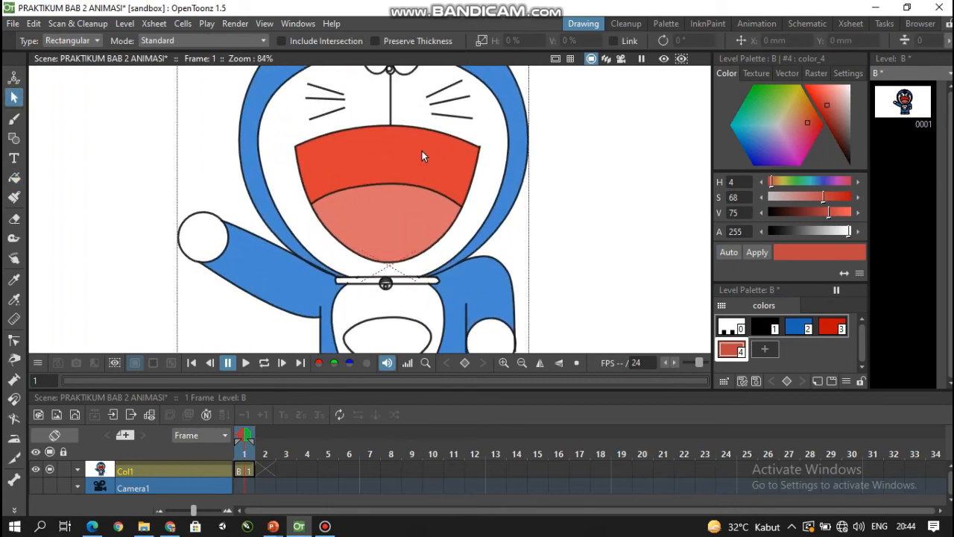
scroll(425, 232, up, 2)
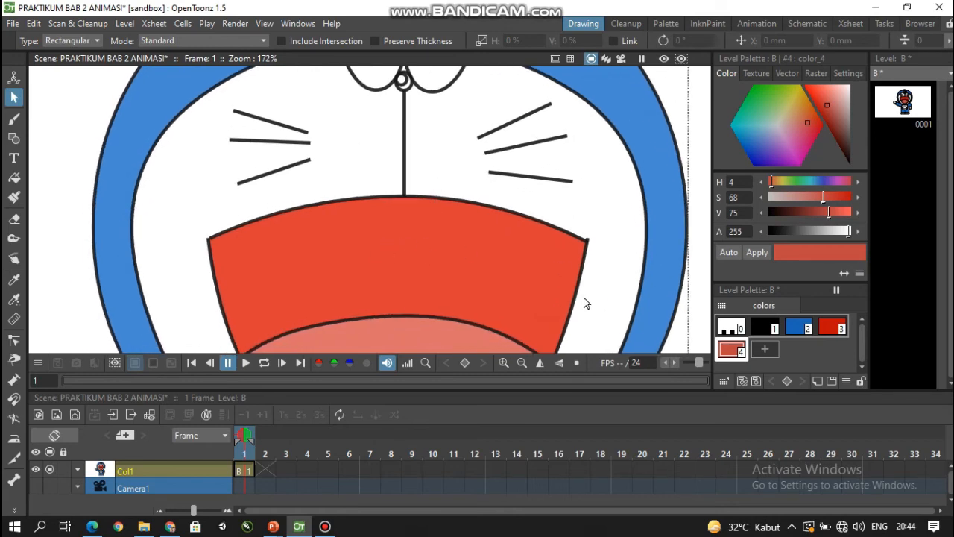
click(13, 177)
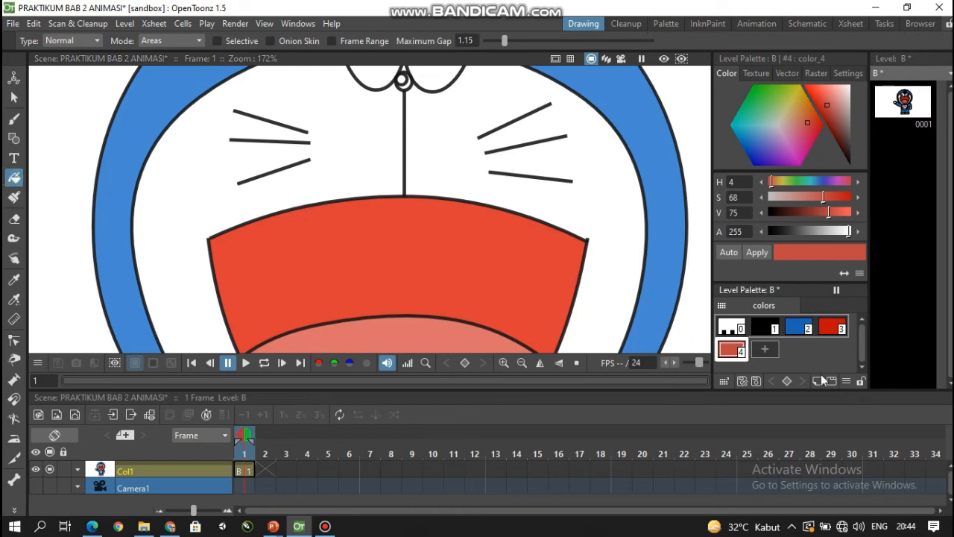
click(835, 330)
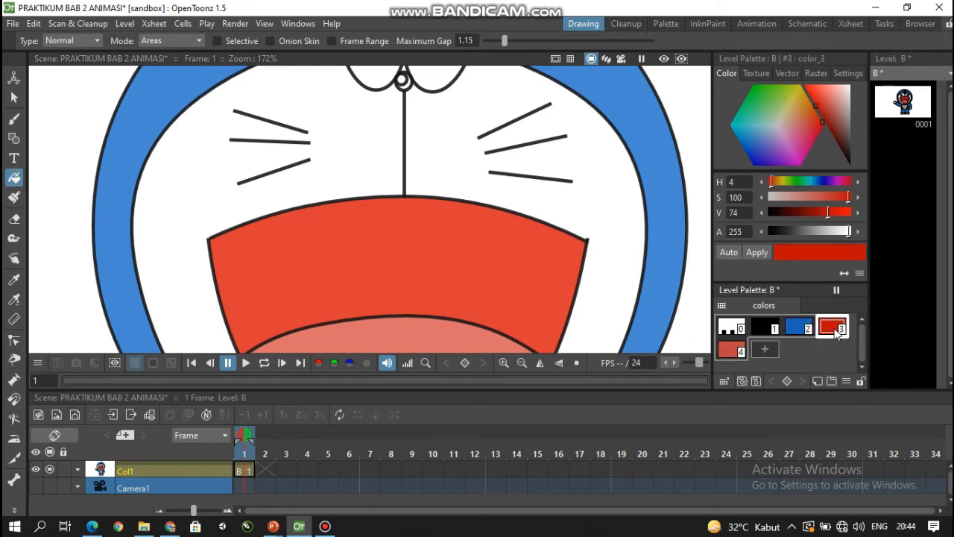
scroll(416, 78, up, 3)
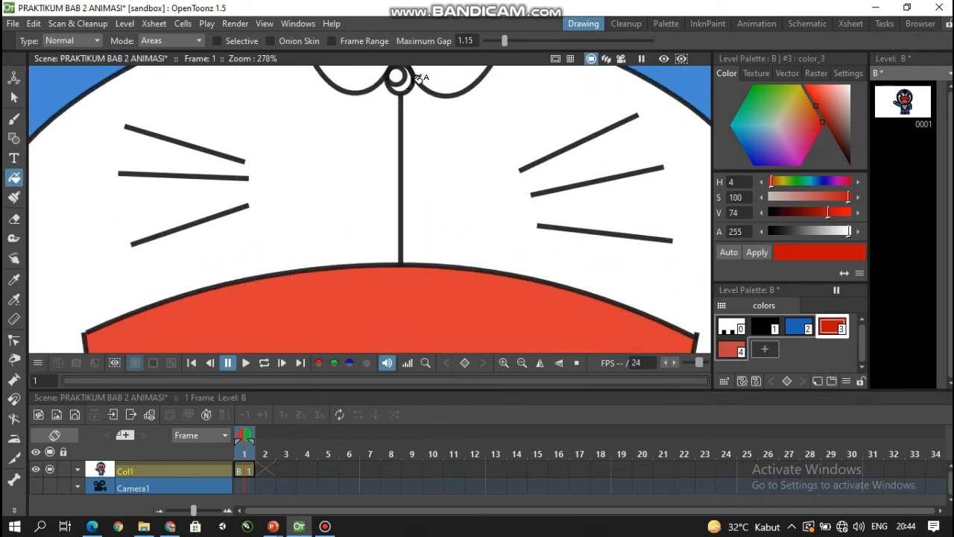
click(403, 82)
scroll(405, 85, down, 5)
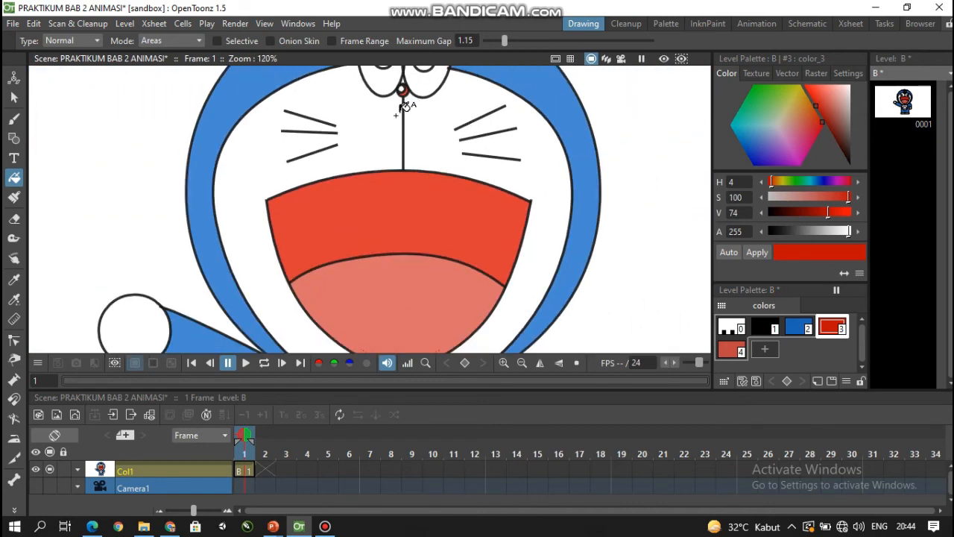
- Add a yellow palette style with H 52, S 100 and V 95 for the collar bell
click(13, 97)
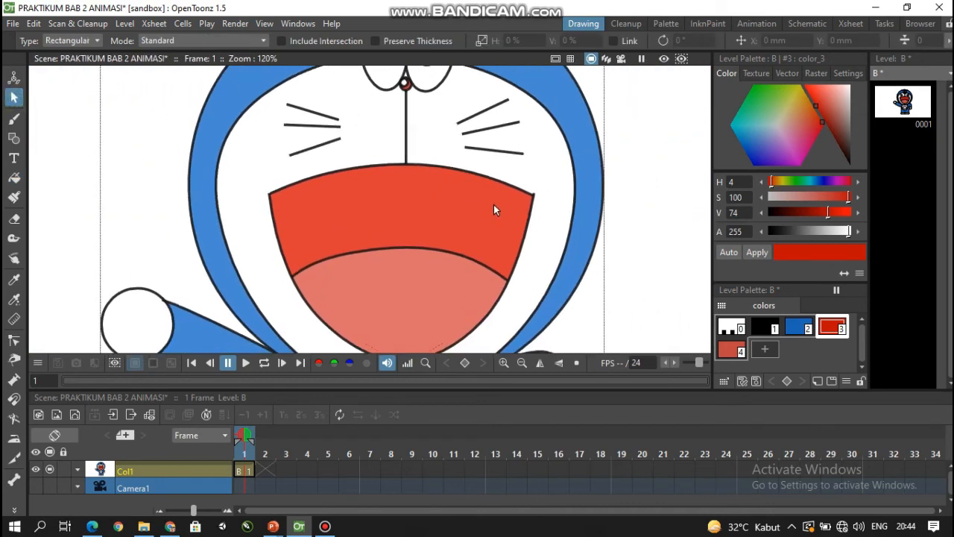
drag(493, 204, 518, 95)
drag(476, 233, 508, 182)
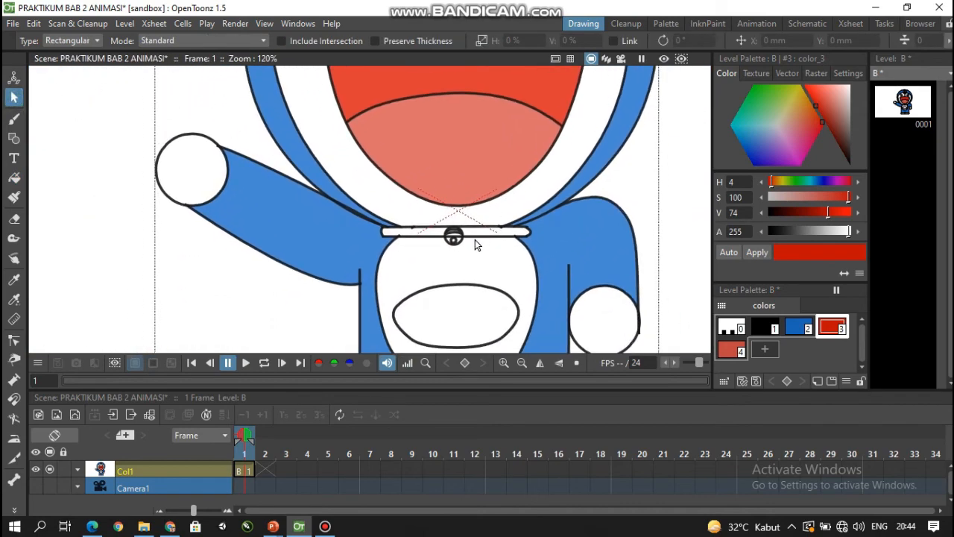
scroll(475, 239, up, 5)
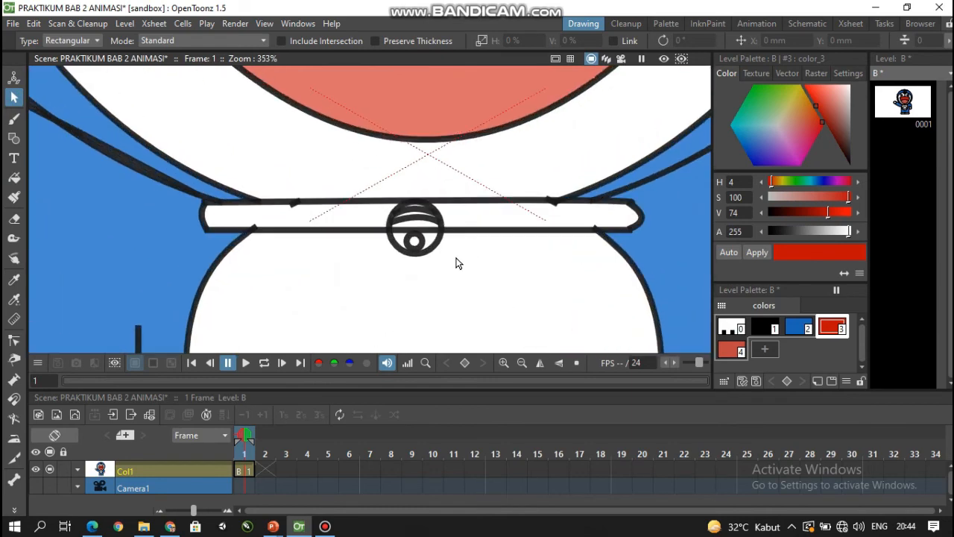
scroll(455, 264, up, 1)
scroll(464, 253, up, 2)
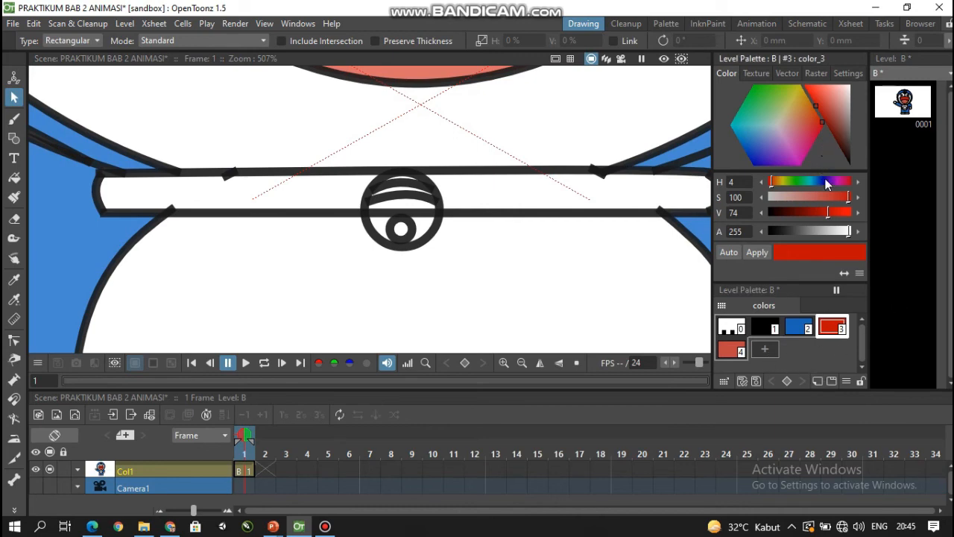
click(818, 381)
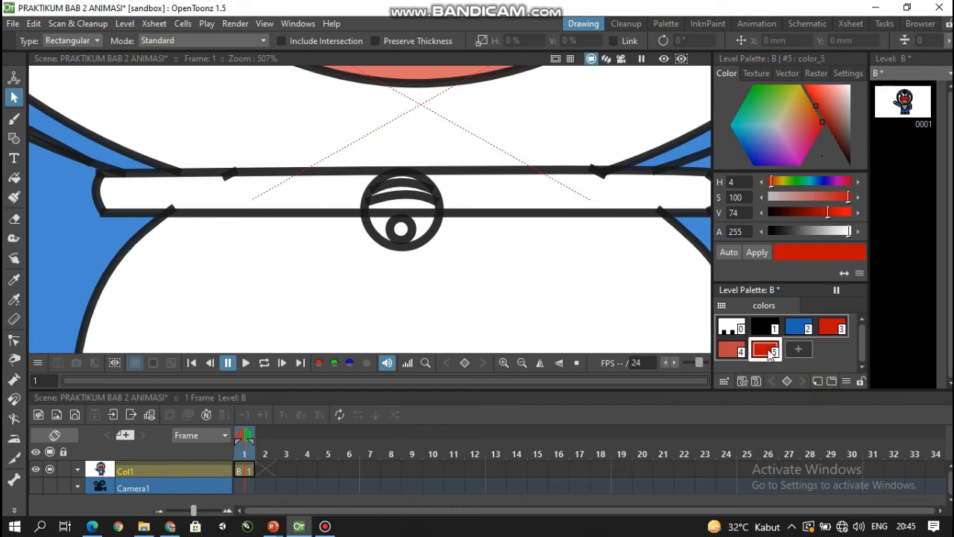
drag(795, 101, 802, 93)
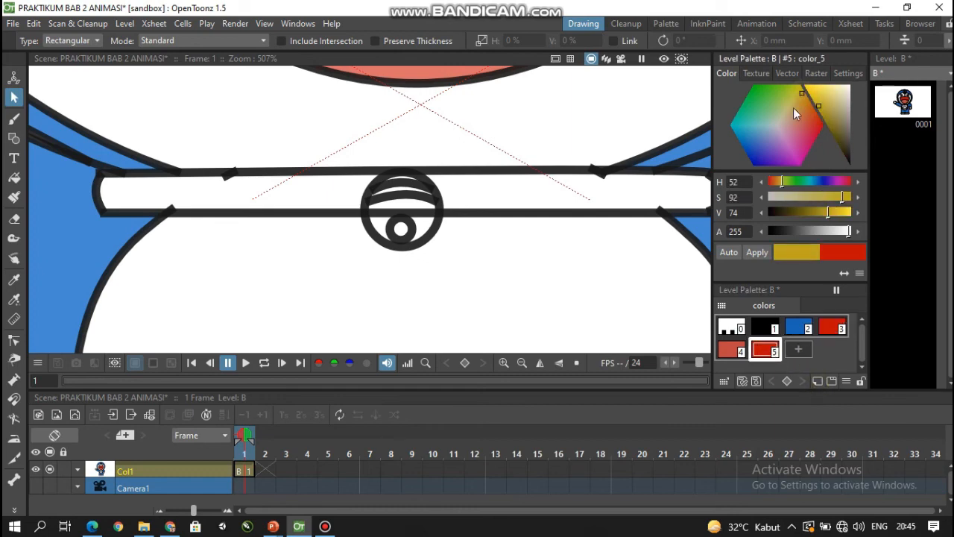
drag(842, 198, 845, 215)
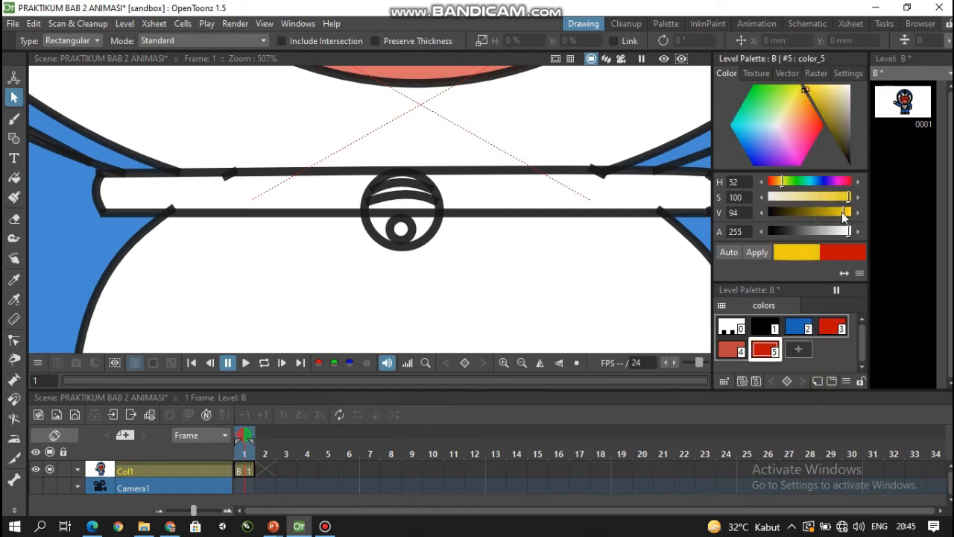
click(768, 253)
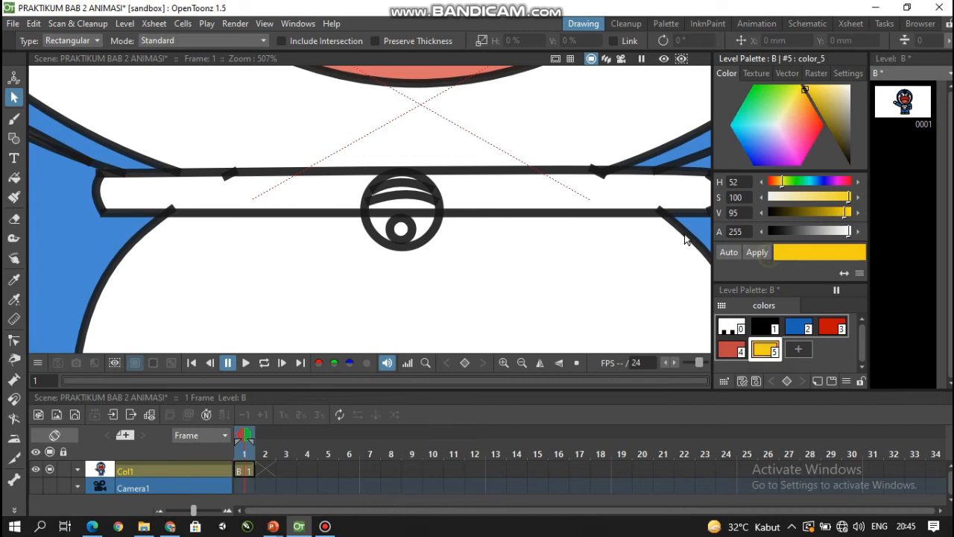
- Fill all sections of the collar bell, including its small inner circle, with the yellow style
click(13, 179)
scroll(246, 172, up, 2)
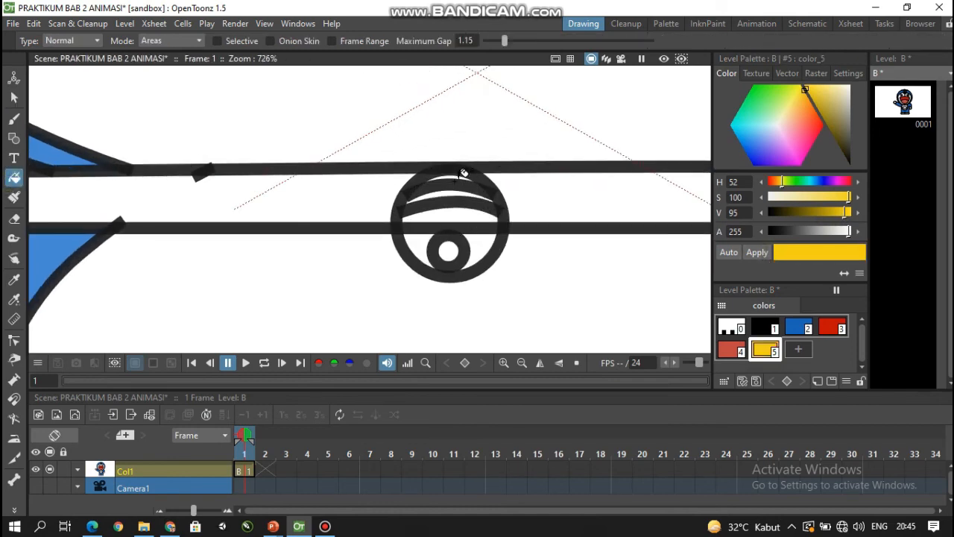
click(463, 173)
click(451, 191)
click(450, 211)
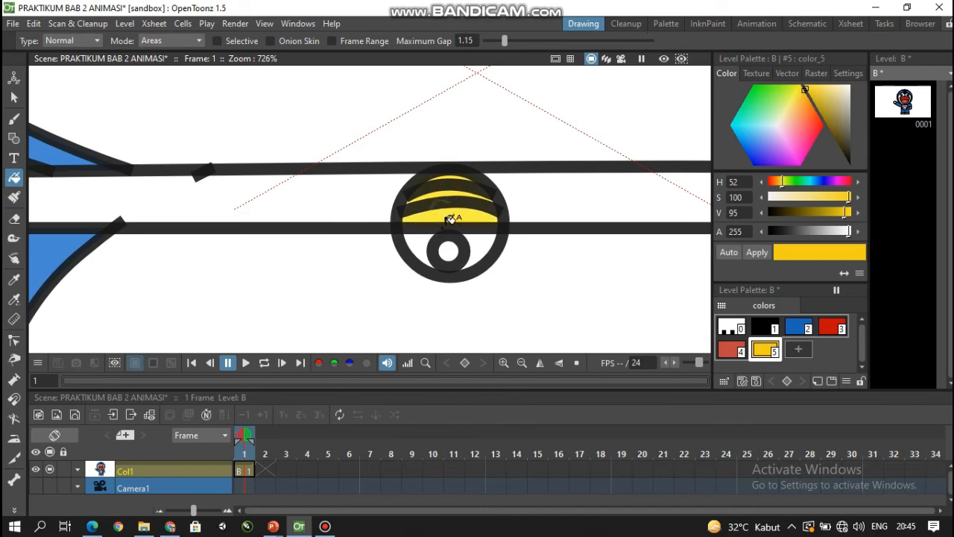
click(445, 246)
click(424, 247)
scroll(435, 217, down, 6)
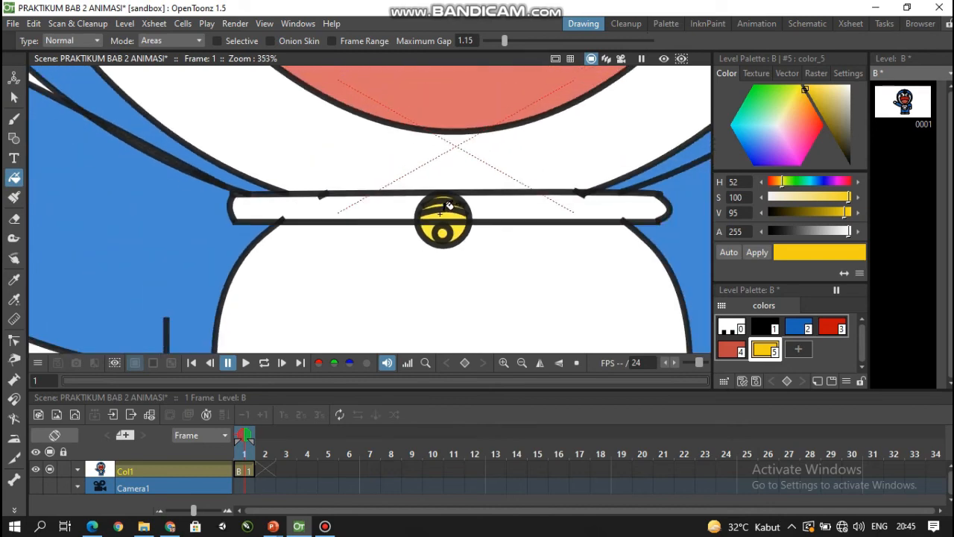
- Fill the collar band on both sides of the bell with the red style 3
click(13, 97)
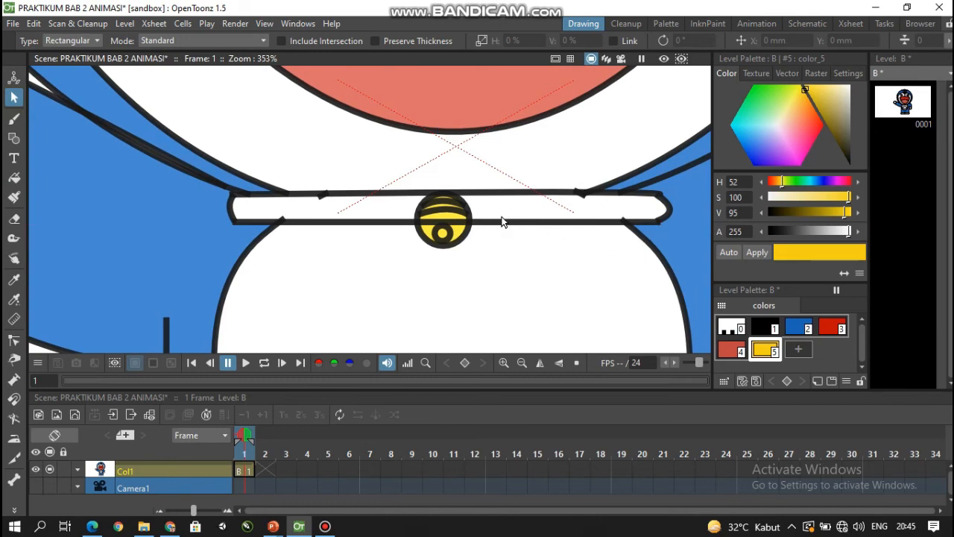
scroll(502, 222, down, 2)
drag(549, 243, 549, 266)
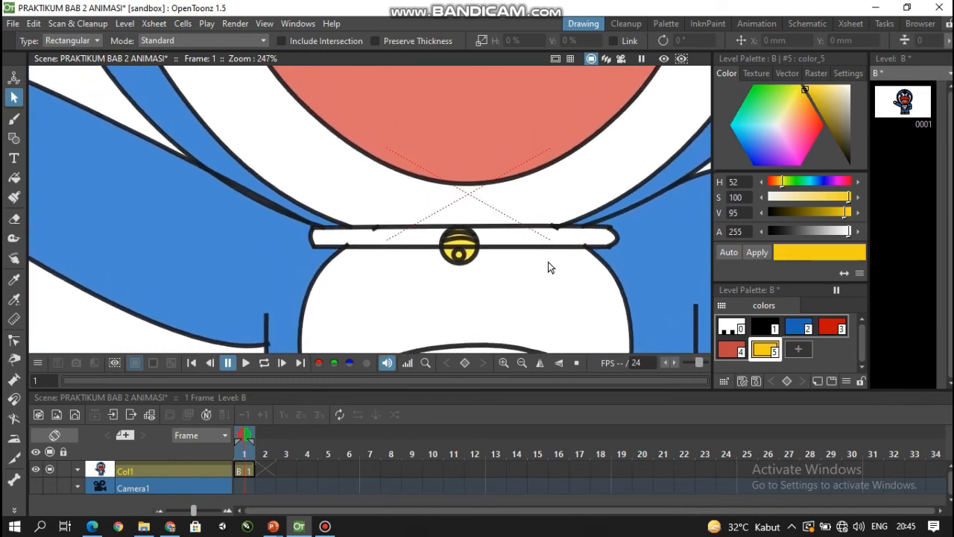
click(832, 328)
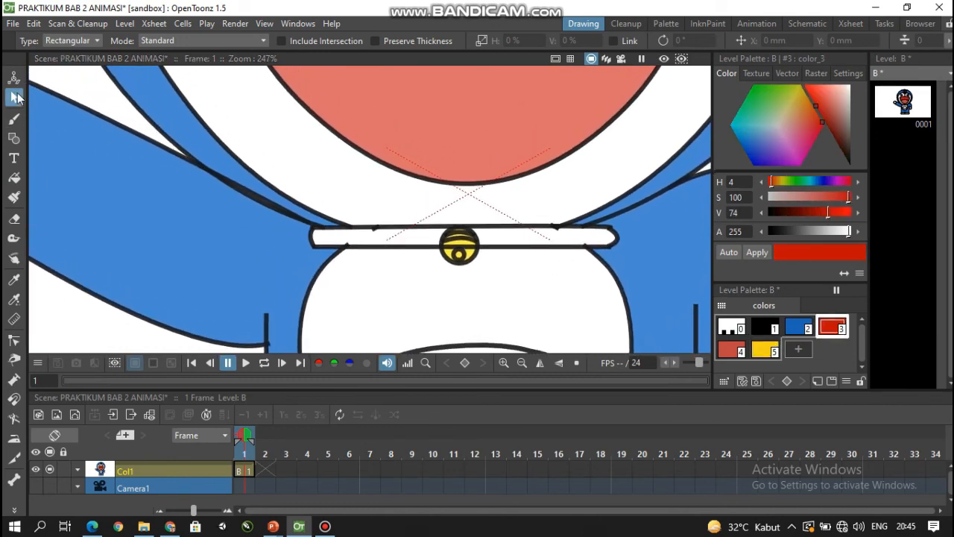
click(13, 179)
click(422, 234)
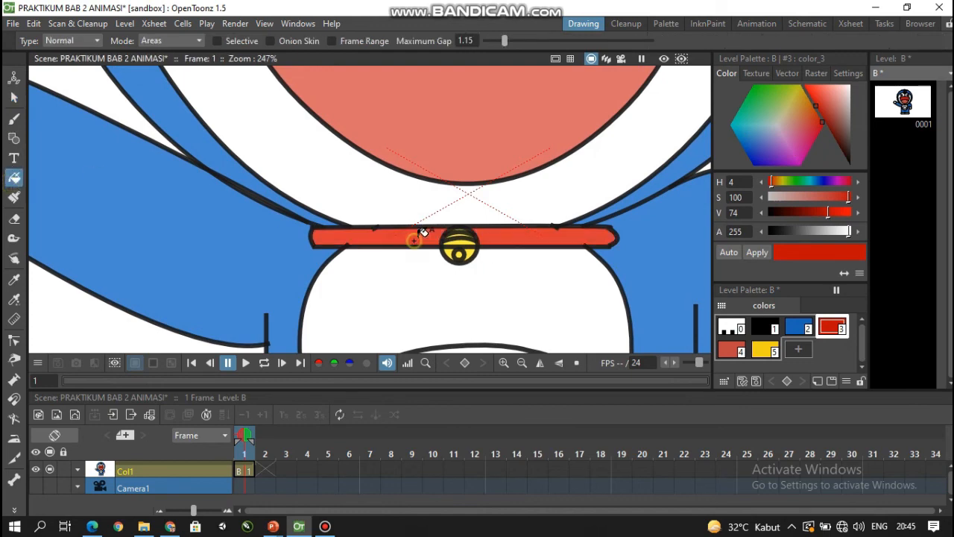
scroll(435, 220, down, 3)
scroll(440, 220, down, 3)
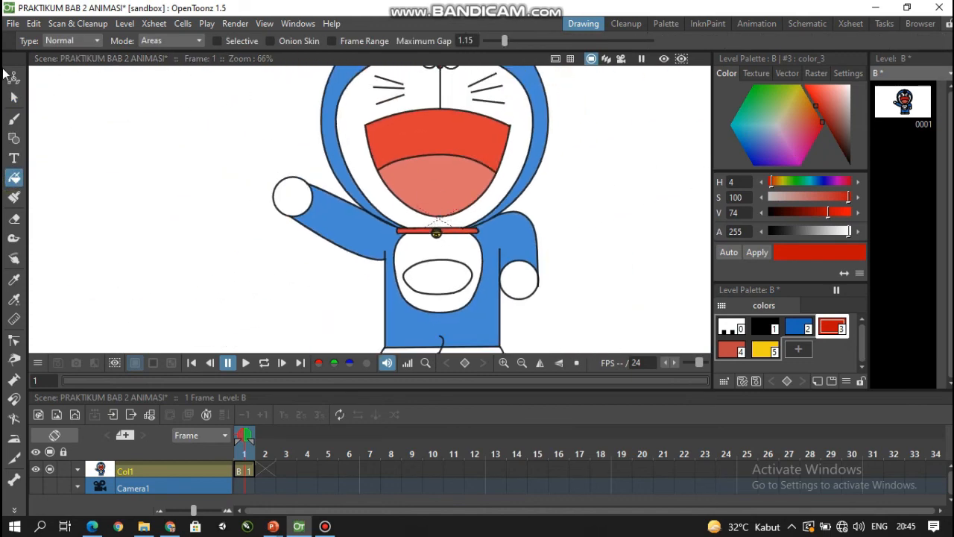
click(14, 98)
scroll(283, 175, down, 1)
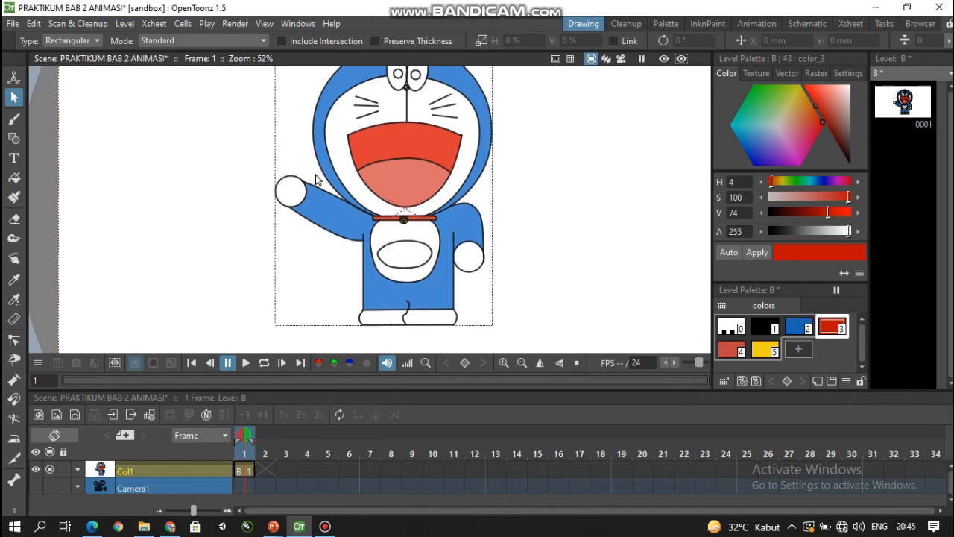
scroll(305, 196, down, 1)
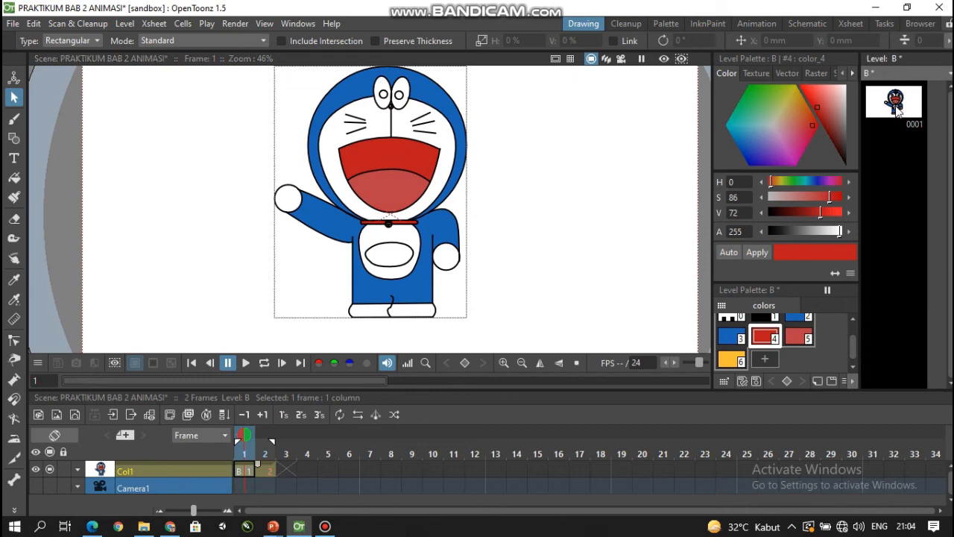
- Enlarge the level strip, duplicate drawing 0001 of level B and select the copy
drag(859, 116, 714, 130)
click(735, 104)
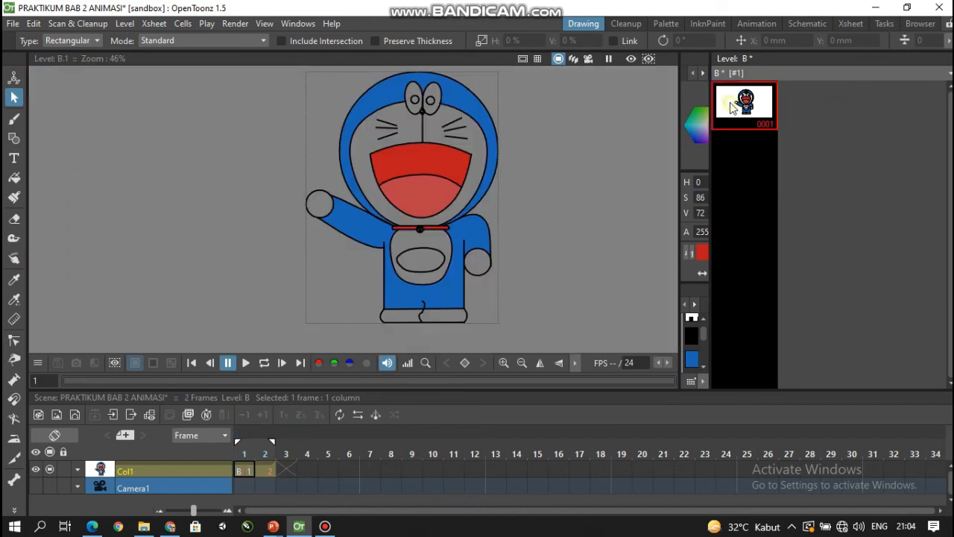
right_click(736, 104)
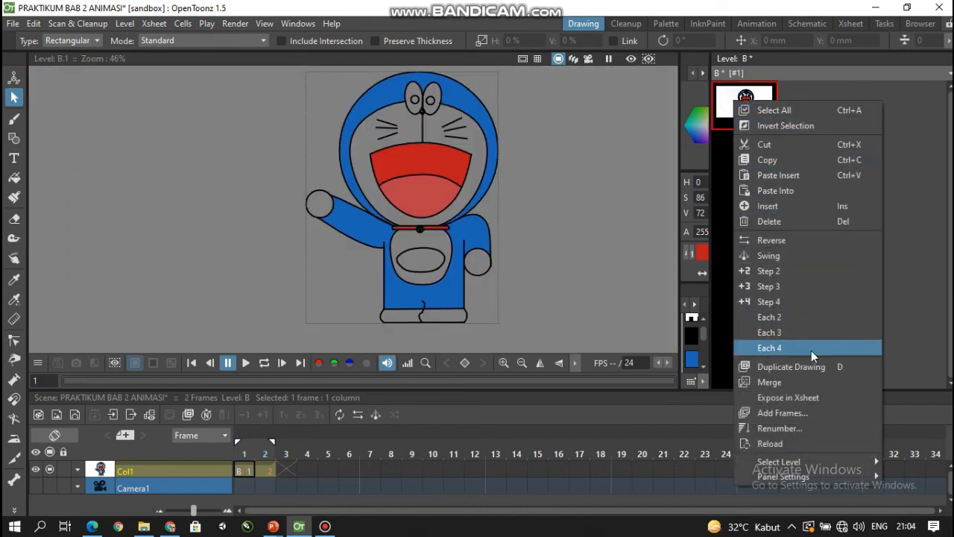
click(799, 366)
click(755, 158)
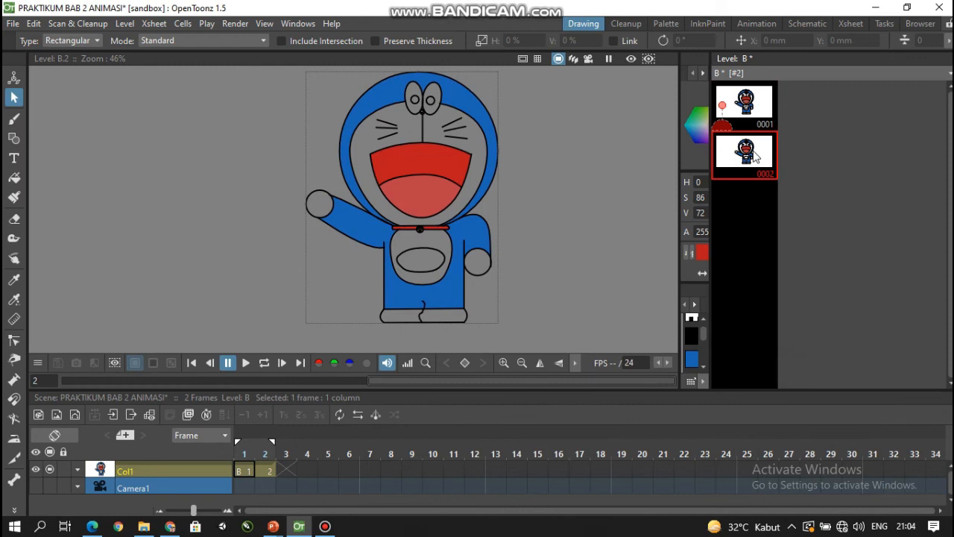
mouse_move(755, 157)
mouse_down()
mouse_move(391, 365)
mouse_move(269, 458)
mouse_move(265, 472)
mouse_up()
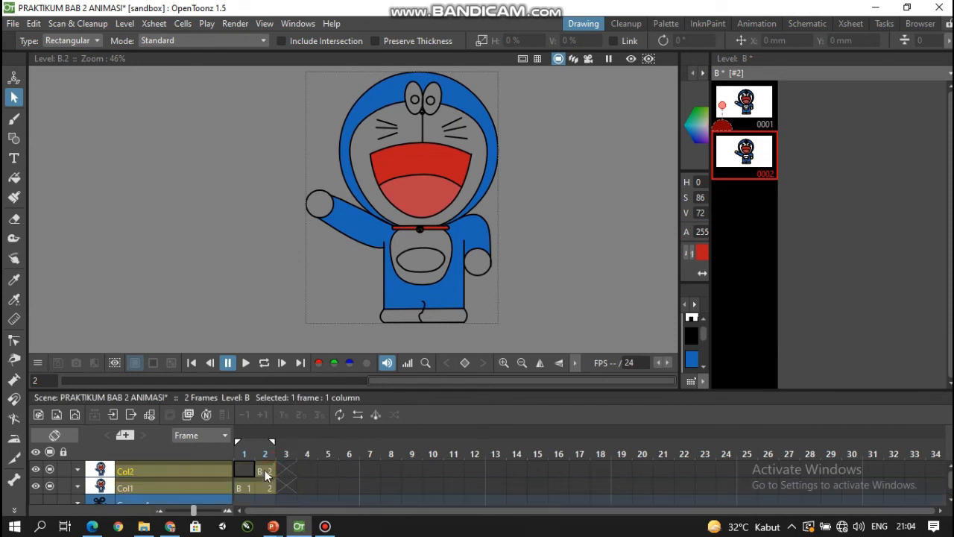
click(264, 472)
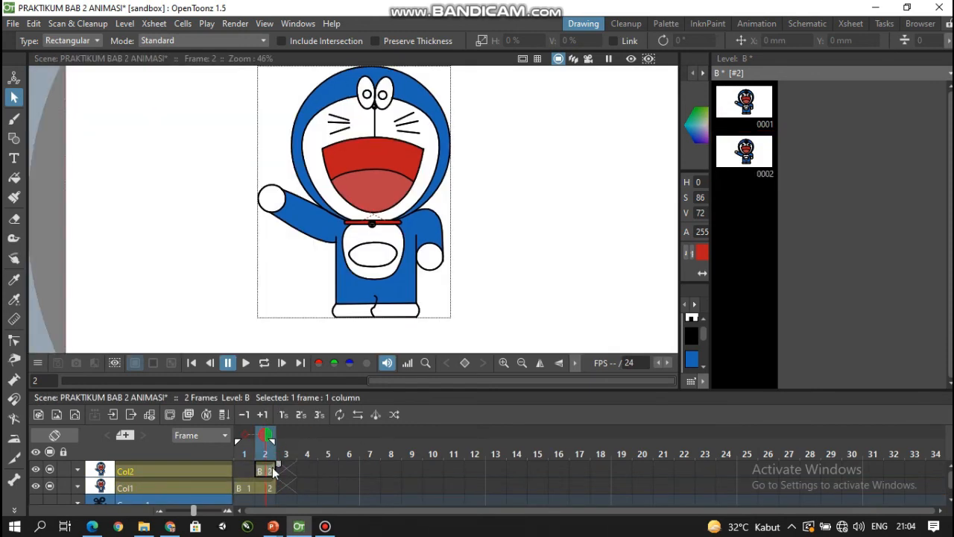
key(Delete)
- In frame 2 of Col1, move both pupils up inside the eyes, shifting the left one about -0.18 mm in X and 1.76 mm in Y
click(275, 487)
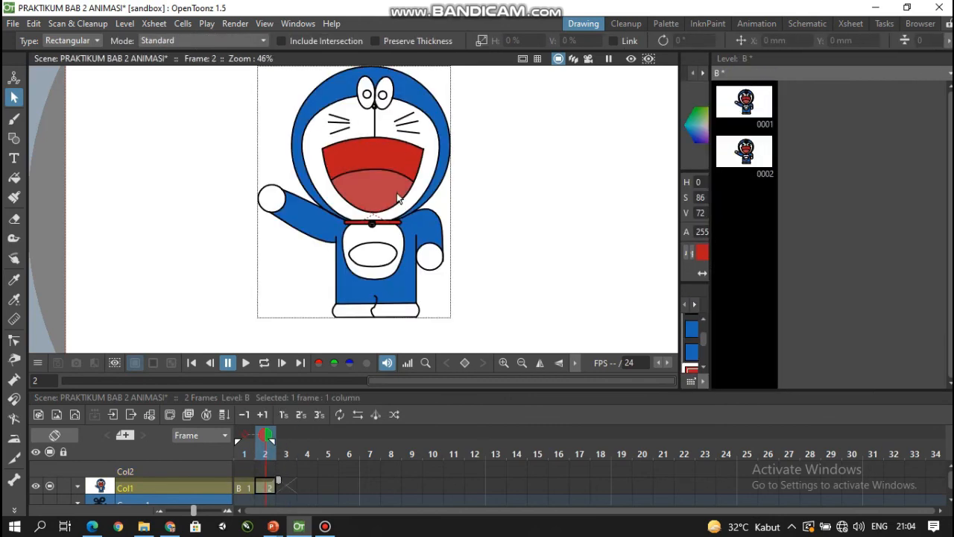
scroll(515, 205, up, 2)
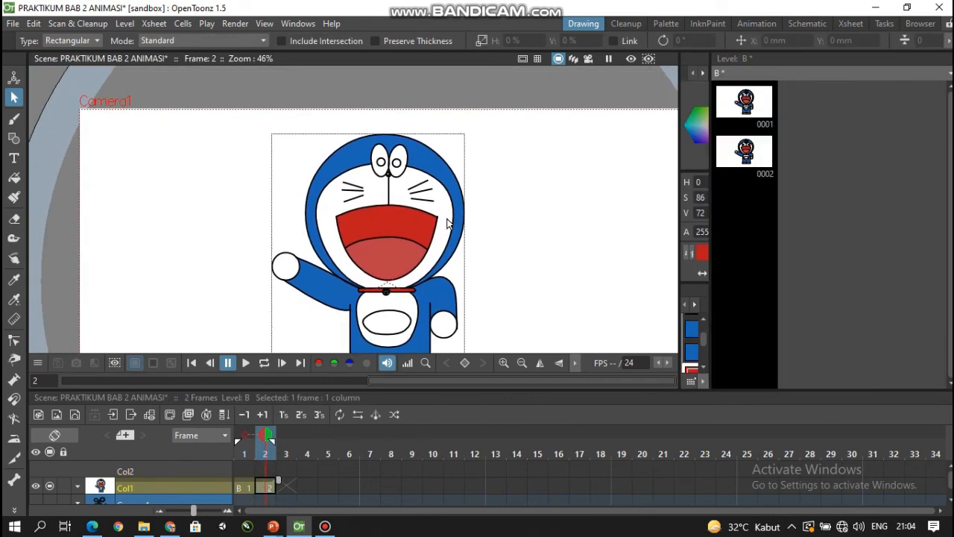
scroll(438, 228, up, 2)
click(322, 103)
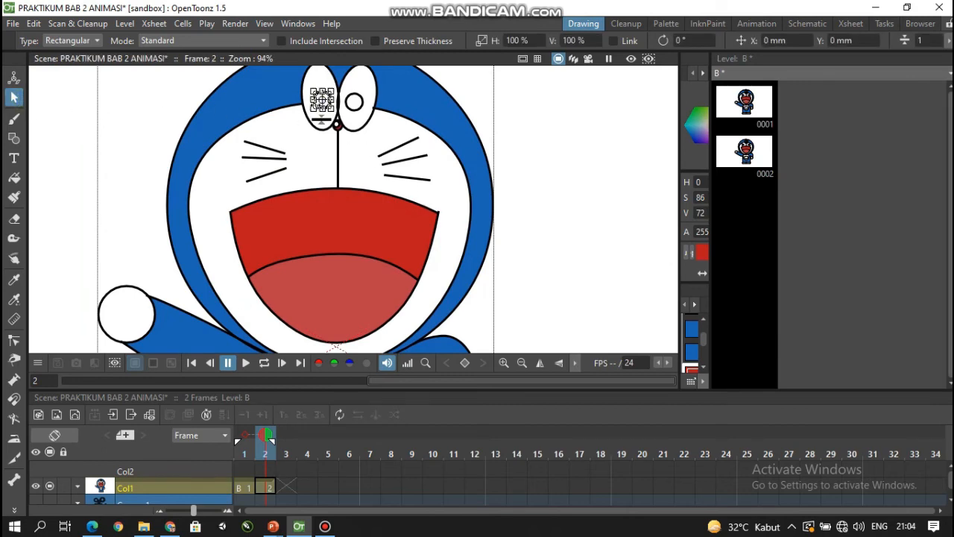
click(526, 101)
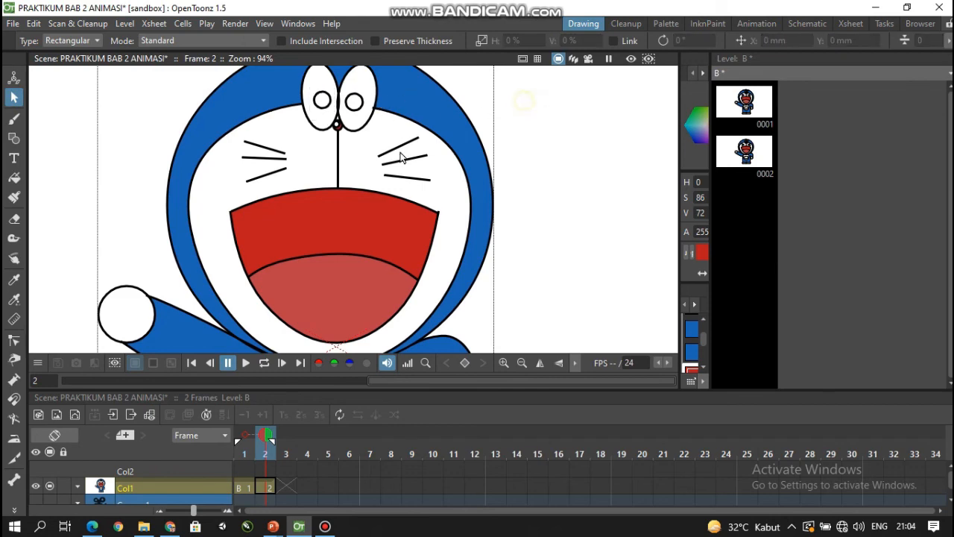
scroll(291, 183, up, 1)
drag(333, 112, 329, 239)
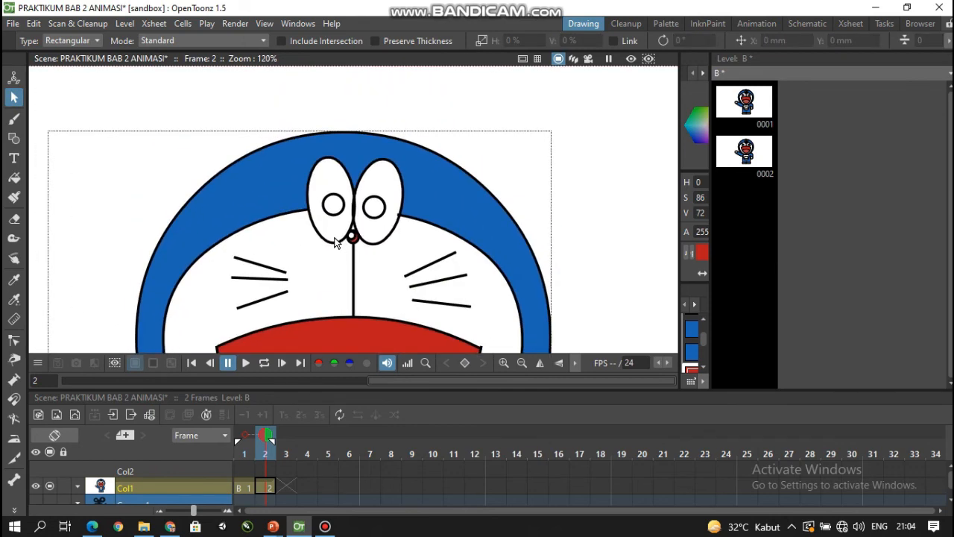
click(336, 216)
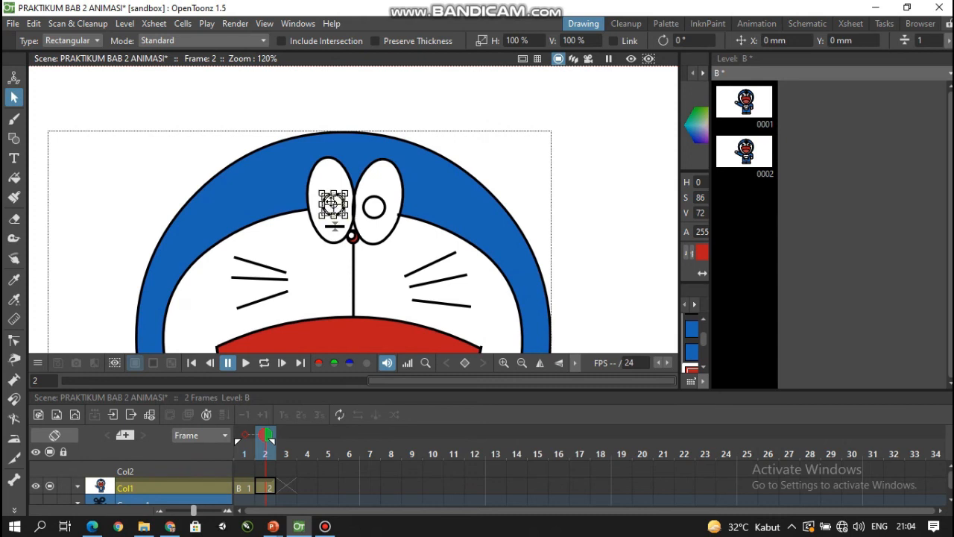
mouse_move(333, 204)
mouse_down()
mouse_move(330, 193)
mouse_move(377, 191)
mouse_move(329, 185)
mouse_up()
click(373, 206)
click(331, 193)
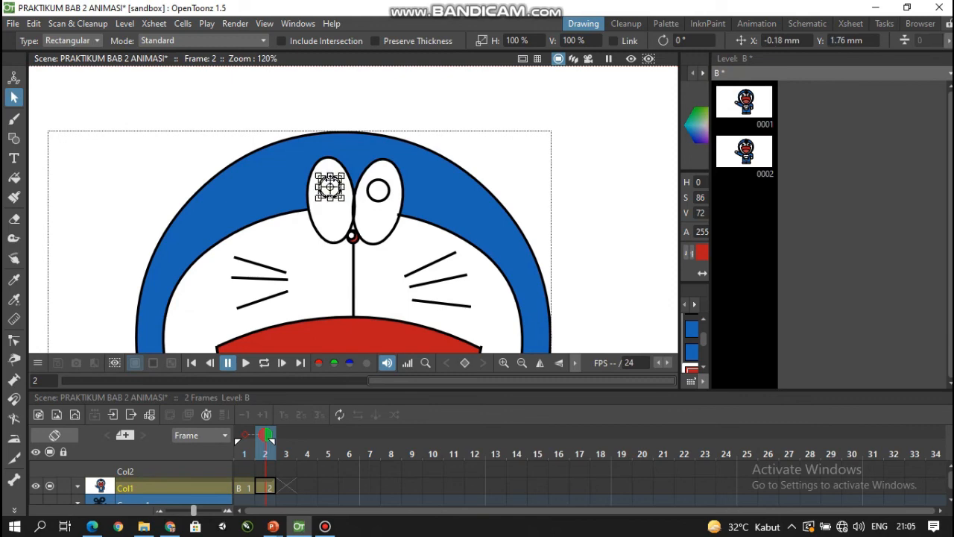
- Reshape the tongue's upper outline in frame 2 into a wave by adjusting its control points and handles
scroll(389, 252, down, 1)
drag(524, 172, 560, 45)
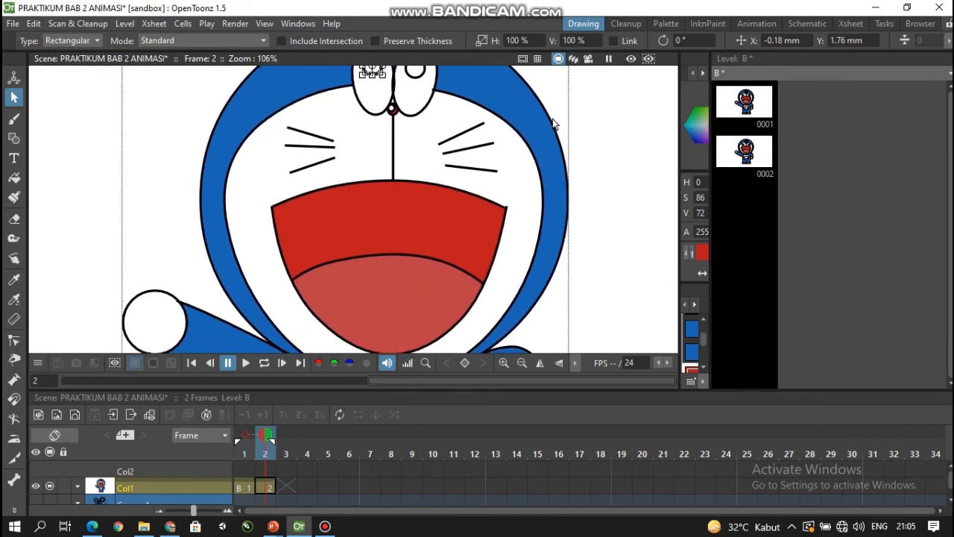
drag(531, 301, 523, 246)
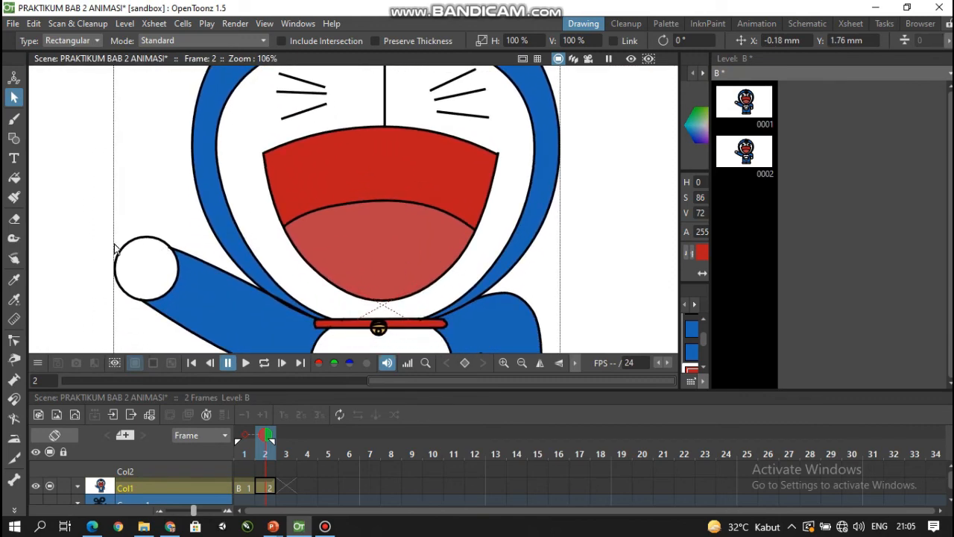
click(14, 340)
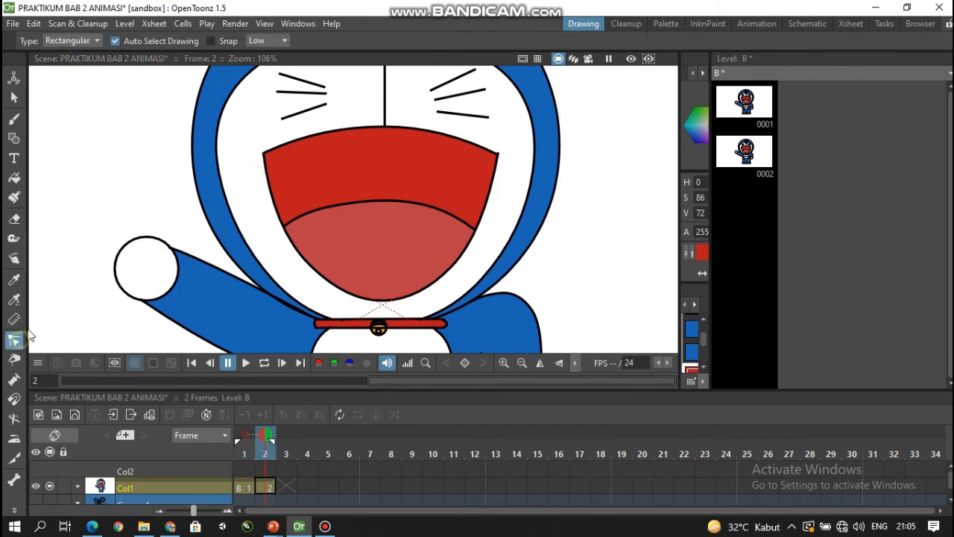
click(334, 209)
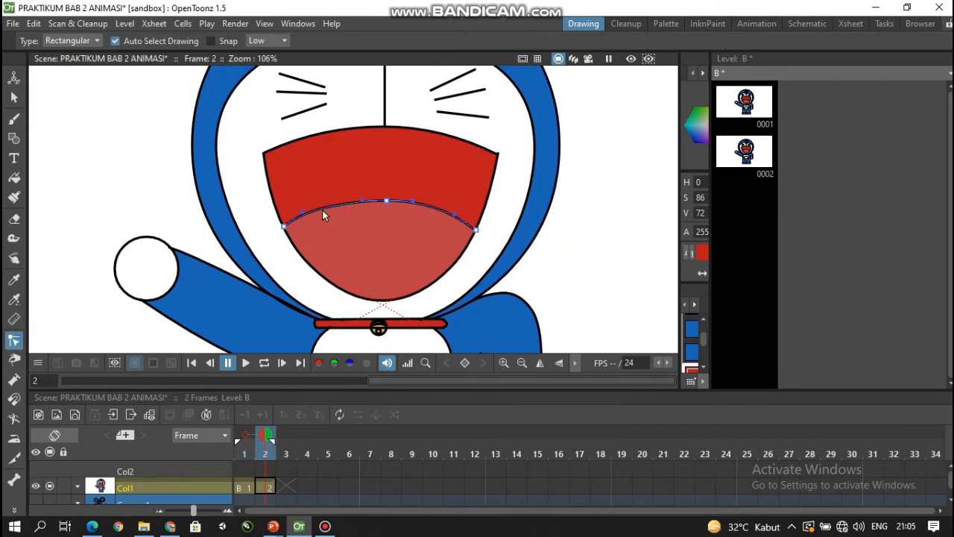
drag(298, 209, 304, 219)
drag(366, 202, 437, 236)
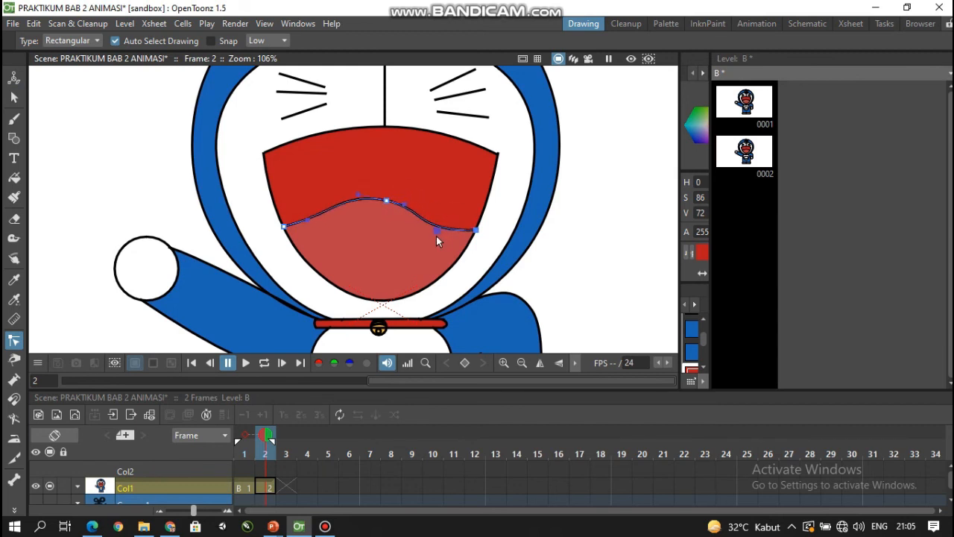
drag(389, 205, 387, 218)
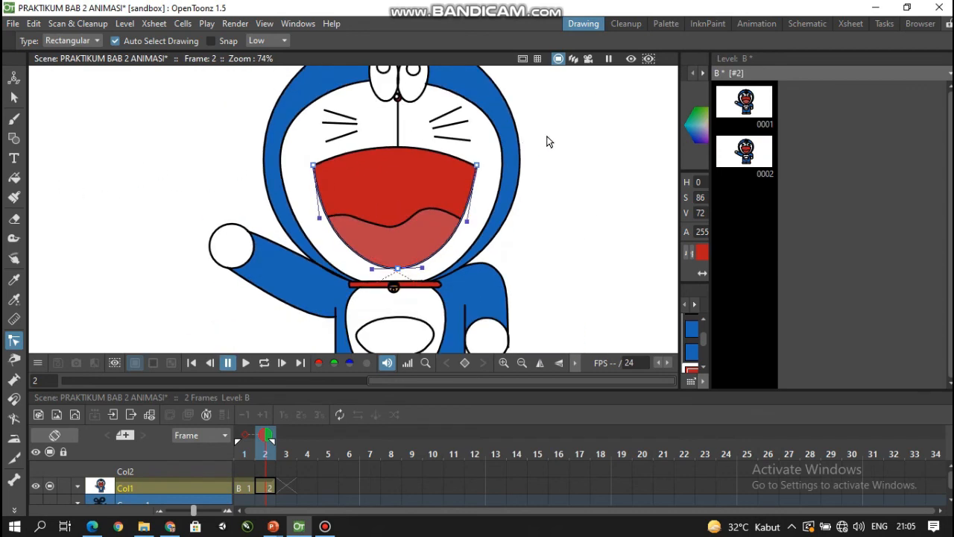
drag(548, 138, 539, 186)
scroll(527, 194, down, 2)
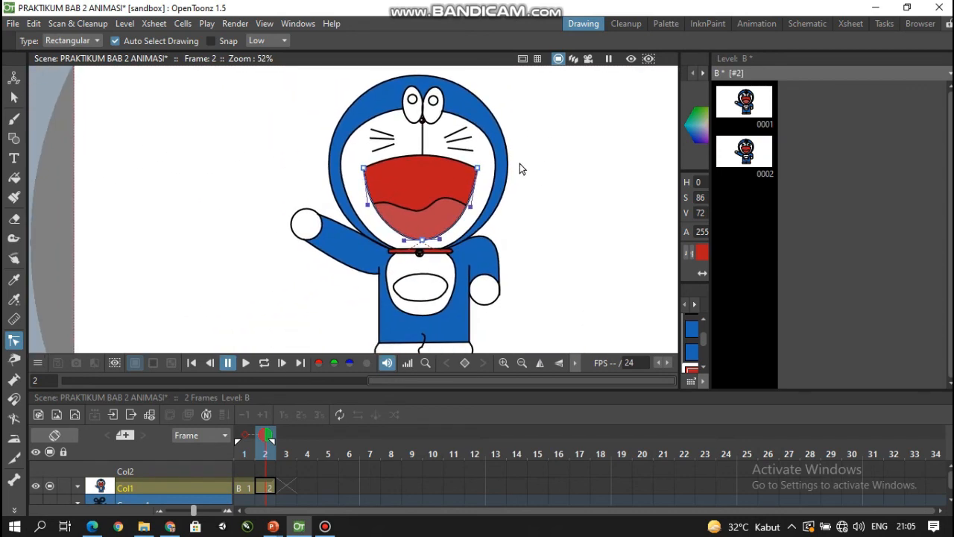
drag(526, 205, 529, 199)
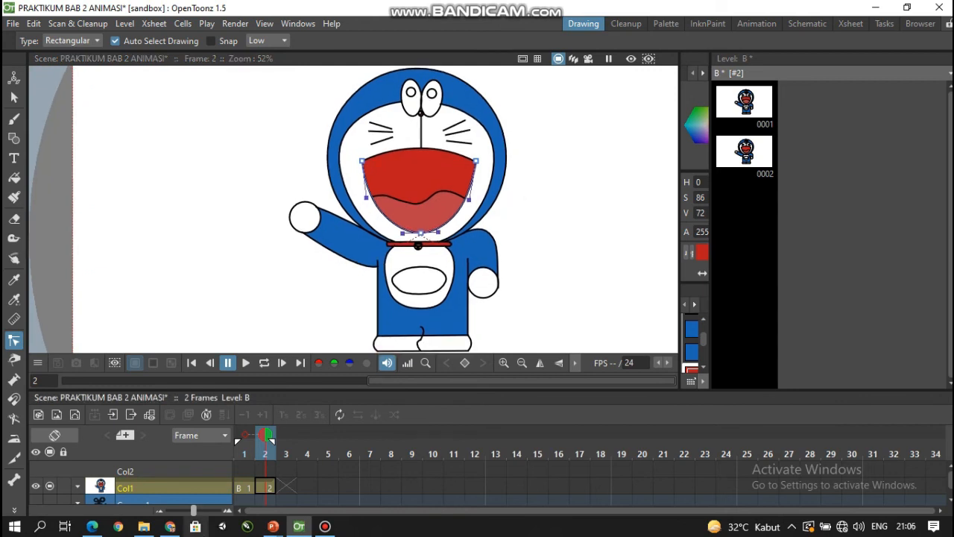
- Extend the exposure of drawing 1 in Col1 through frame 9
click(247, 488)
click(261, 489)
click(248, 489)
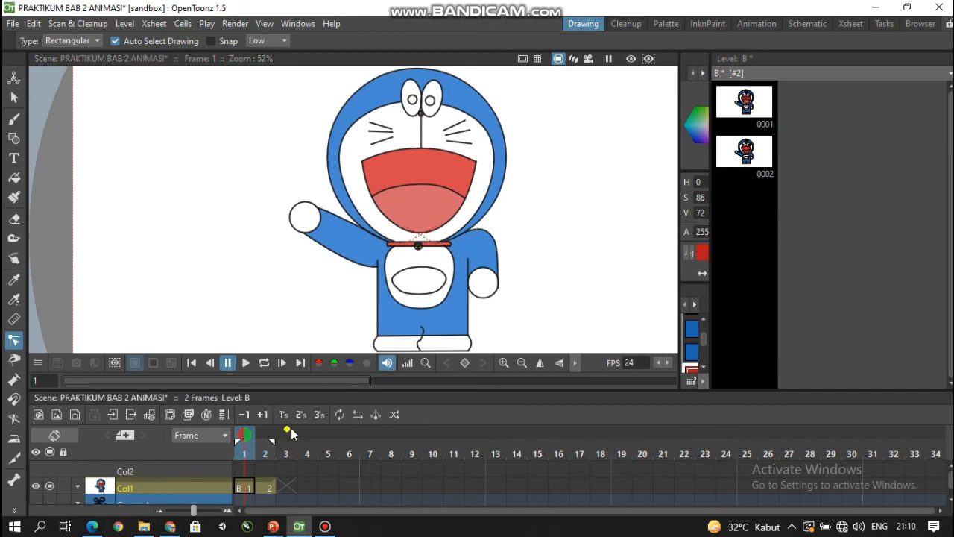
click(251, 485)
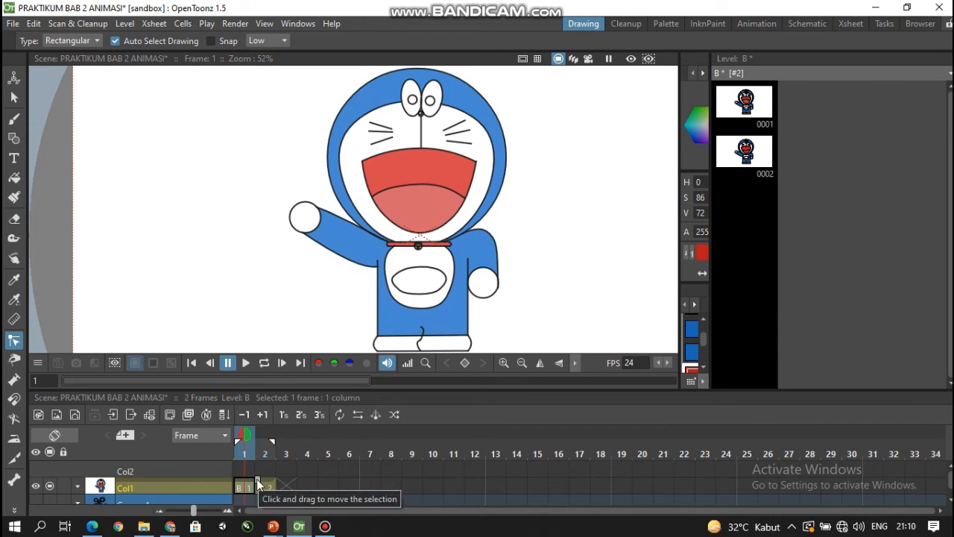
drag(258, 484, 425, 481)
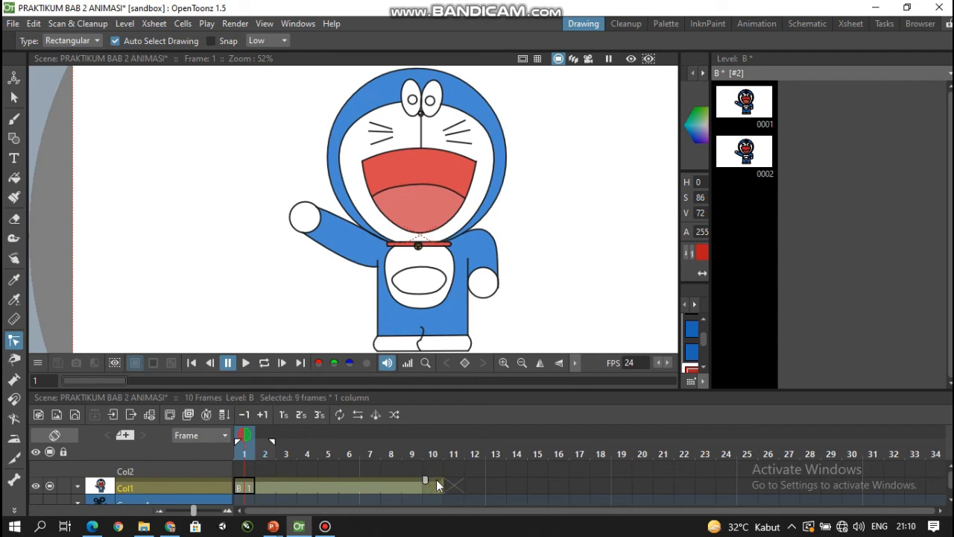
- Extend the exposure of drawing 2 in Col1 from frame 10 through frame 18
click(438, 486)
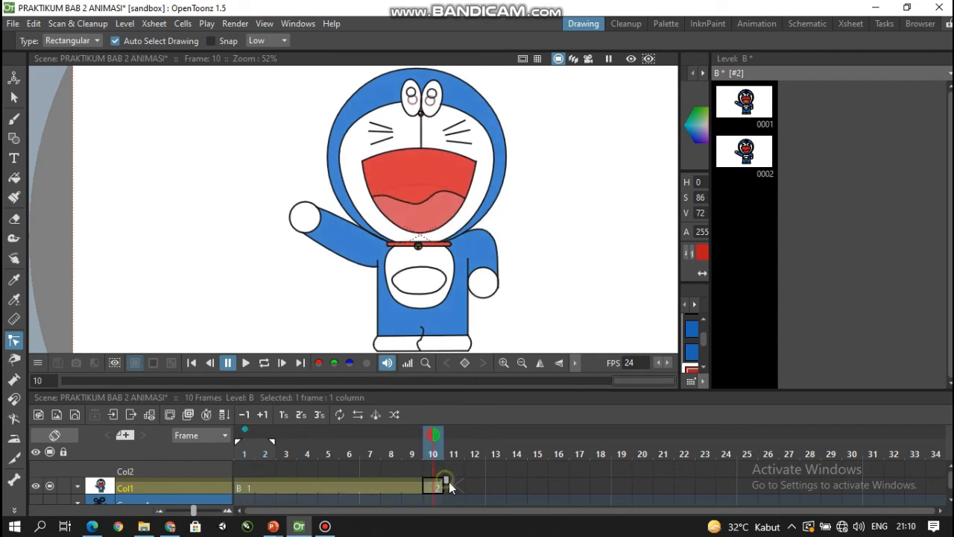
drag(449, 486, 540, 486)
drag(597, 481, 615, 484)
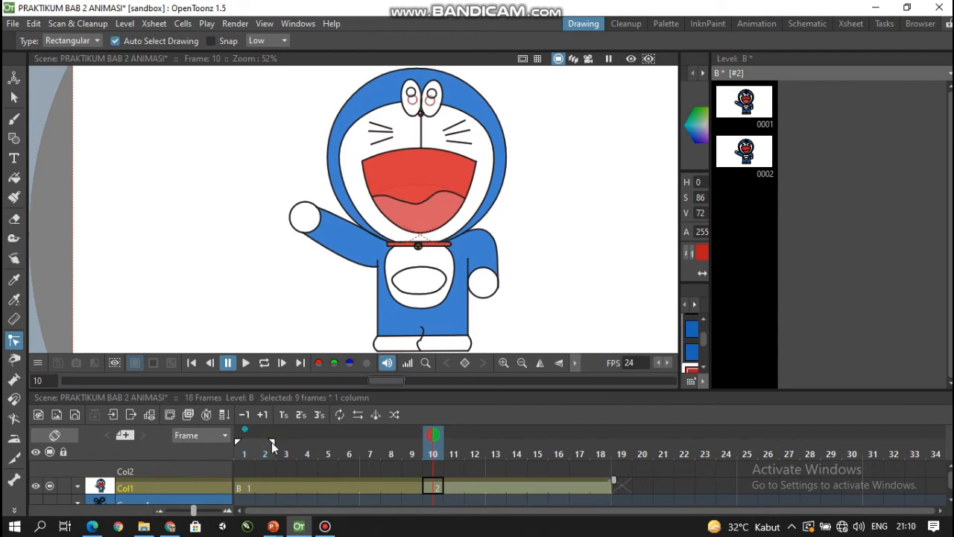
- Extend the playback range to end at frame 18 and play the animation in a loop from frame 1
click(307, 469)
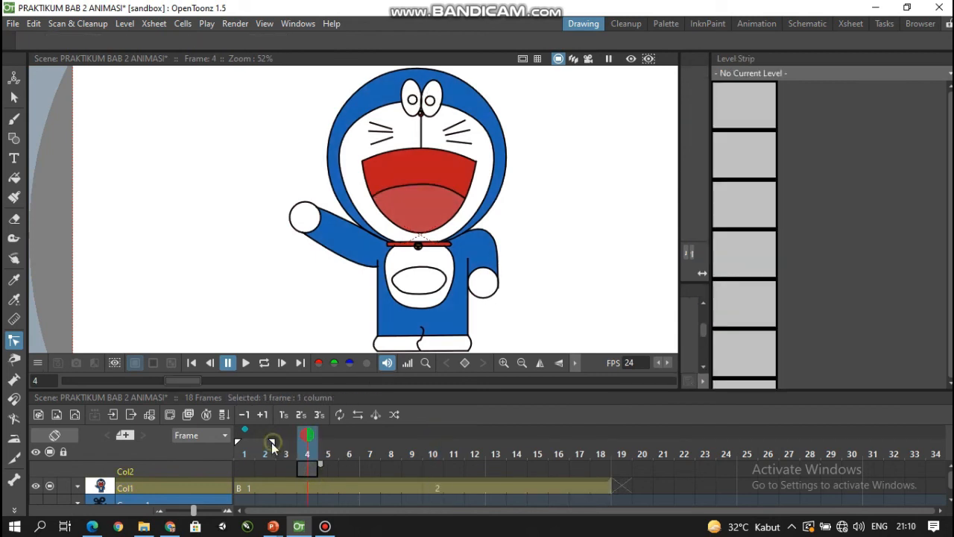
click(246, 488)
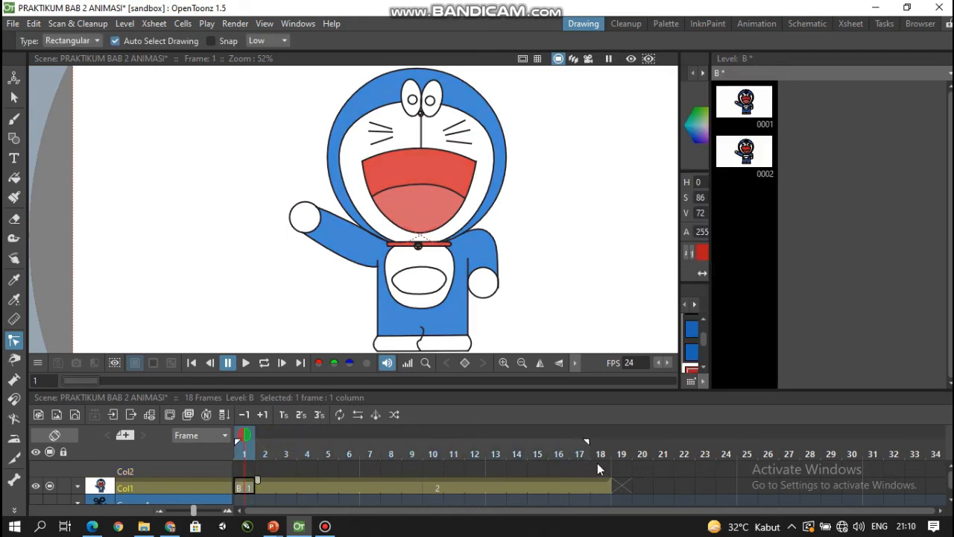
click(266, 367)
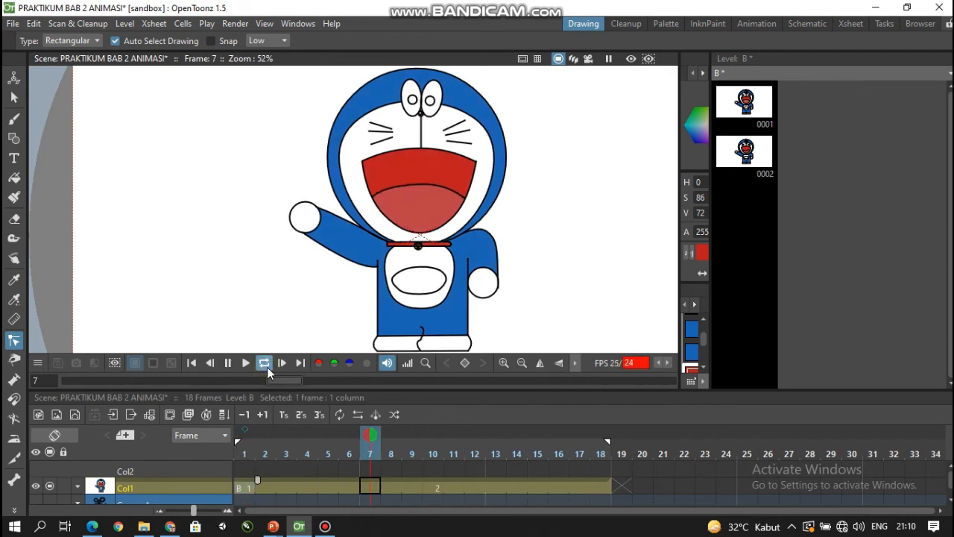